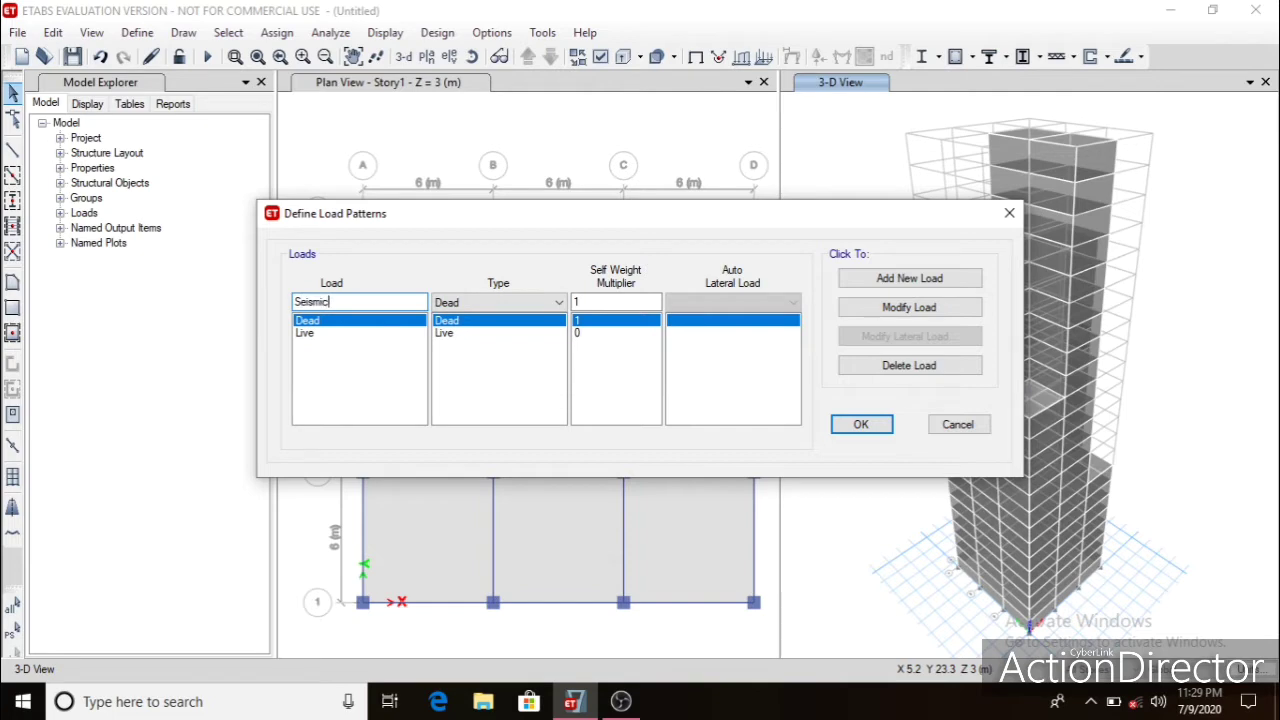
Add a load pattern named Seismic with type Seismic and IS 1893:2016 as its auto lateral load.
left_click(458, 308)
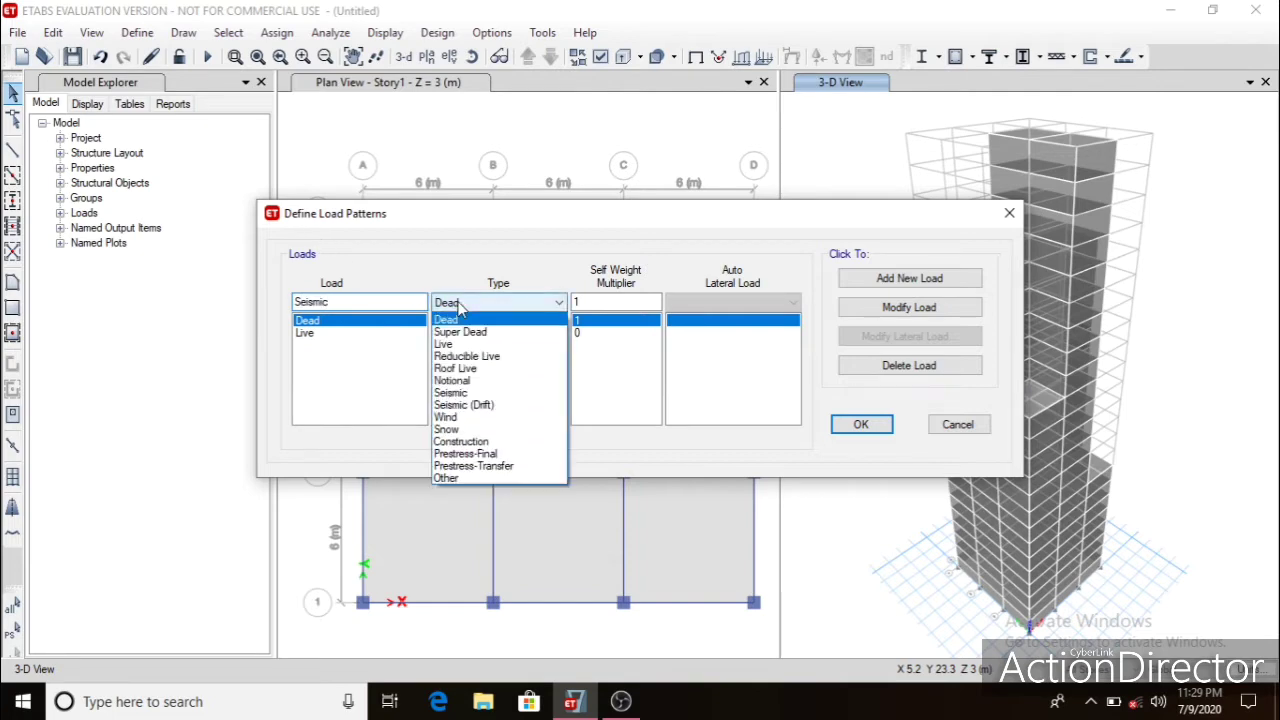
left_click(485, 393)
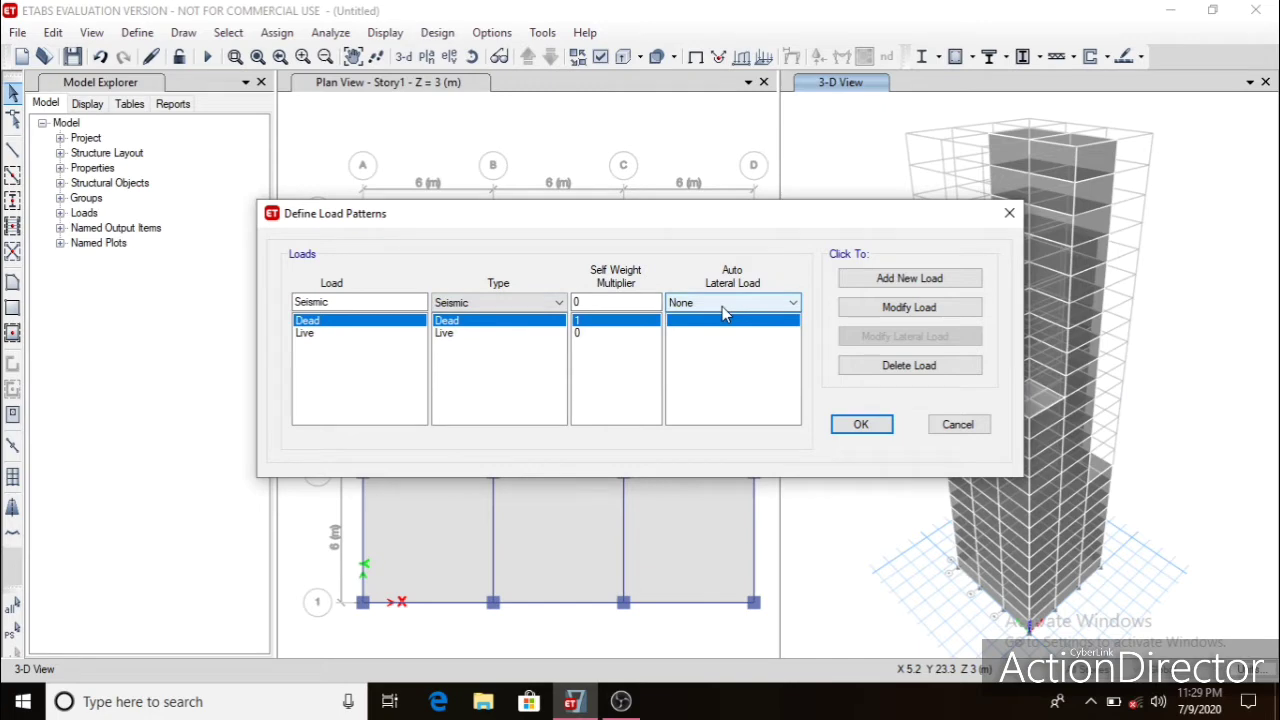
left_click(722, 306)
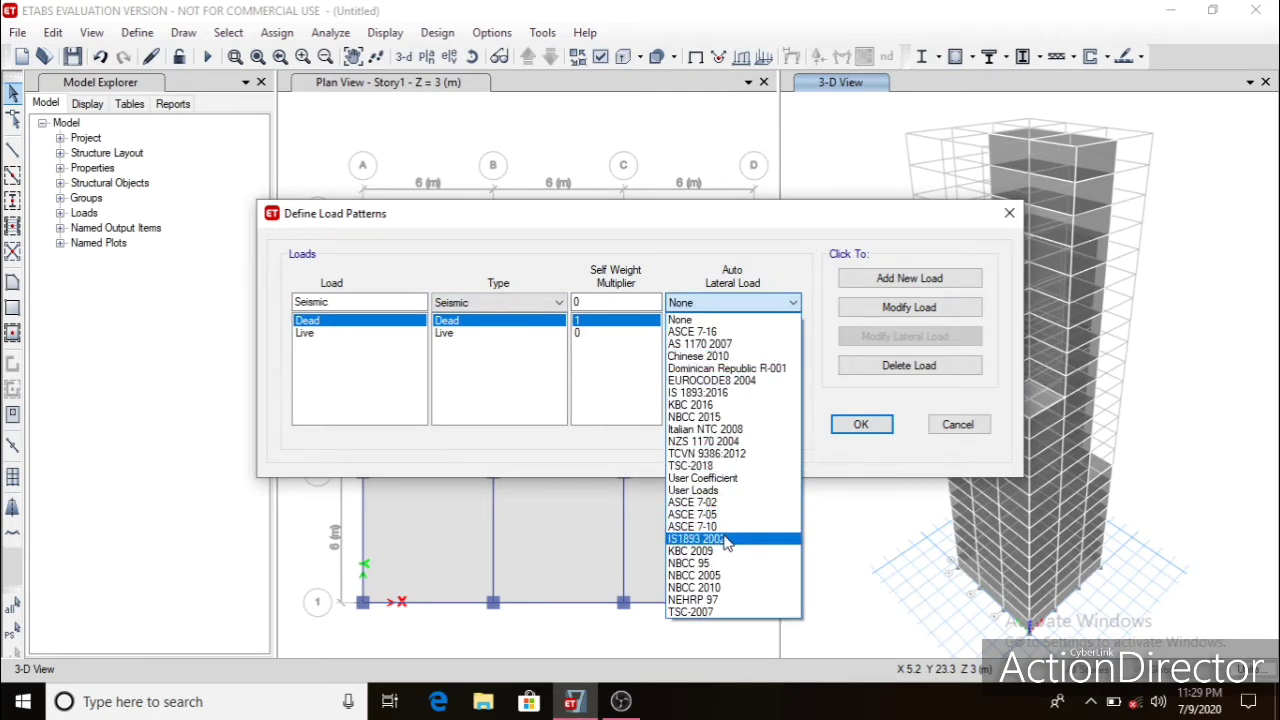
left_click(740, 392)
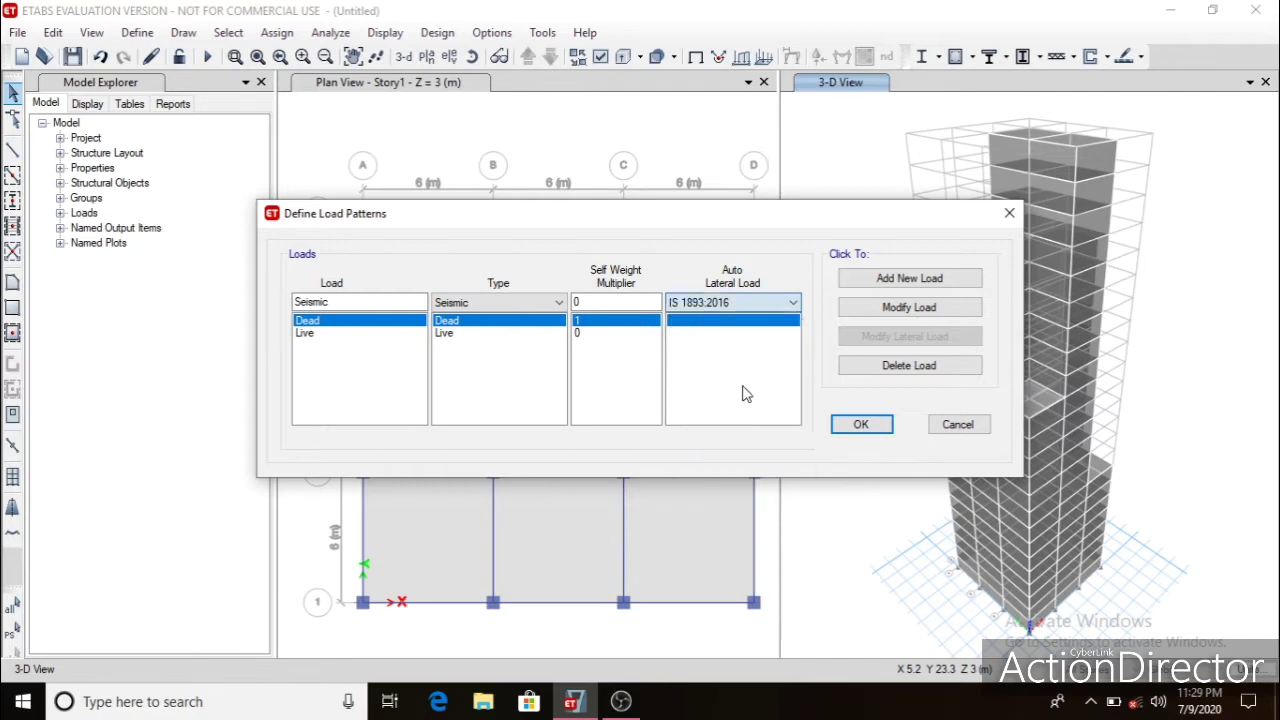
left_click(888, 283)
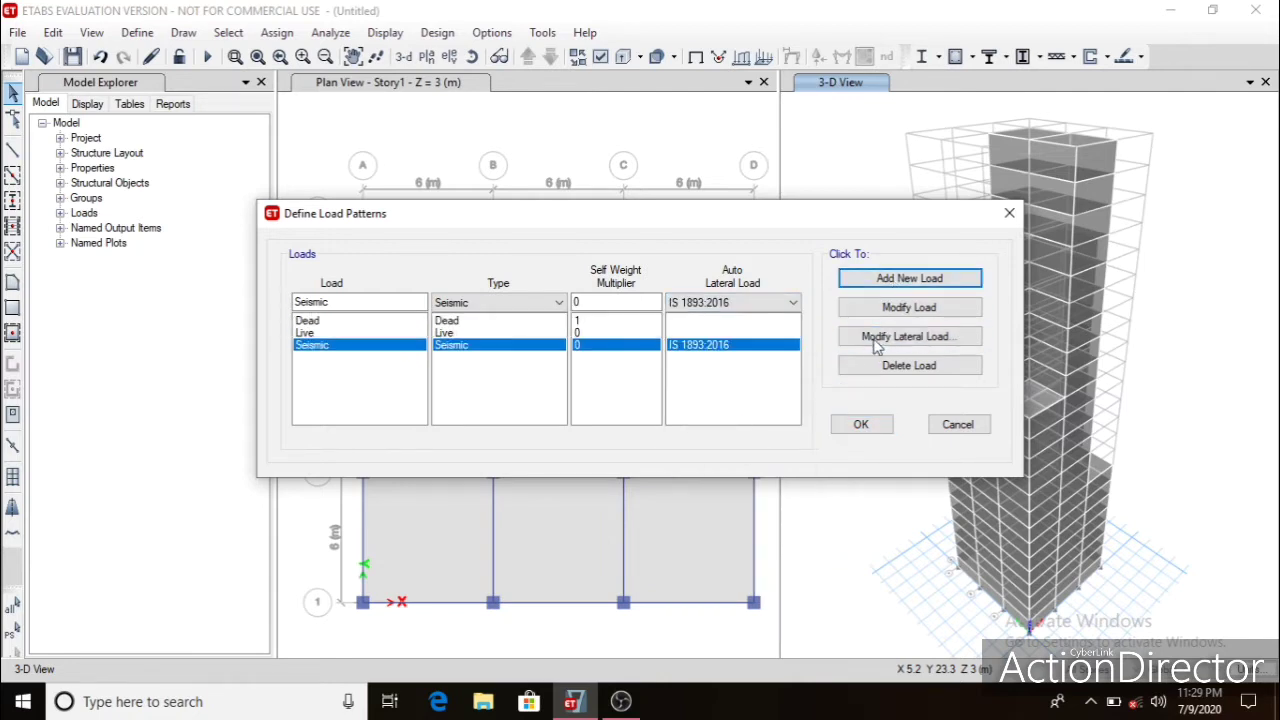
Edit the Seismic pattern's lateral load to exclude all plus and minus eccentricity cases, keeping only X Dir and Y Dir.
left_click(881, 340)
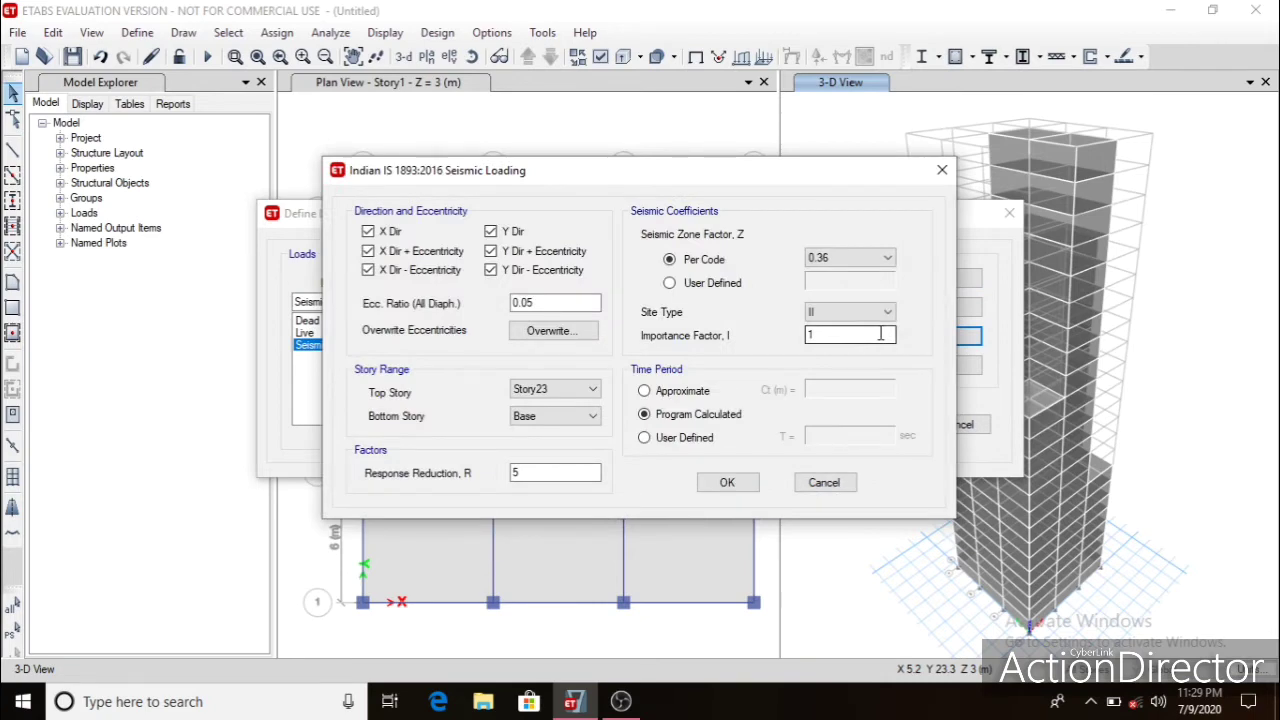
left_click(368, 251)
left_click(368, 270)
left_click(490, 251)
left_click(490, 270)
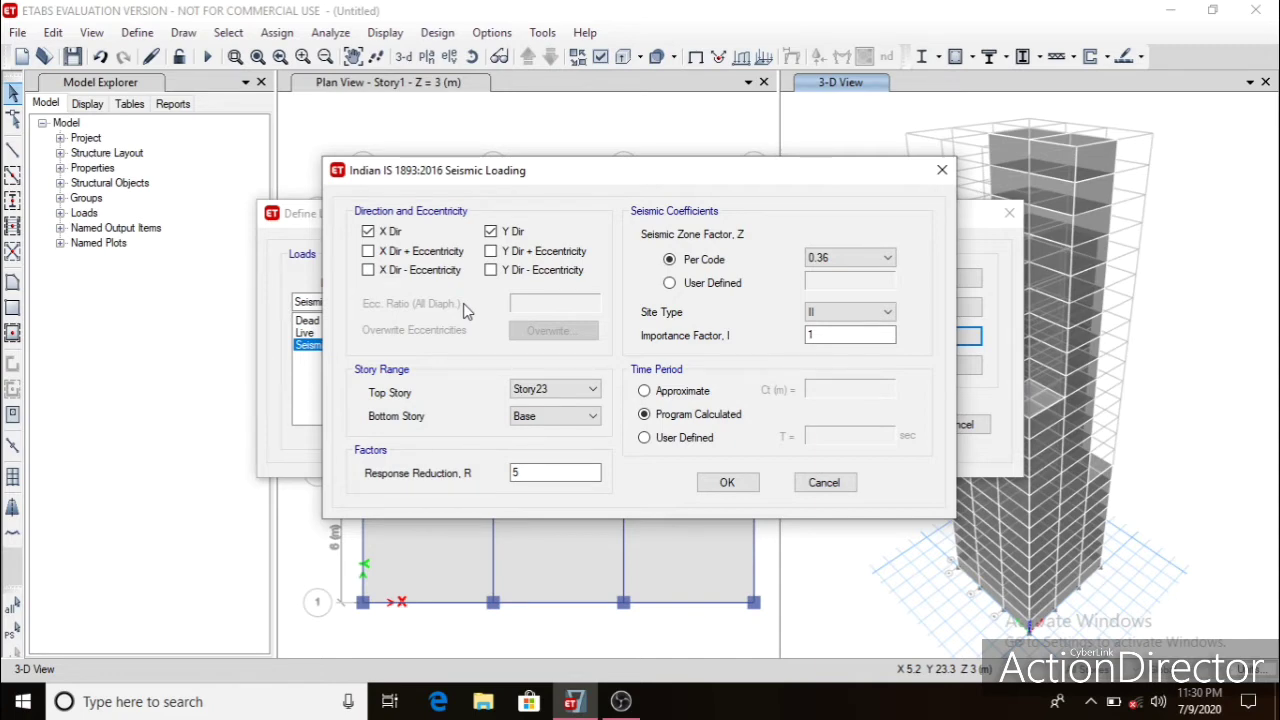
Set the per-code seismic zone factor Z to 0.1 for the IS 1893:2016 seismic loading.
left_click(838, 260)
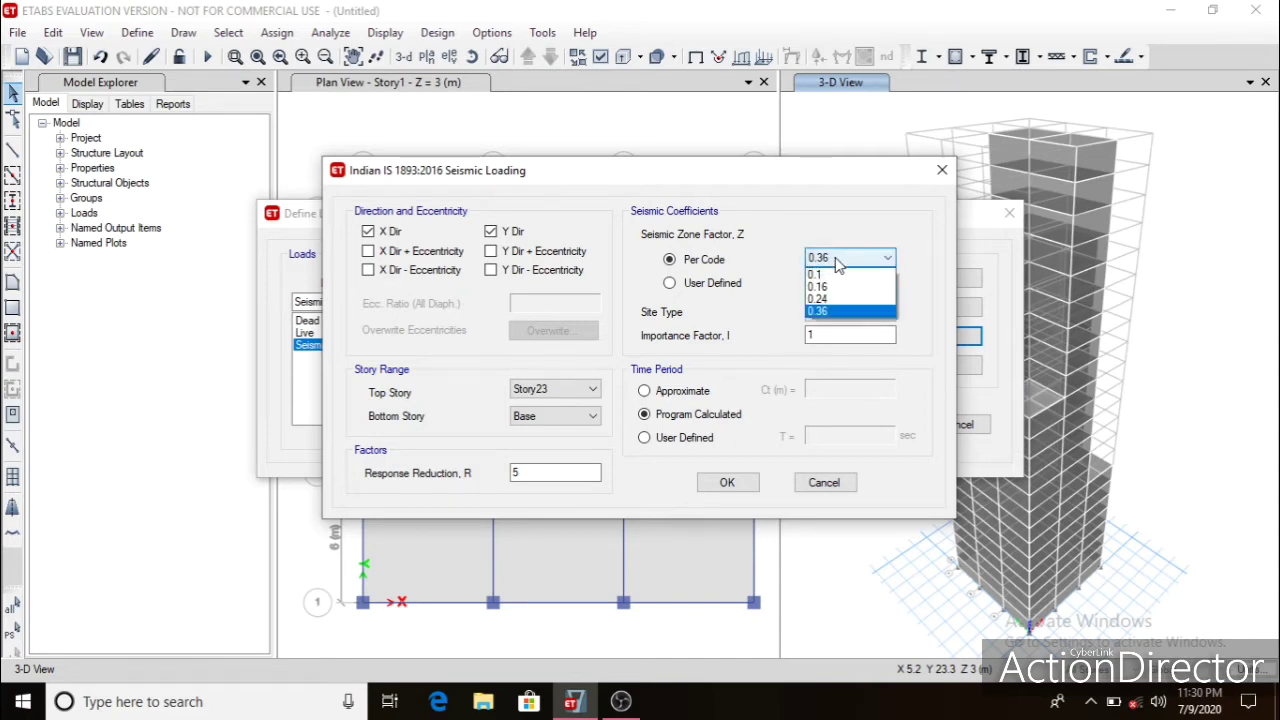
left_click(840, 274)
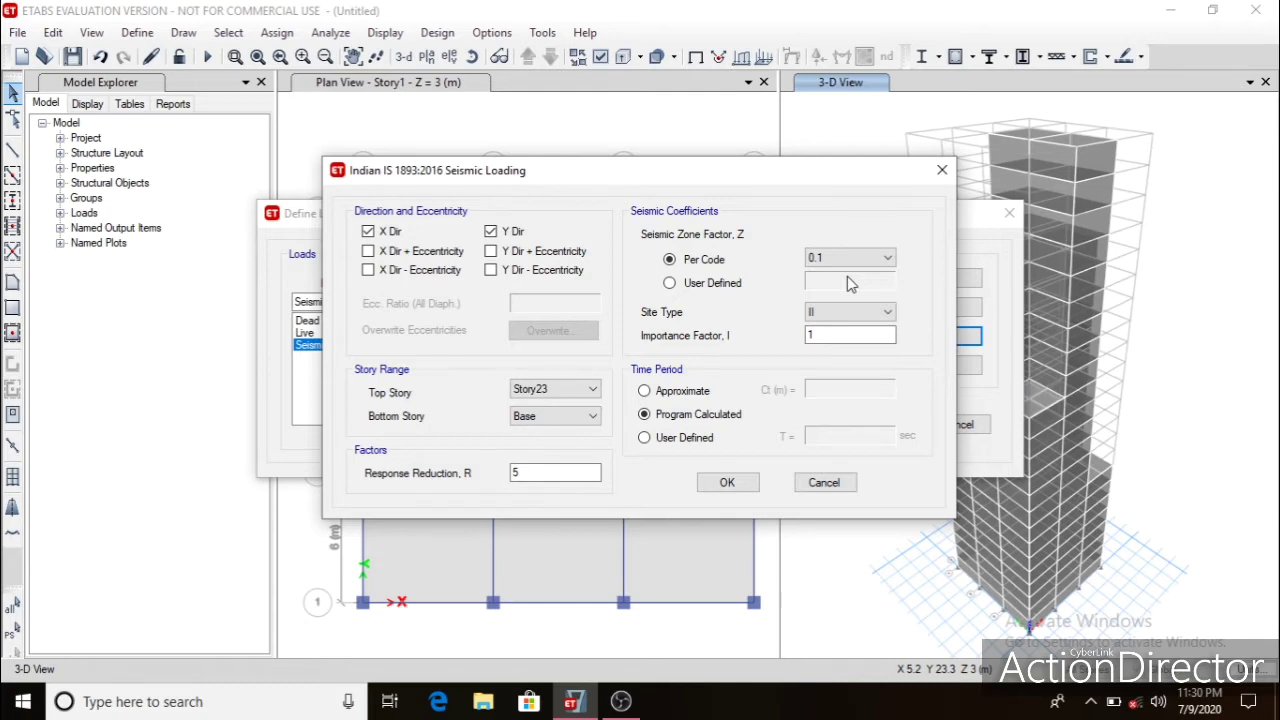
left_click(818, 259)
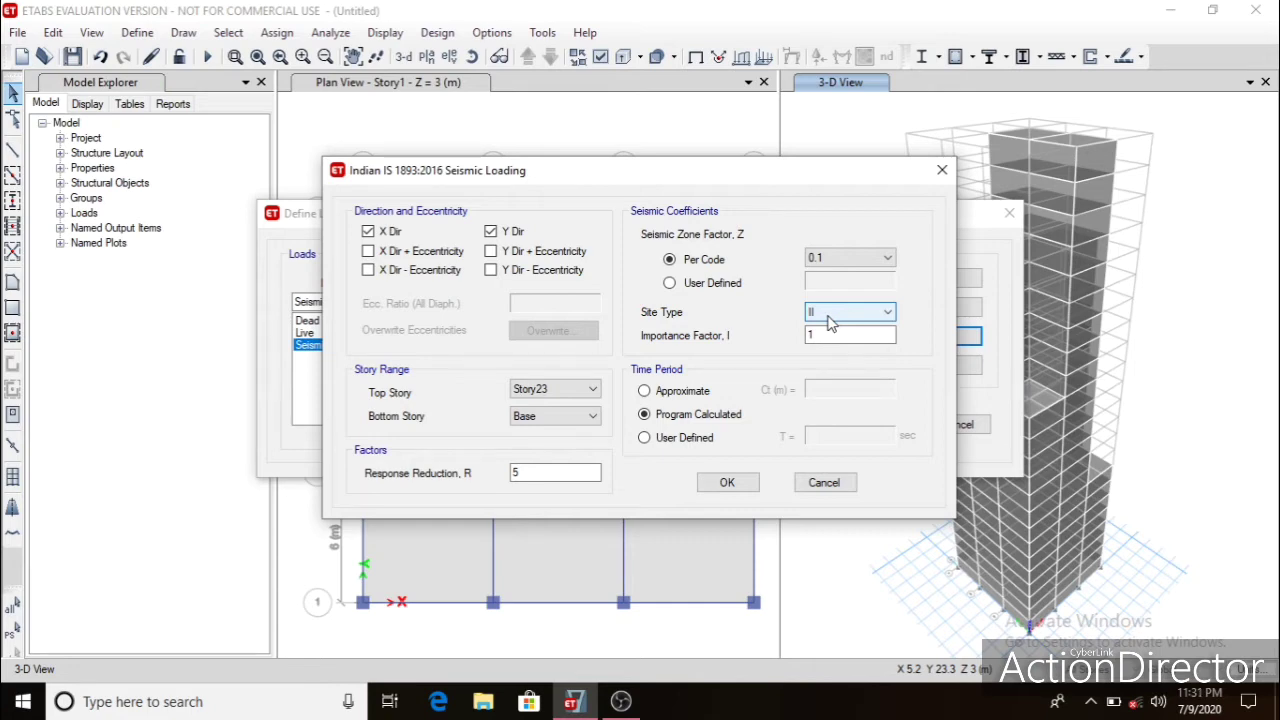
left_click(833, 335)
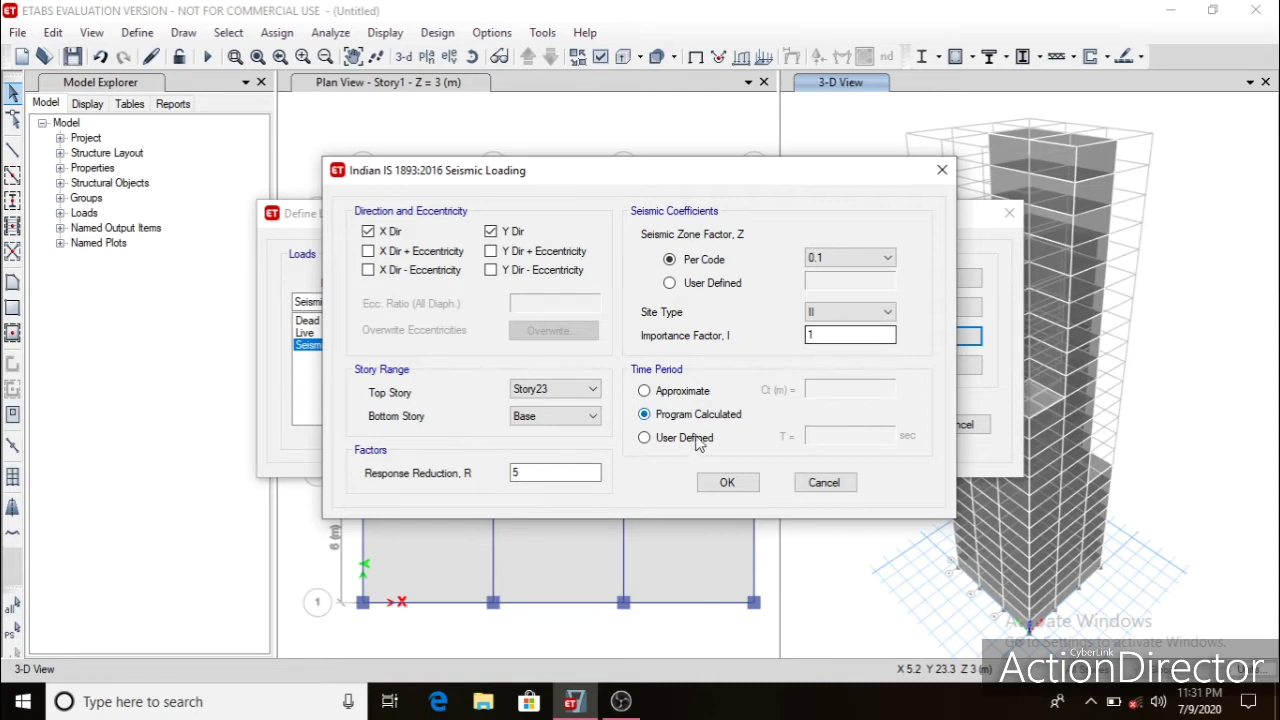
Set the response reduction factor R to 3 and accept the seismic loading and load pattern definitions.
left_click(552, 471)
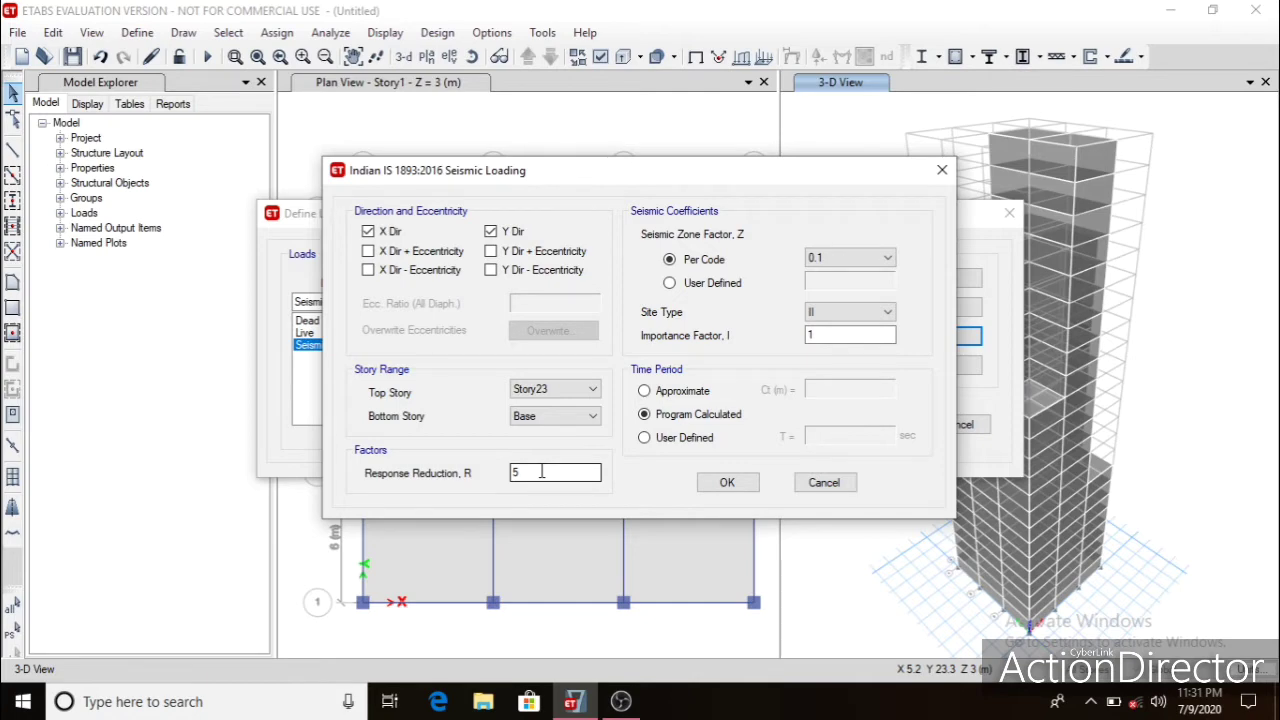
double_click(541, 471)
key("BackSpace")
type("3")
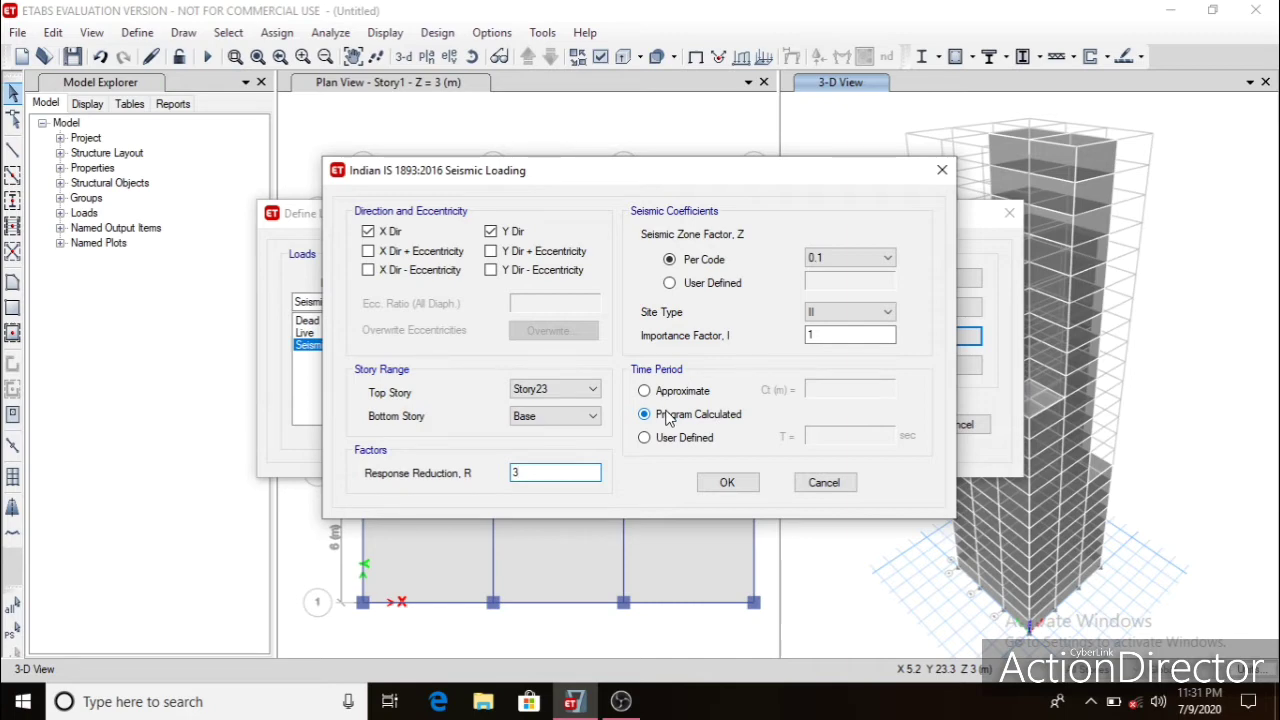
left_click(724, 481)
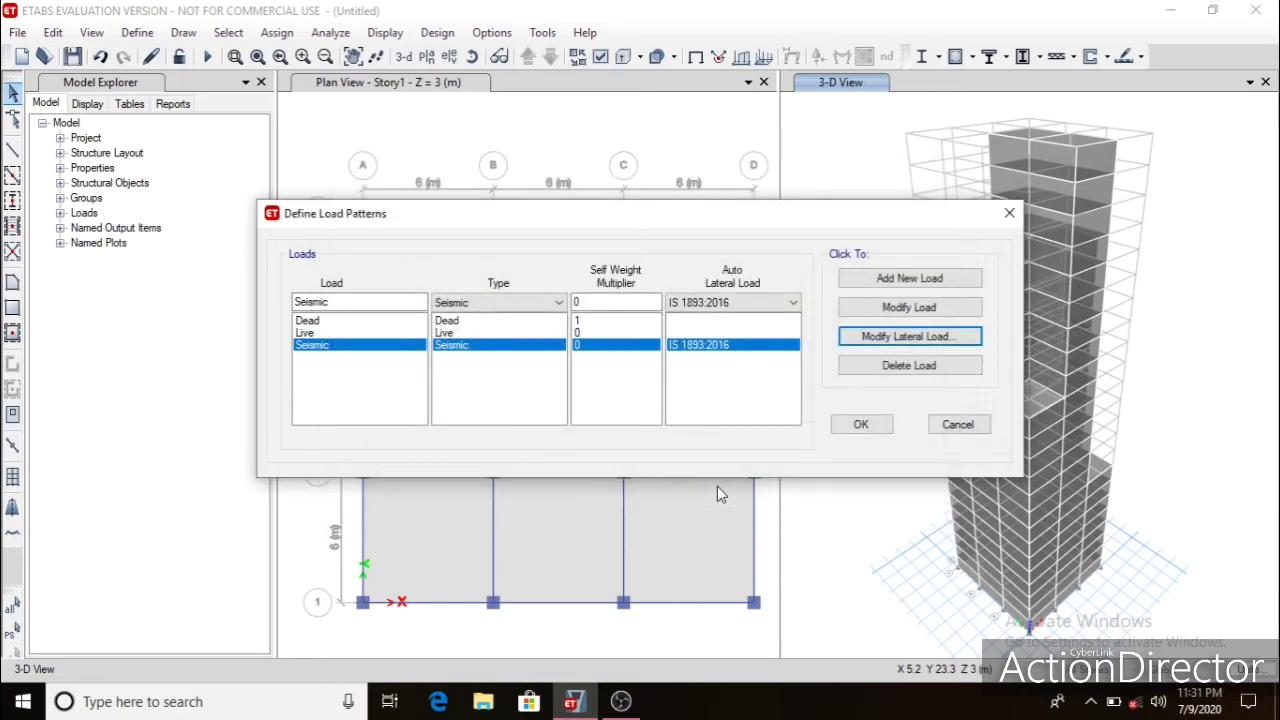
left_click(862, 426)
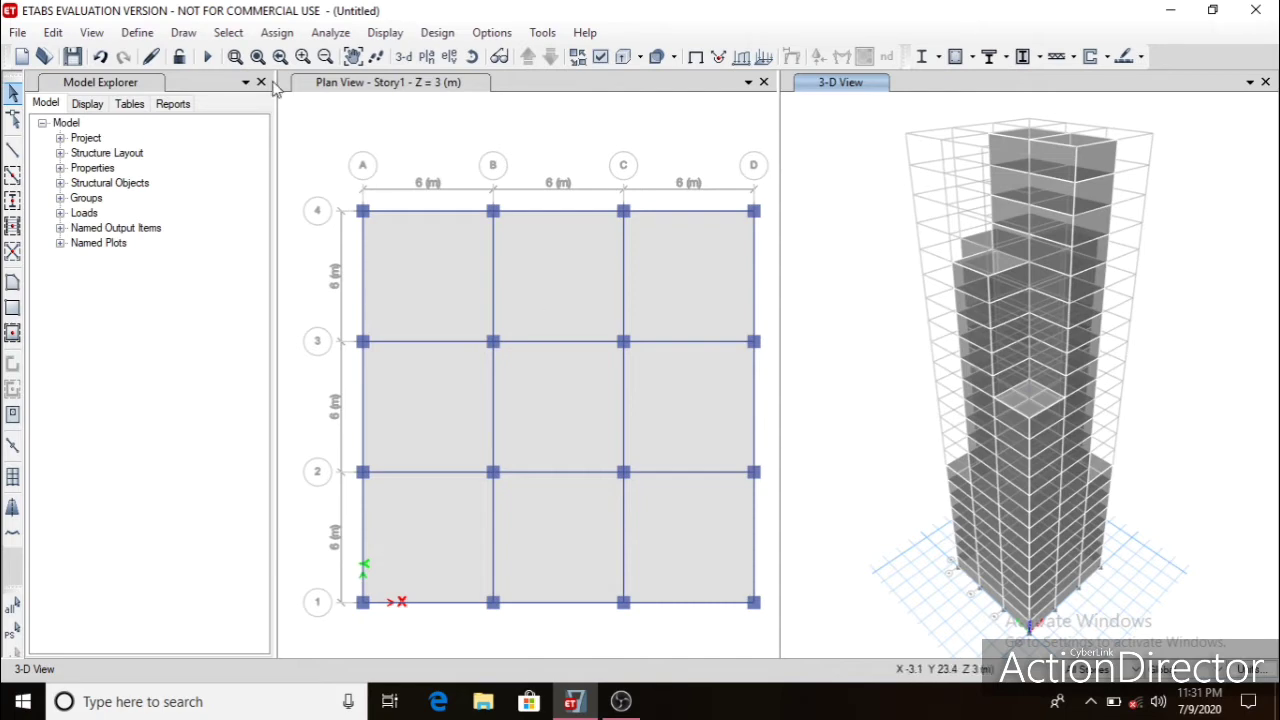
Add the default load combinations for Concrete Frame Design and accept the combination list.
left_click(137, 32)
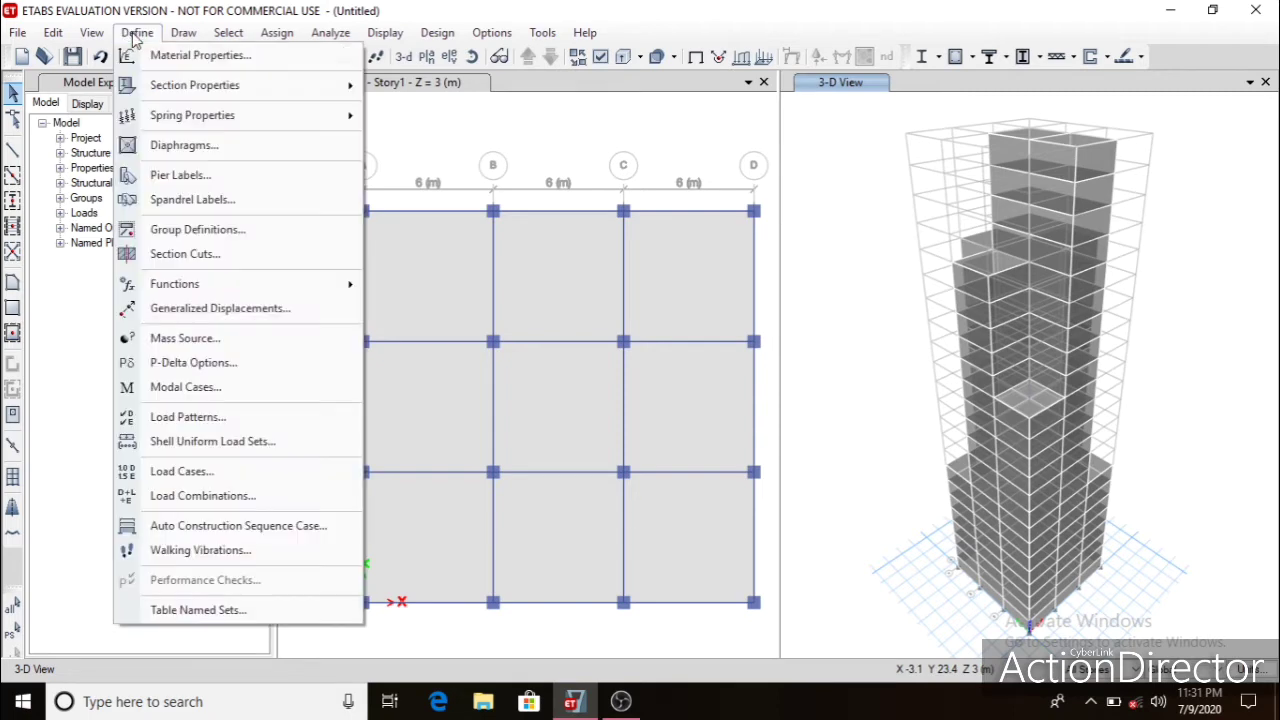
left_click(205, 497)
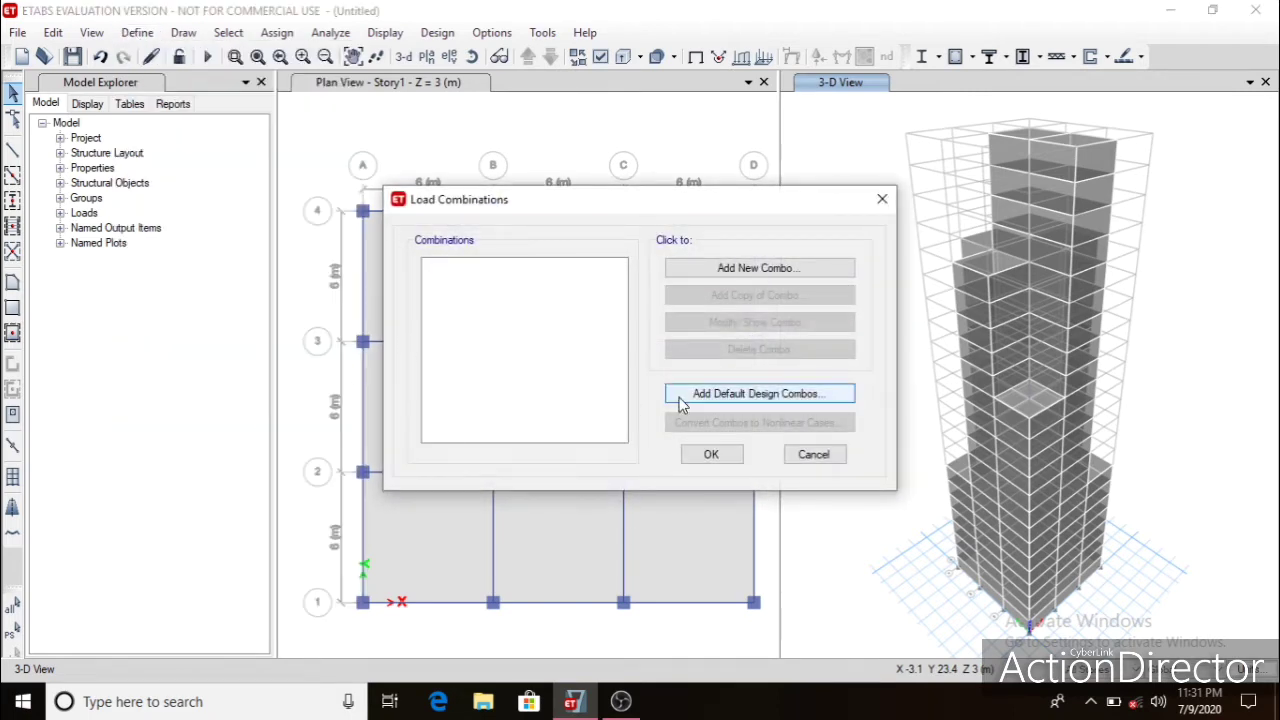
left_click(680, 400)
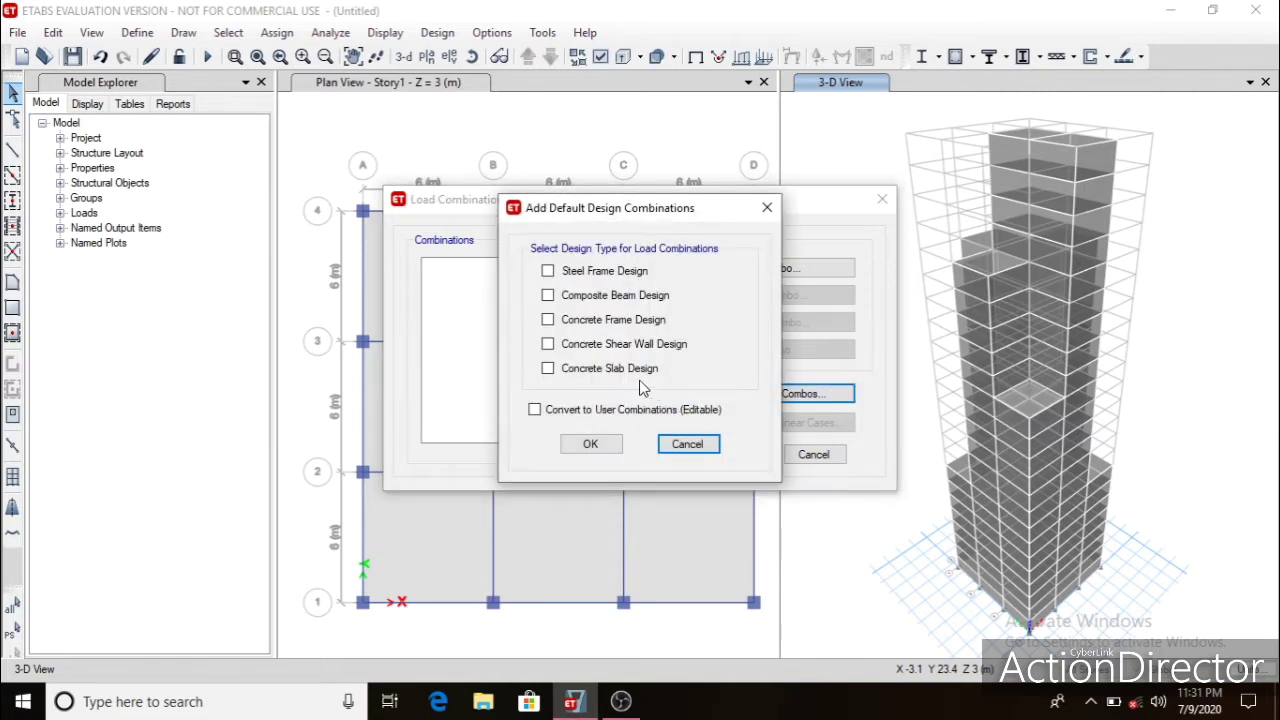
left_click(590, 329)
left_click(588, 445)
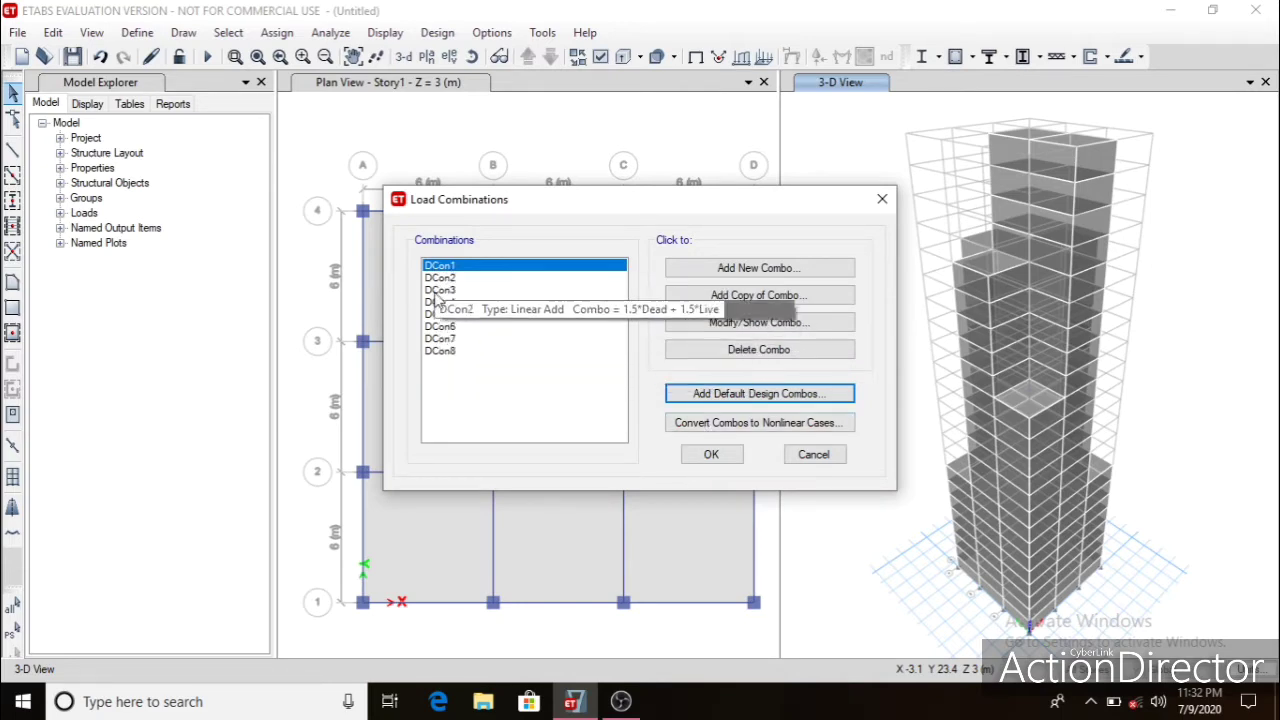
left_click(706, 456)
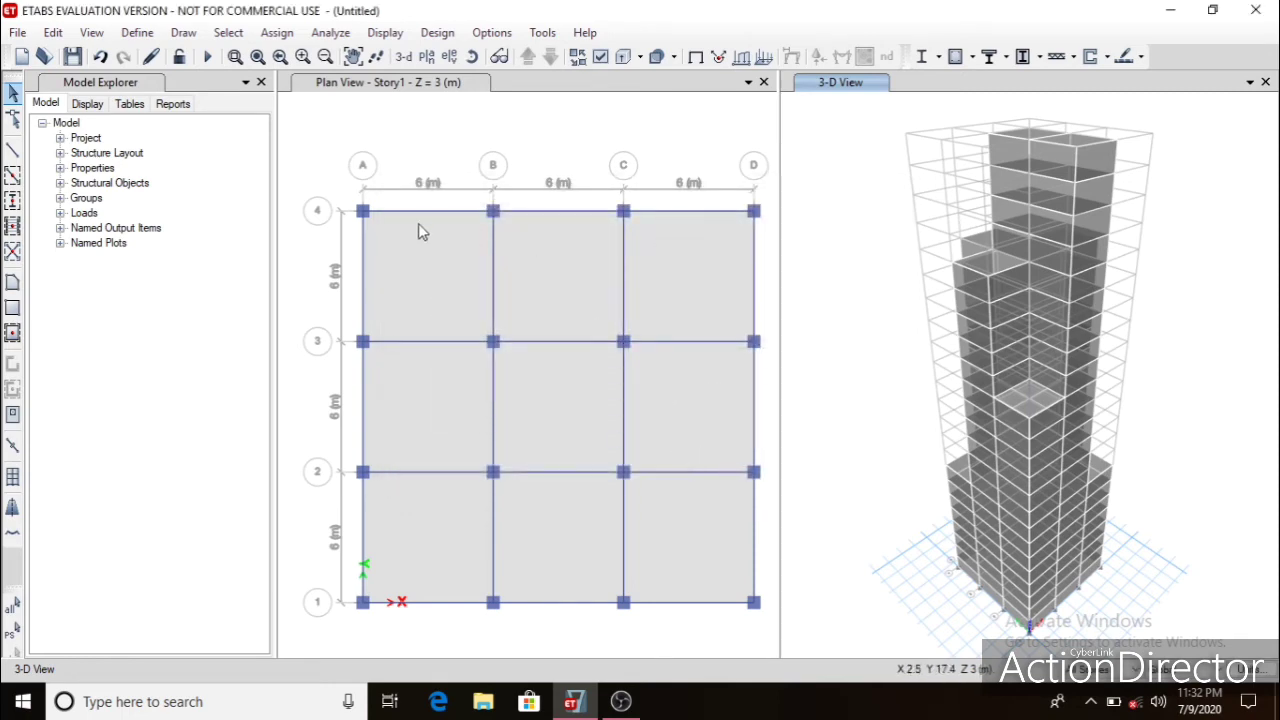
Run the analysis, saving the model as Seismic Design 2 in the ETABS folder.
left_click(318, 36)
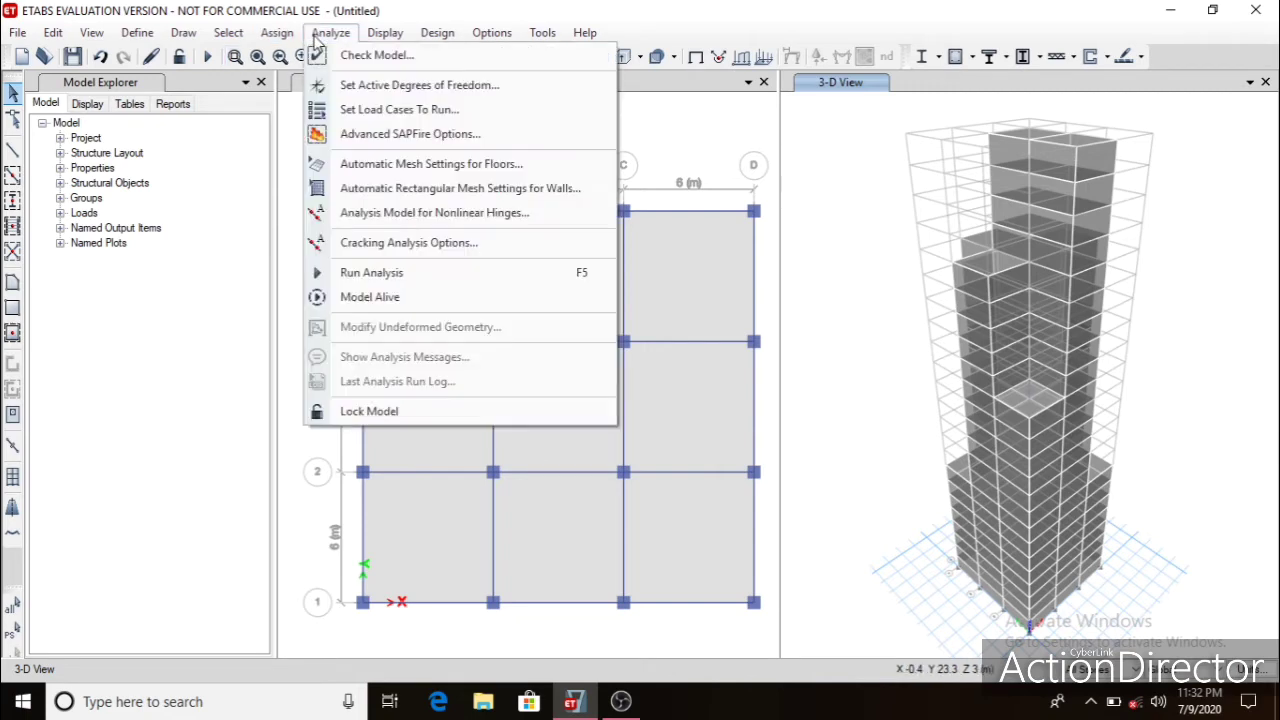
left_click(372, 272)
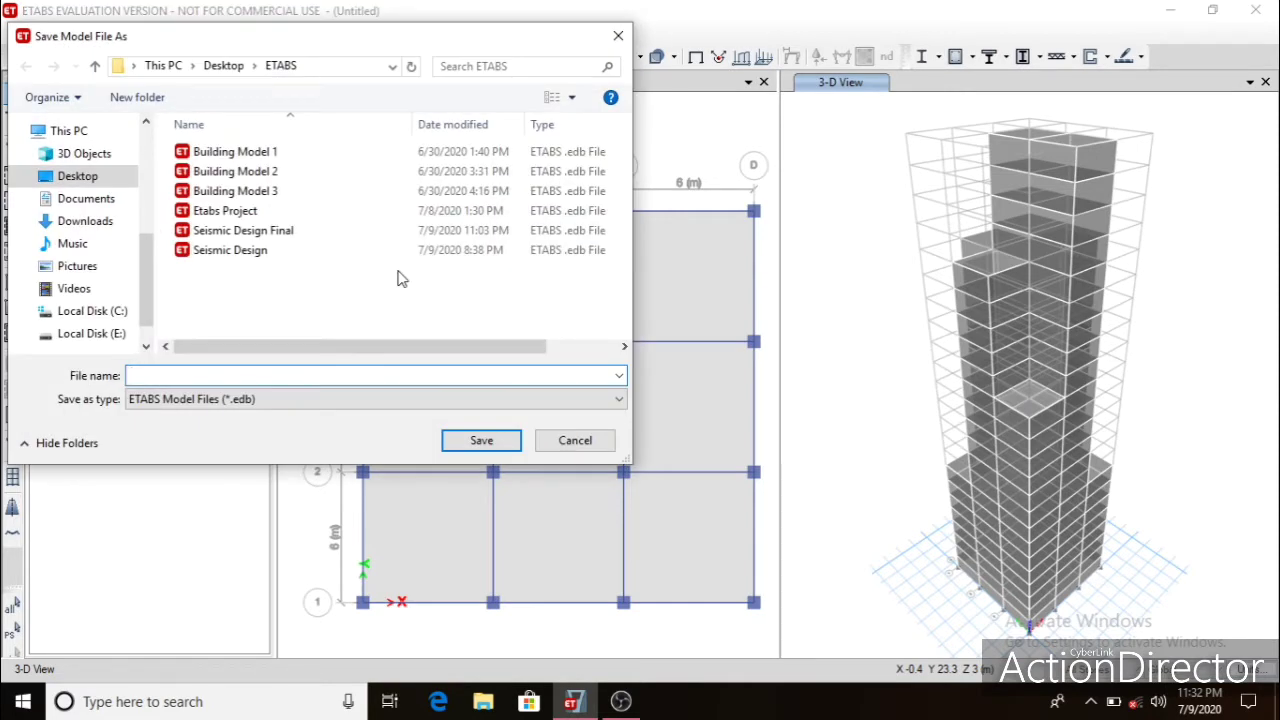
type("Se")
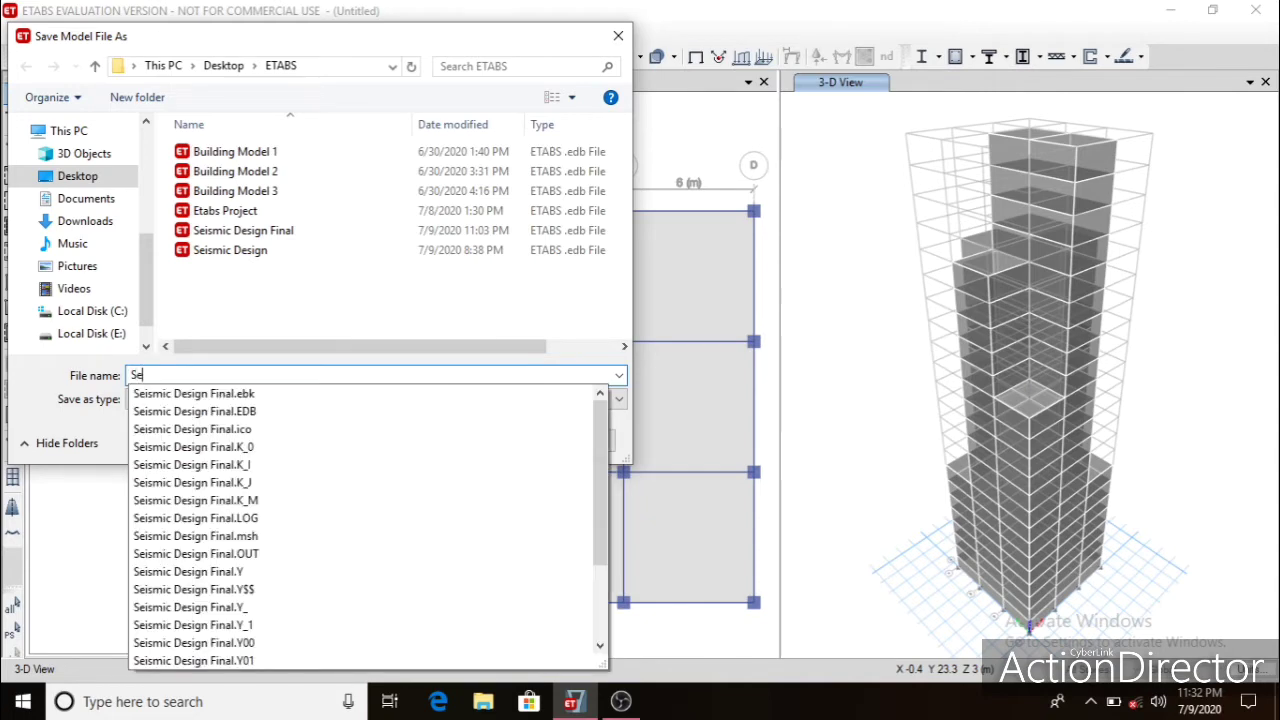
type("ismic Design 2")
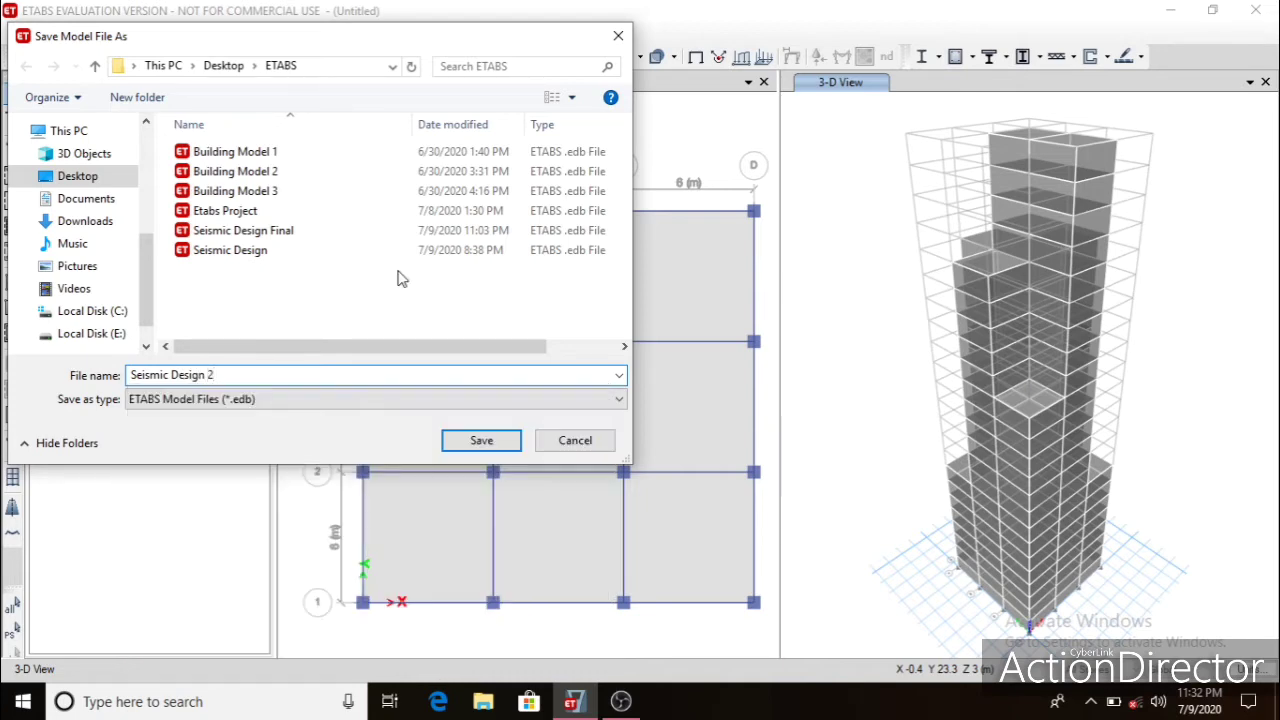
left_click(471, 438)
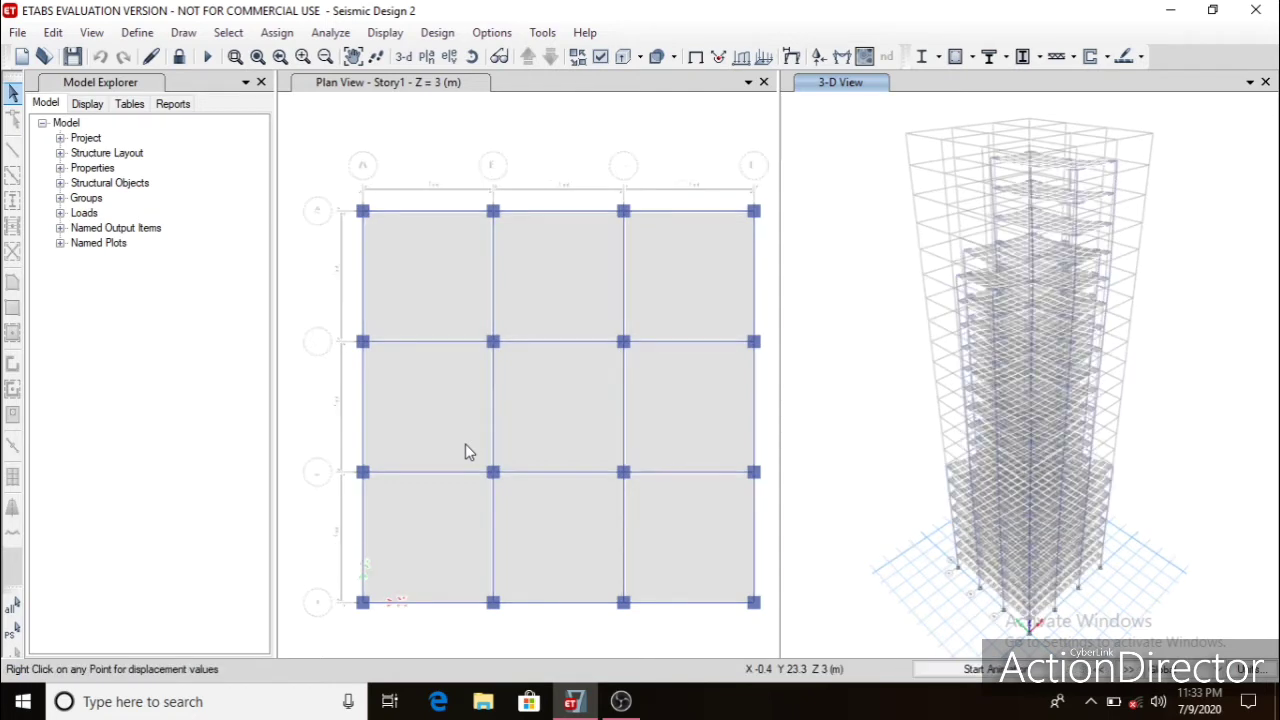
Review the status and run action of the load cases set to run, including the Modal case.
left_click(330, 32)
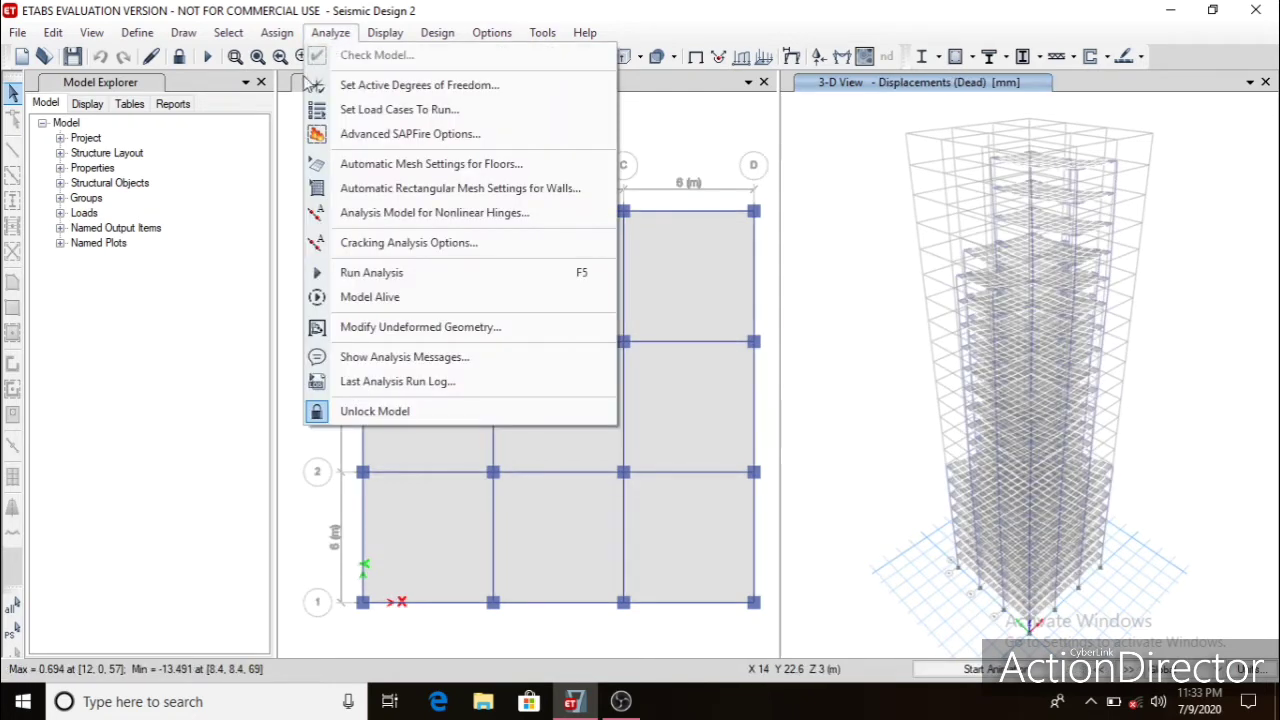
left_click(380, 112)
left_click(378, 243)
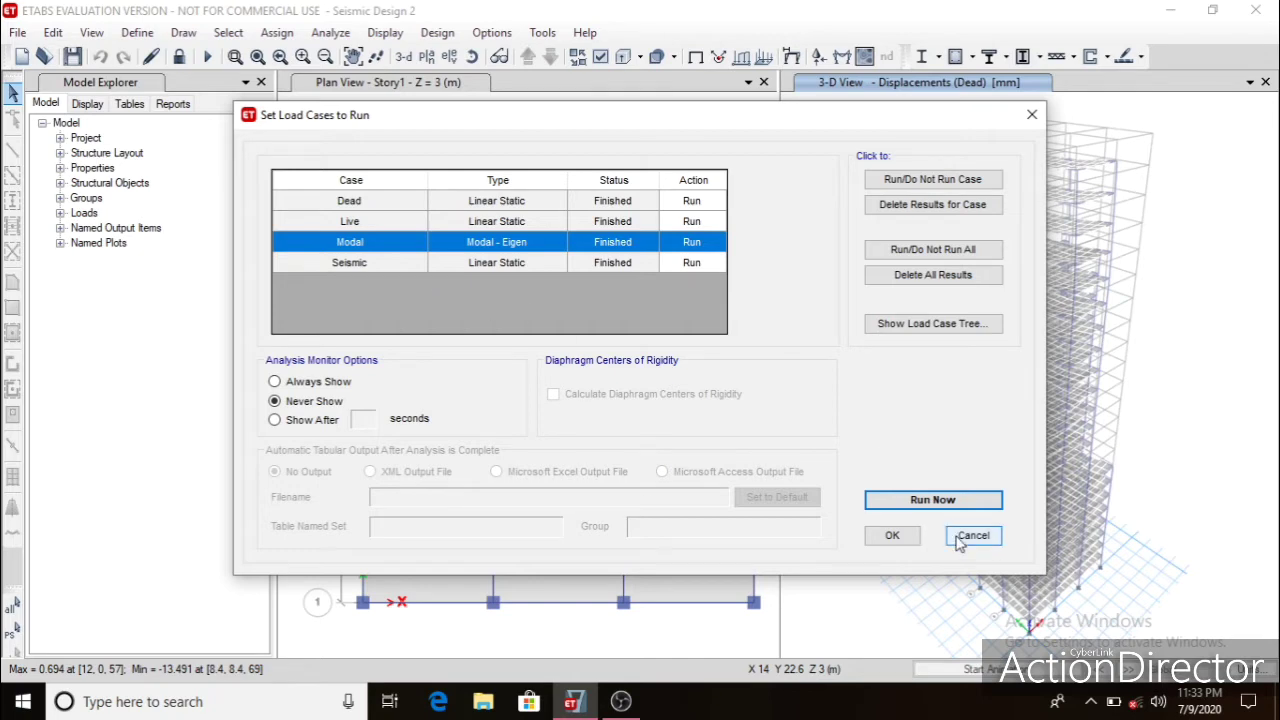
left_click(897, 533)
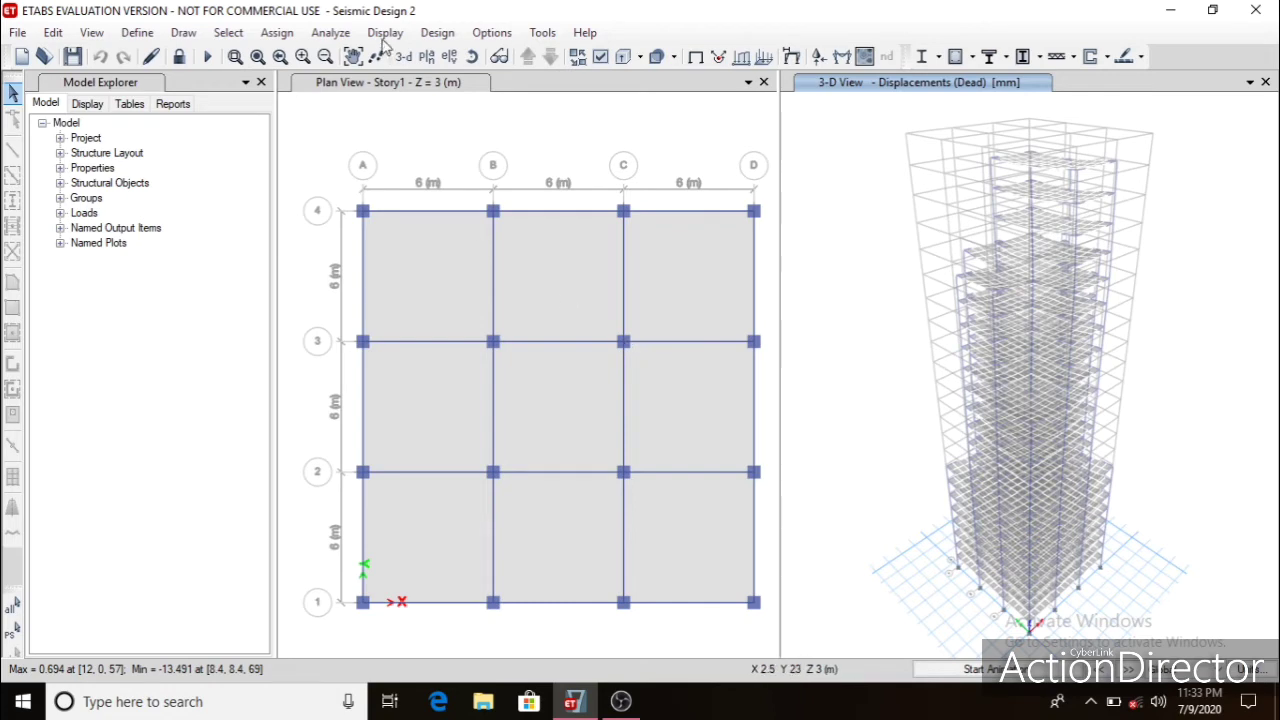
Review the concrete frame design preferences for IS 456:2000 and accept them as they are.
left_click(432, 34)
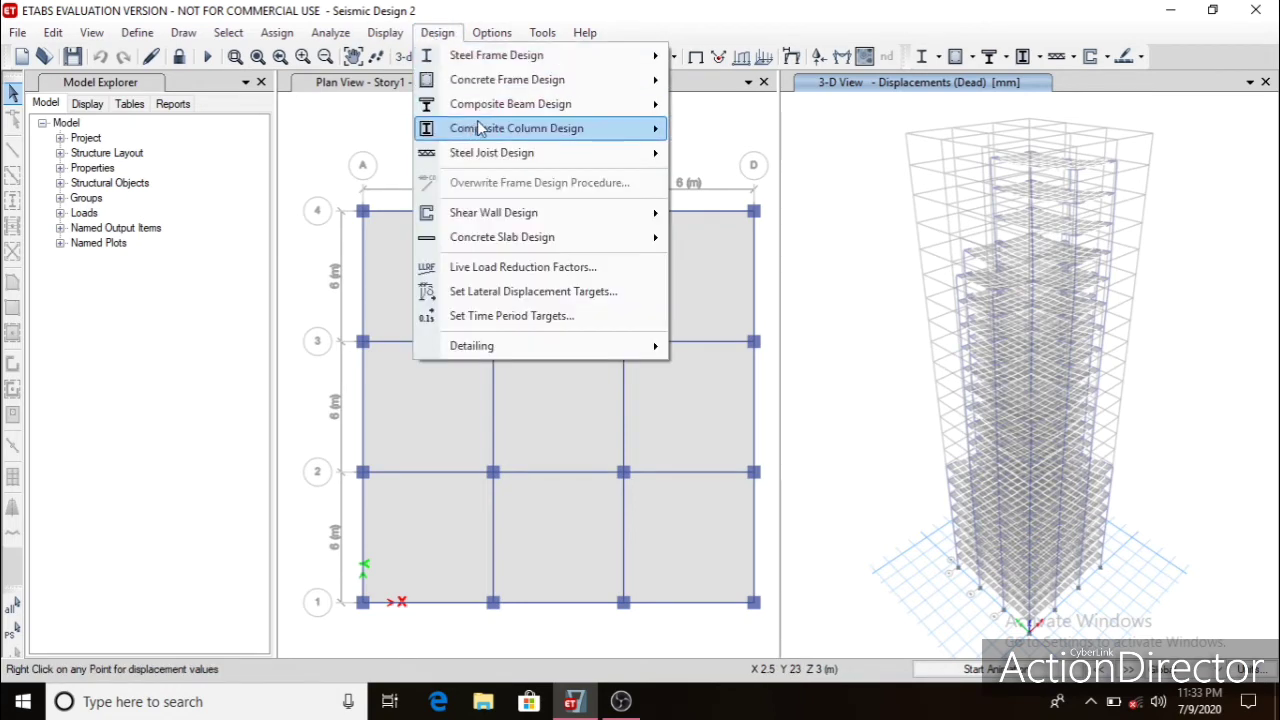
mouse_move(522, 80)
left_click(686, 82)
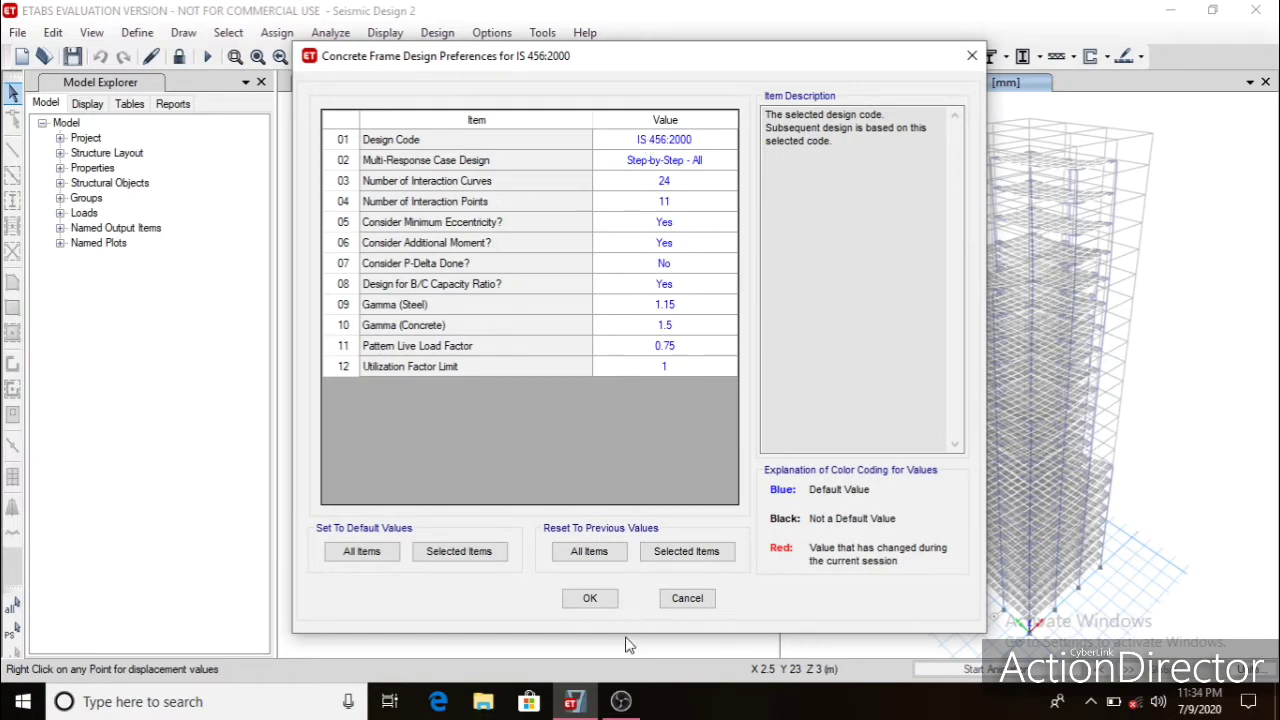
left_click(590, 598)
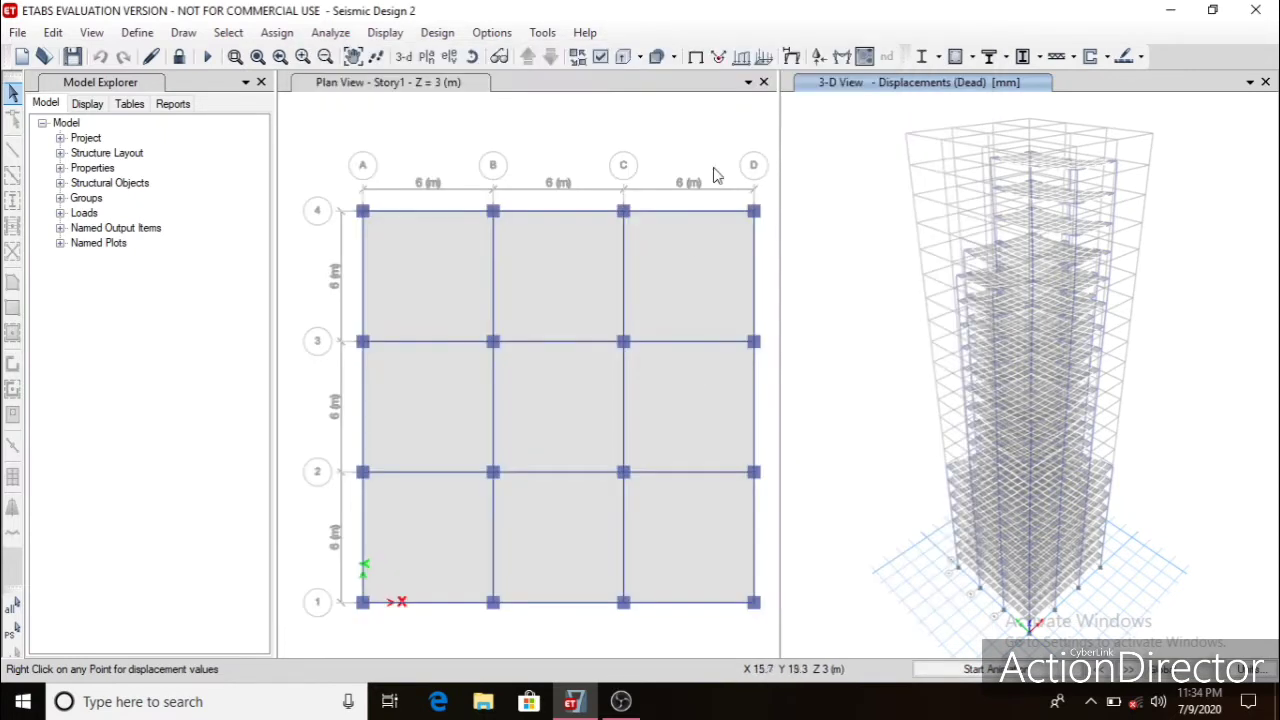
Run the concrete frame design check on the analysed building model.
left_click(448, 36)
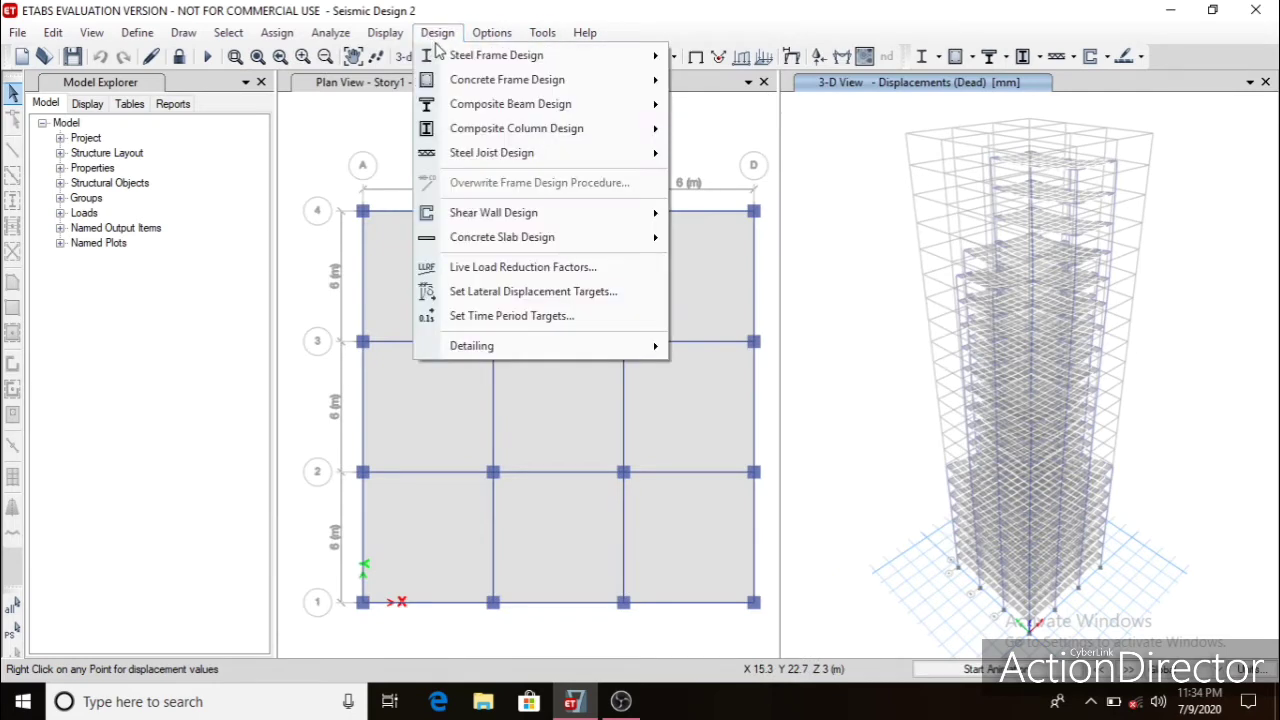
mouse_move(478, 82)
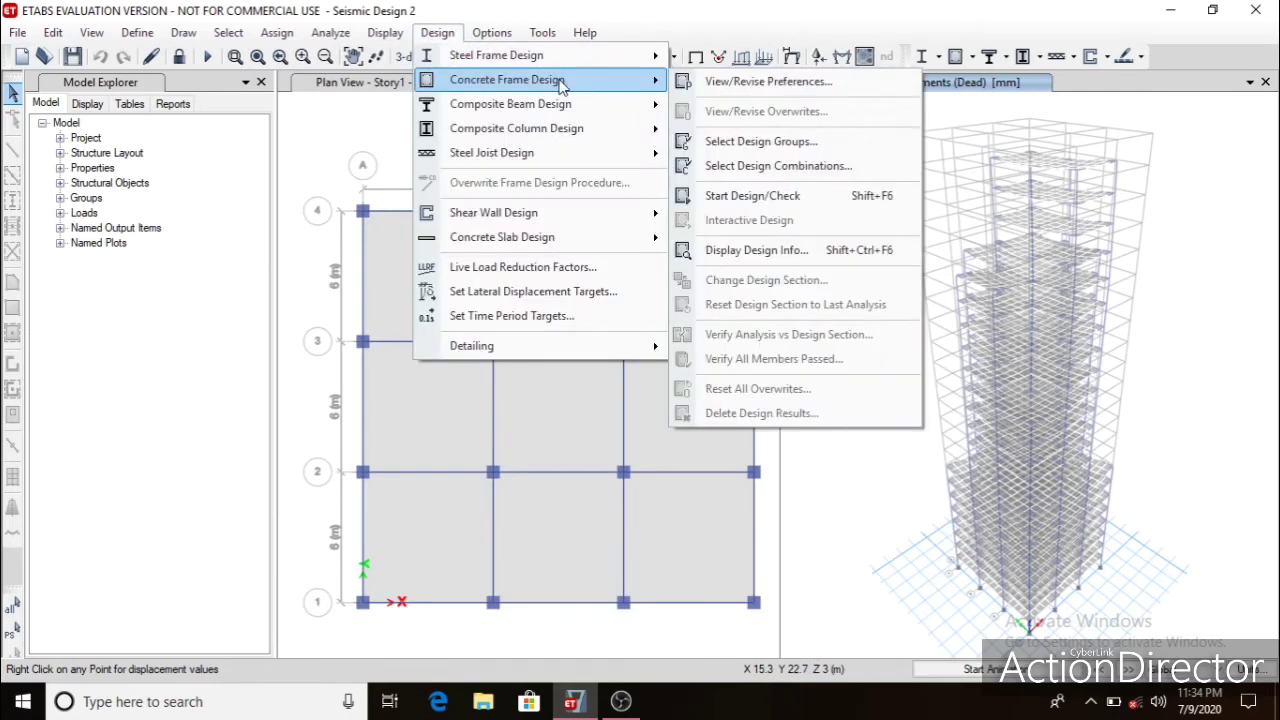
left_click(795, 197)
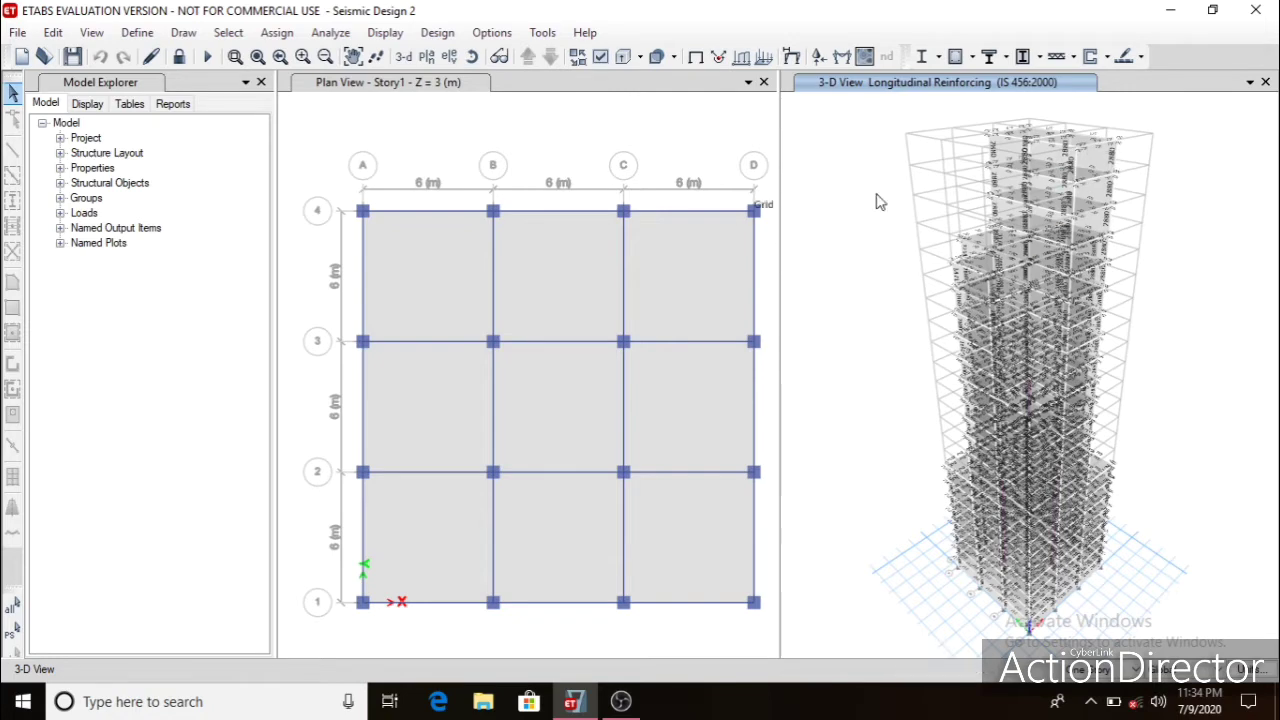
scroll(1033, 300, "up", 5)
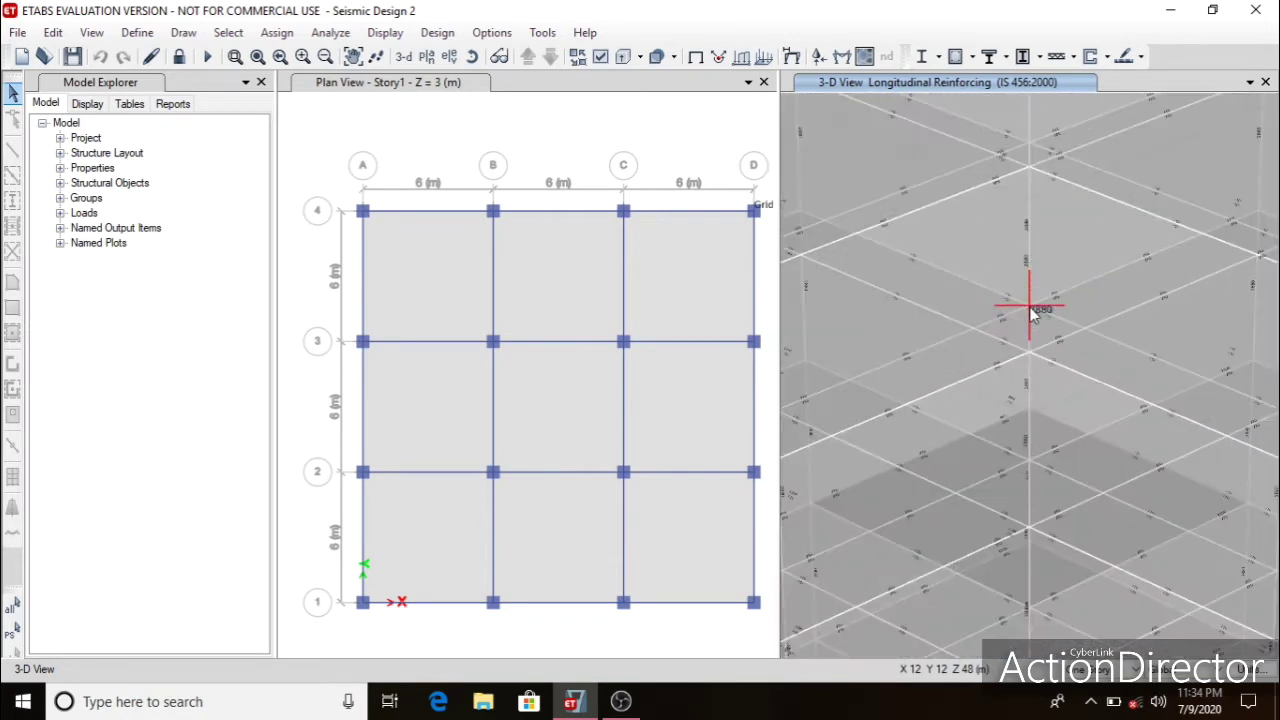
Inspect the concrete beam design information for one of the Story18 beams, closing it without changes.
scroll(1033, 310, "down", 5)
mouse_move(918, 175)
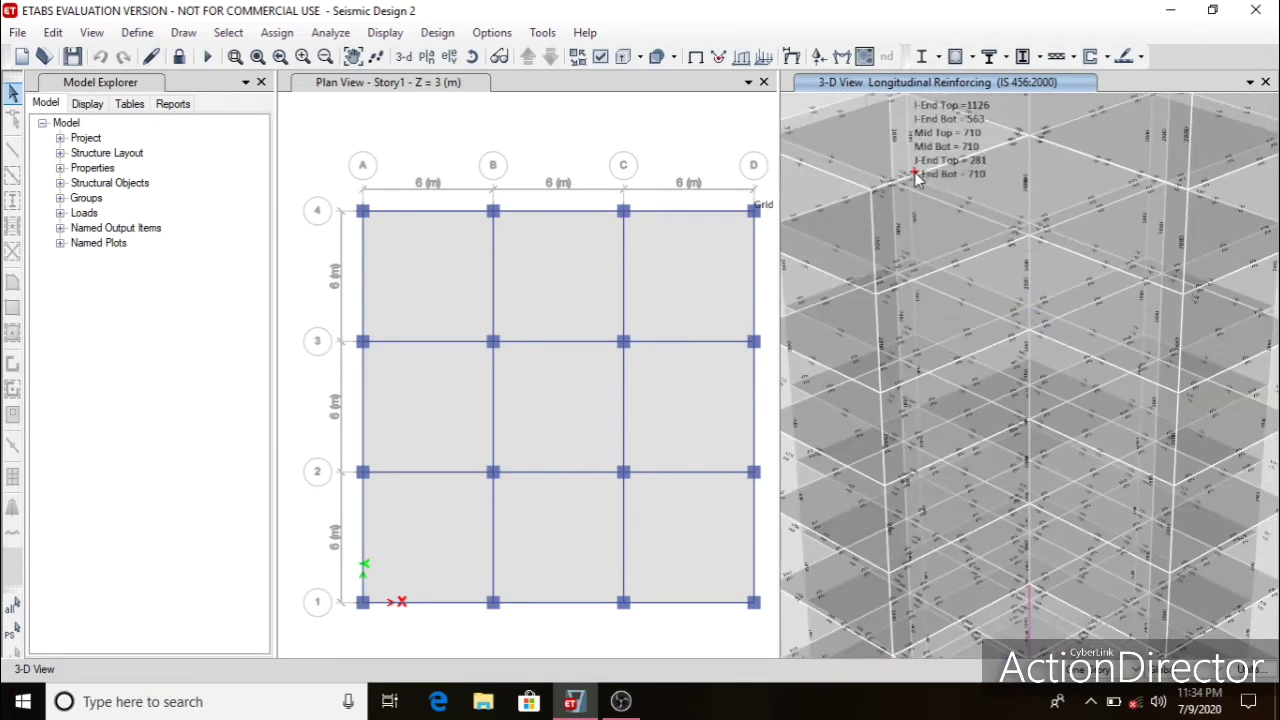
right_click(918, 175)
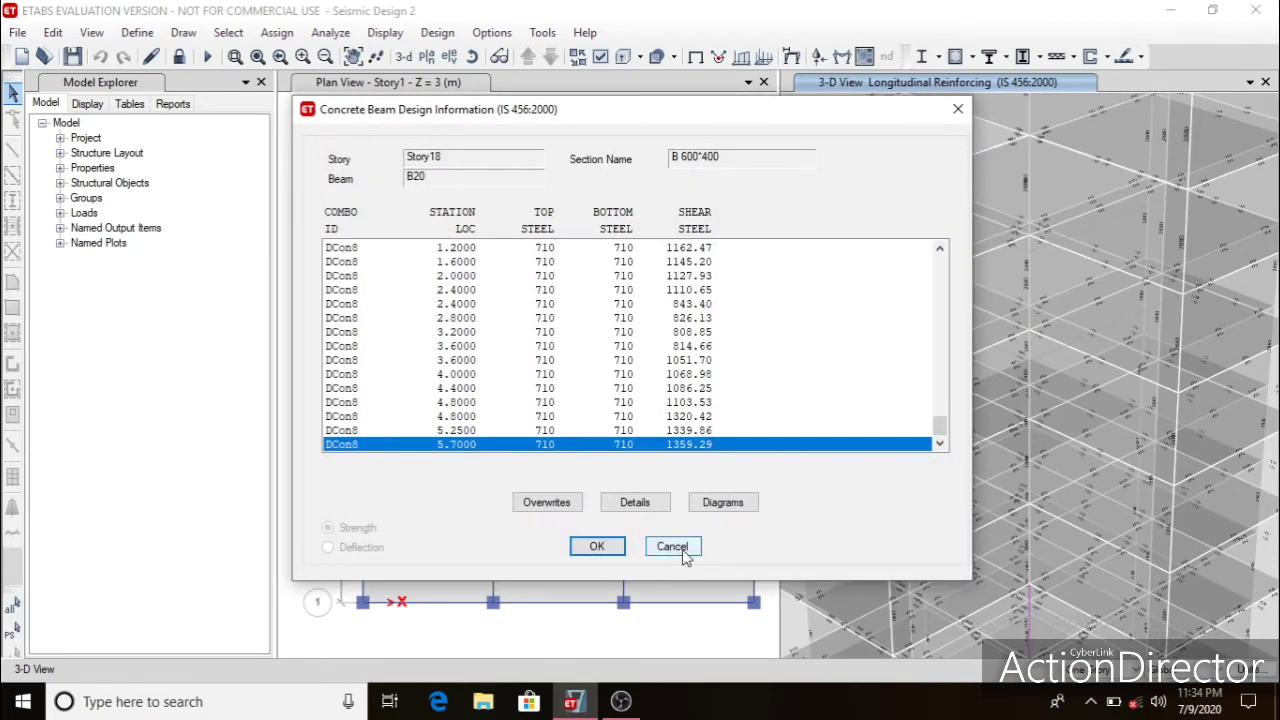
left_click(680, 549)
scroll(1013, 273, "down", 5)
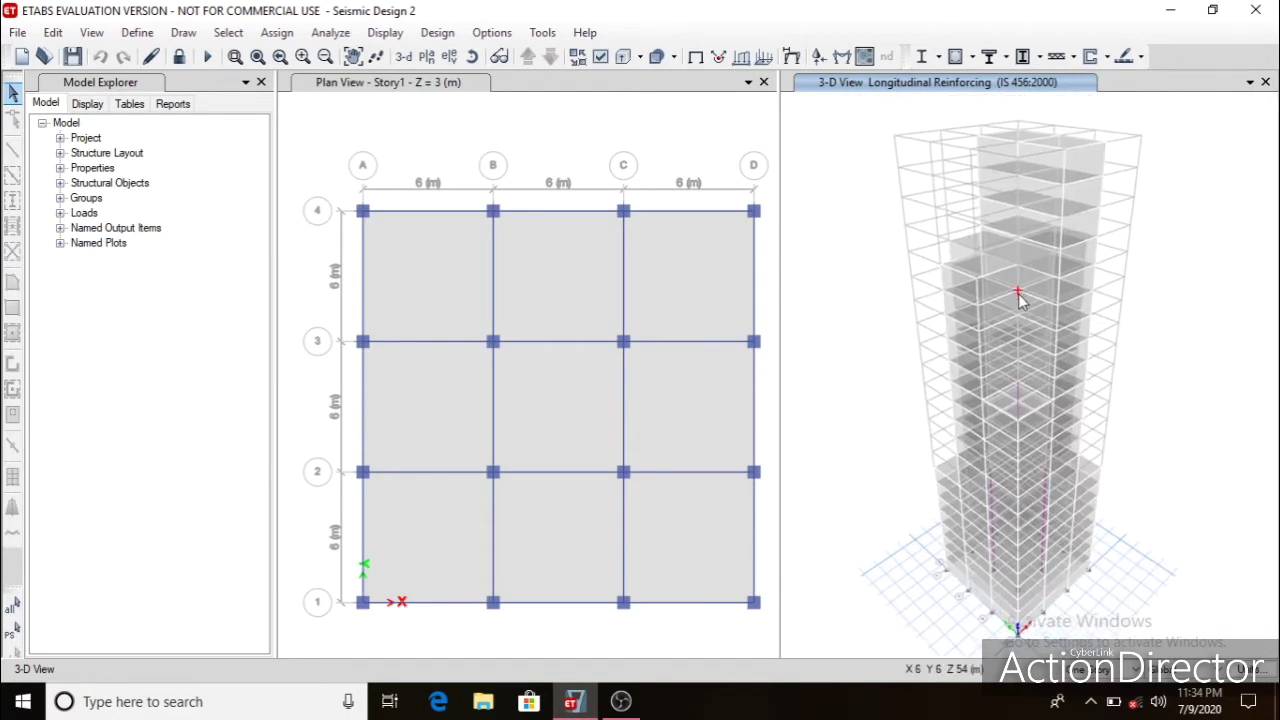
Verify whether all concrete frame members pass the design check, and return the 3-D view to the undeformed shape.
left_click(437, 32)
mouse_move(613, 80)
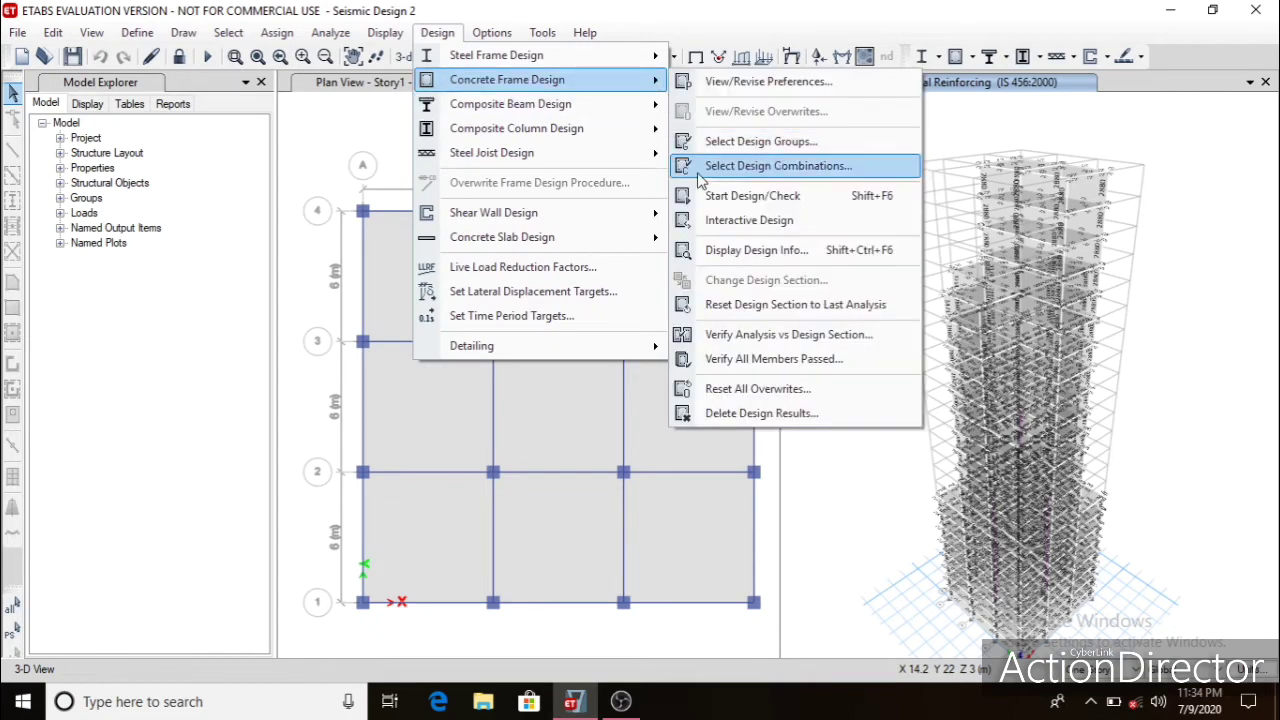
left_click(760, 359)
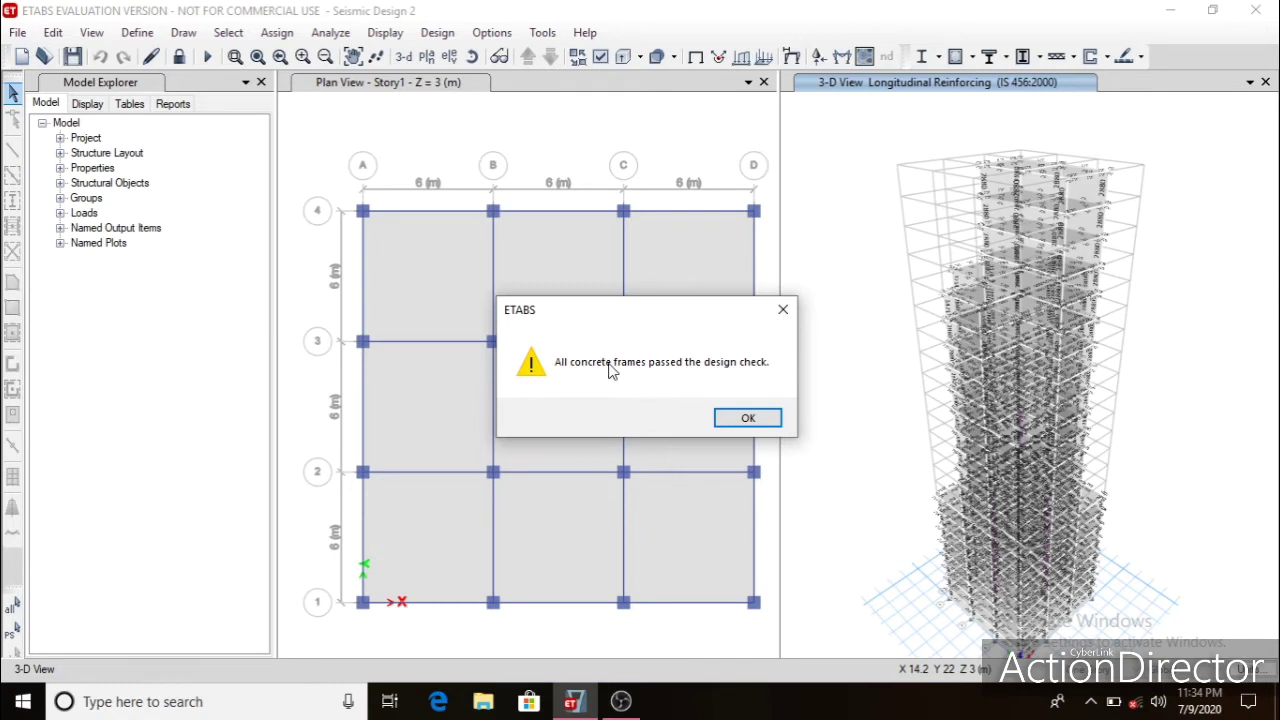
left_click(738, 419)
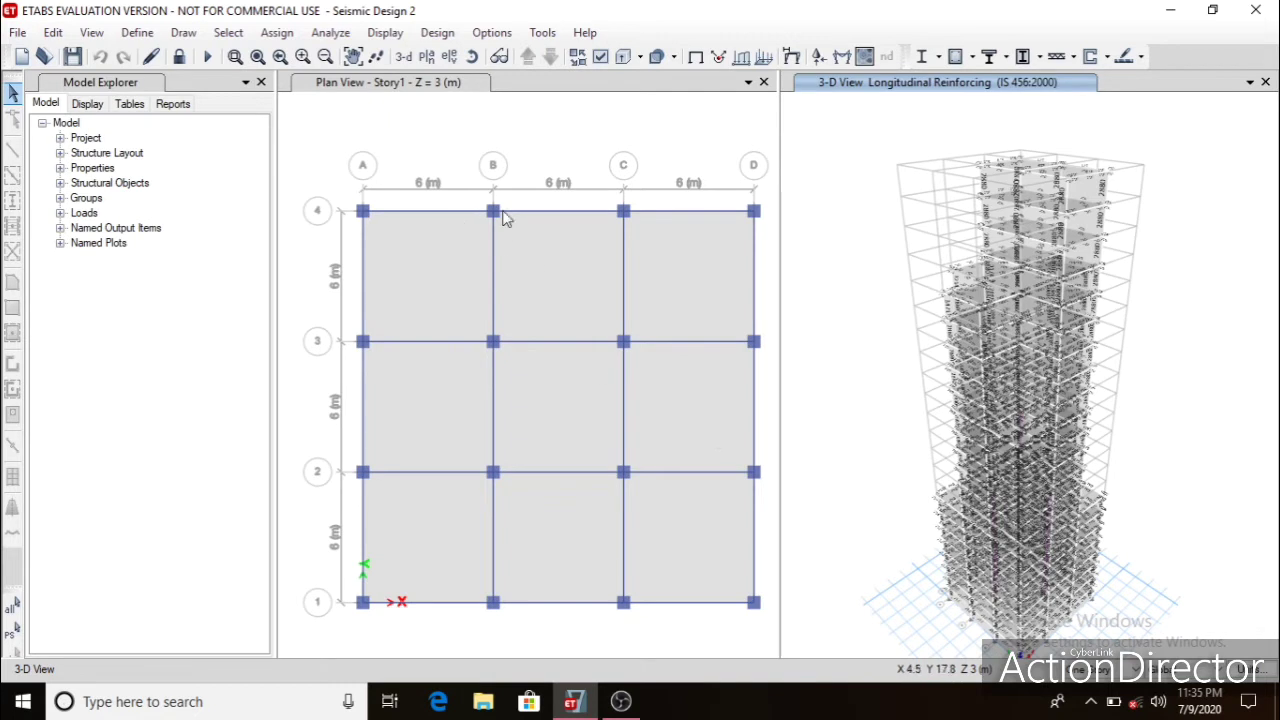
left_click(385, 33)
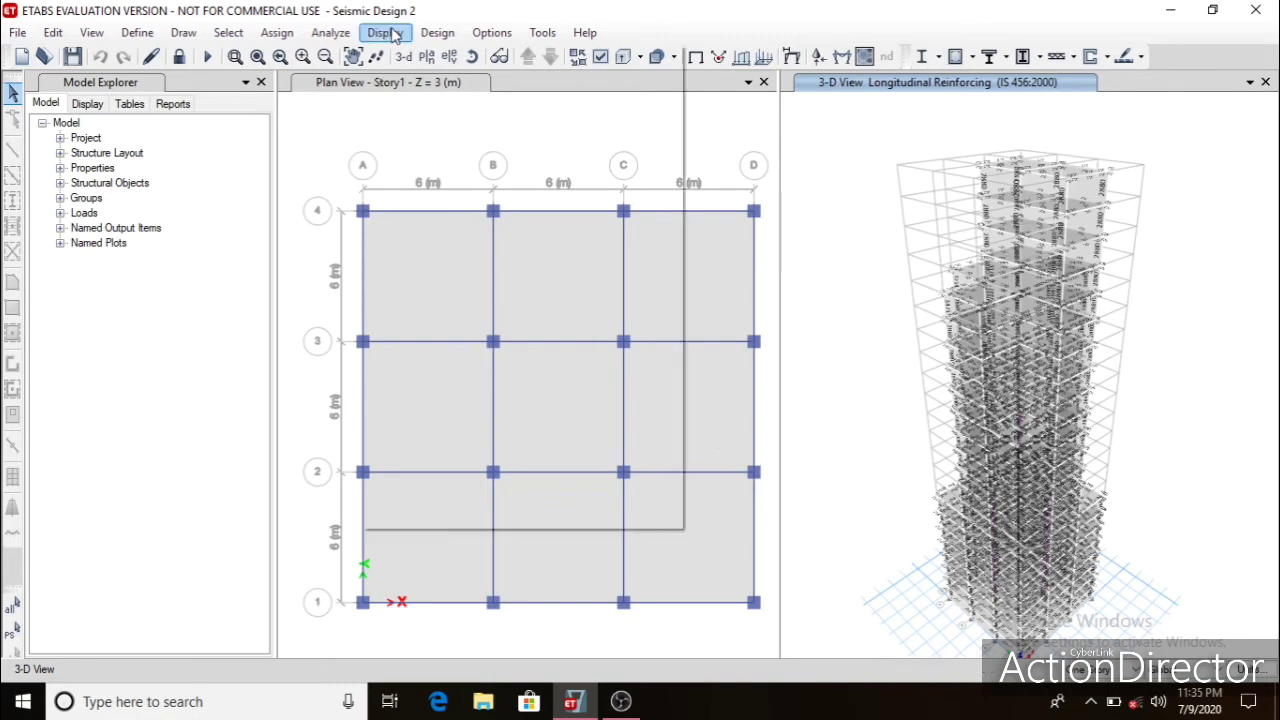
left_click(395, 58)
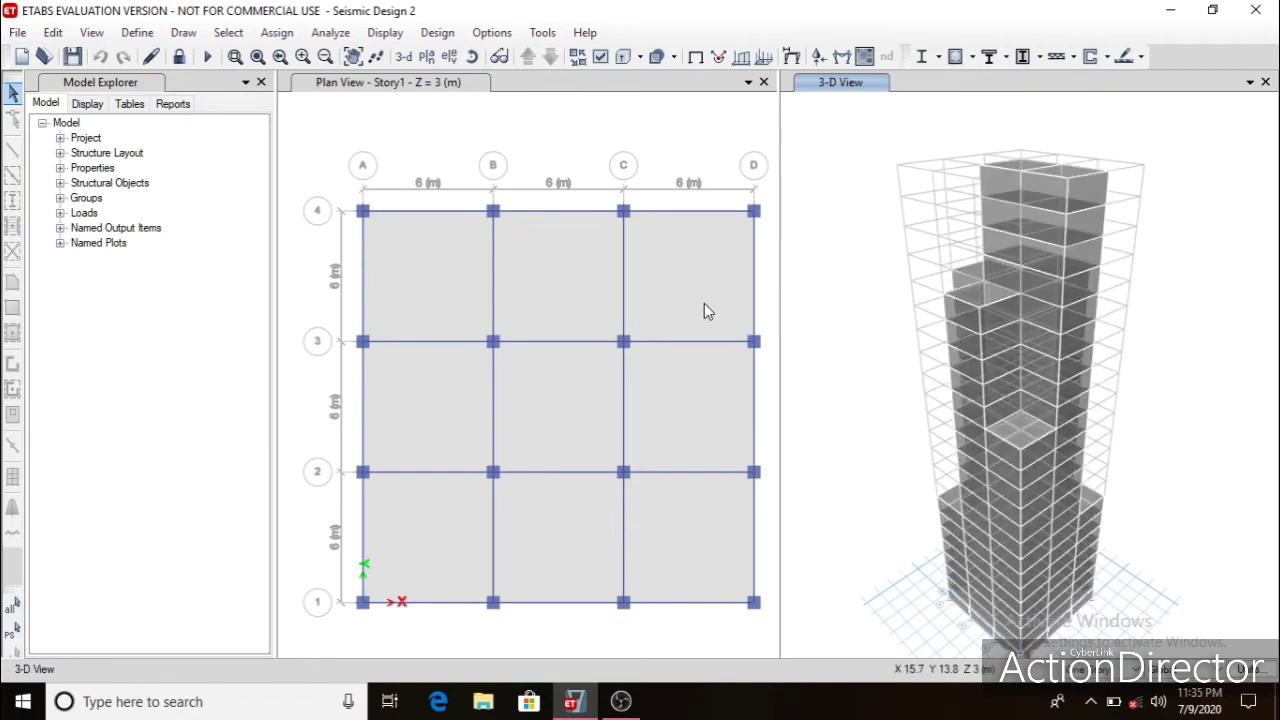
Start a new response spectrum function of type IS 1893:2016.
left_click(137, 32)
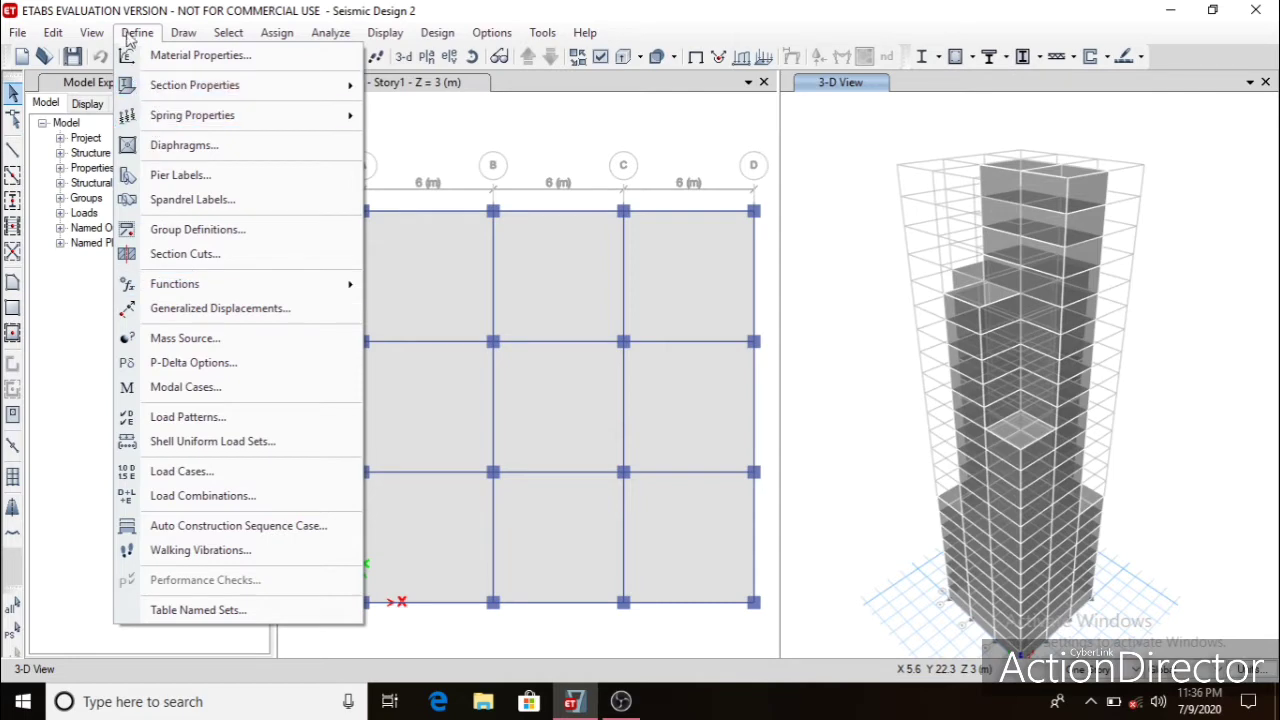
mouse_move(183, 288)
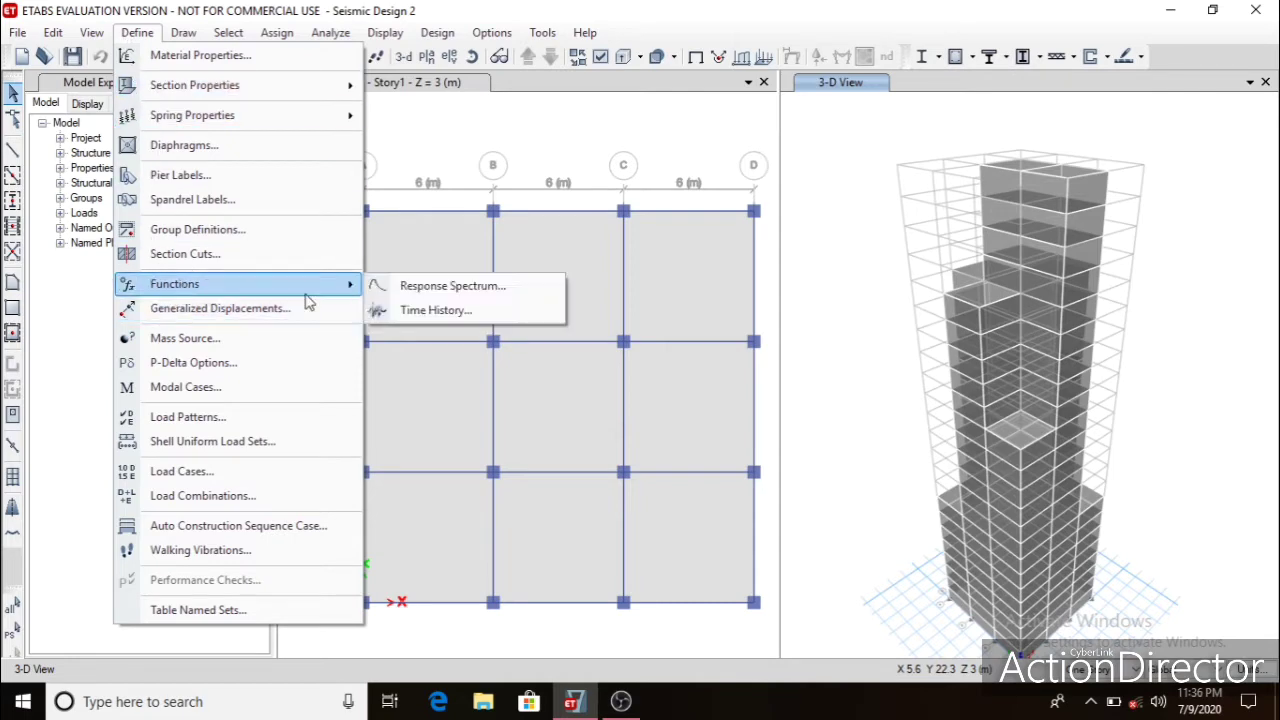
left_click(490, 290)
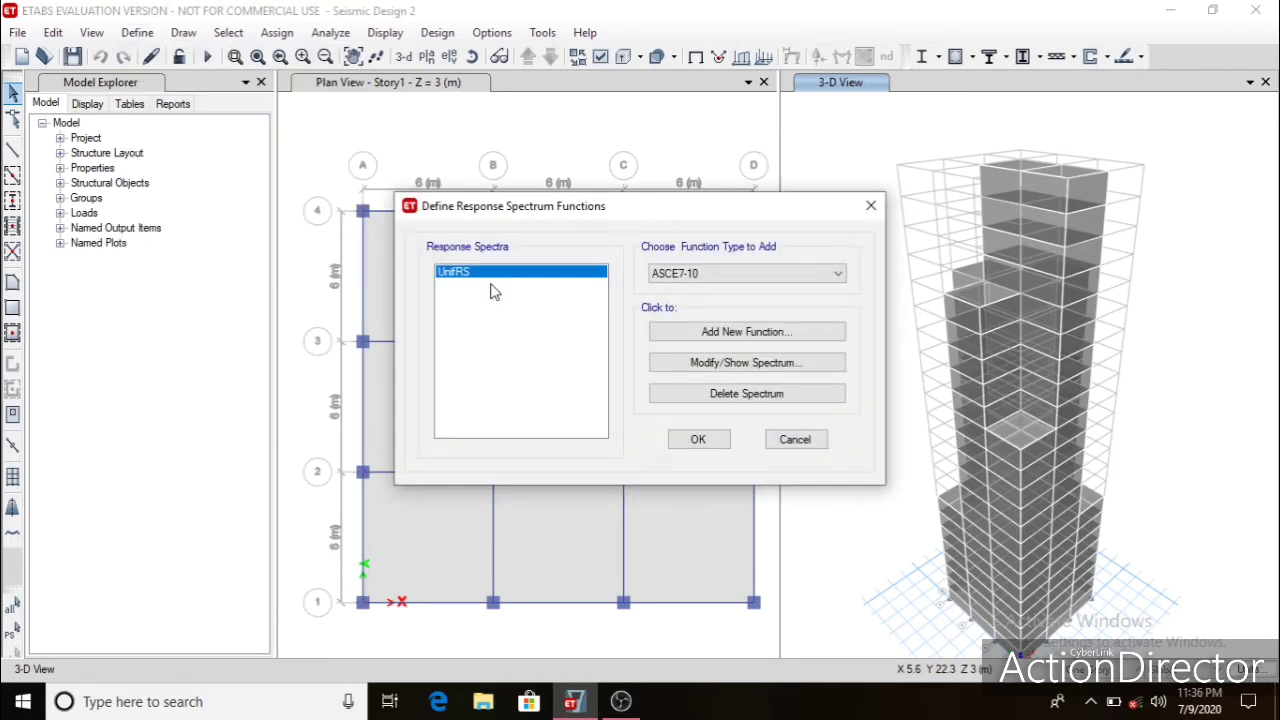
left_click(670, 273)
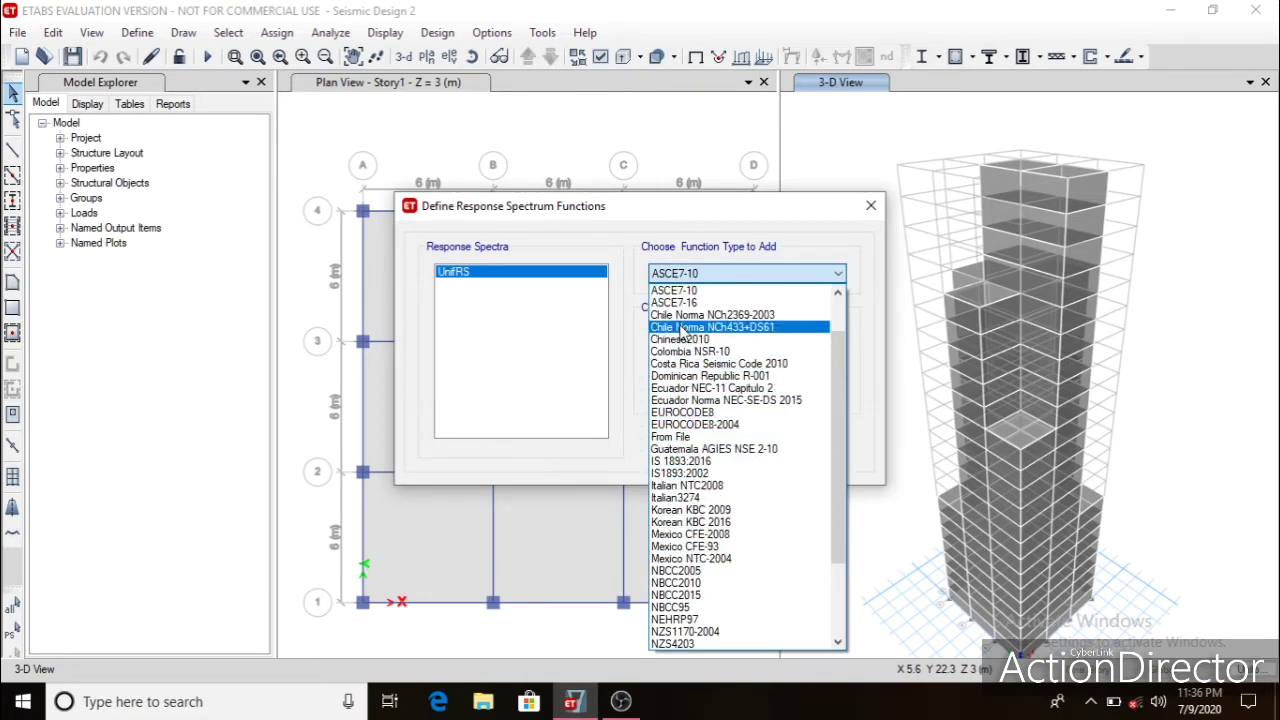
left_click(715, 462)
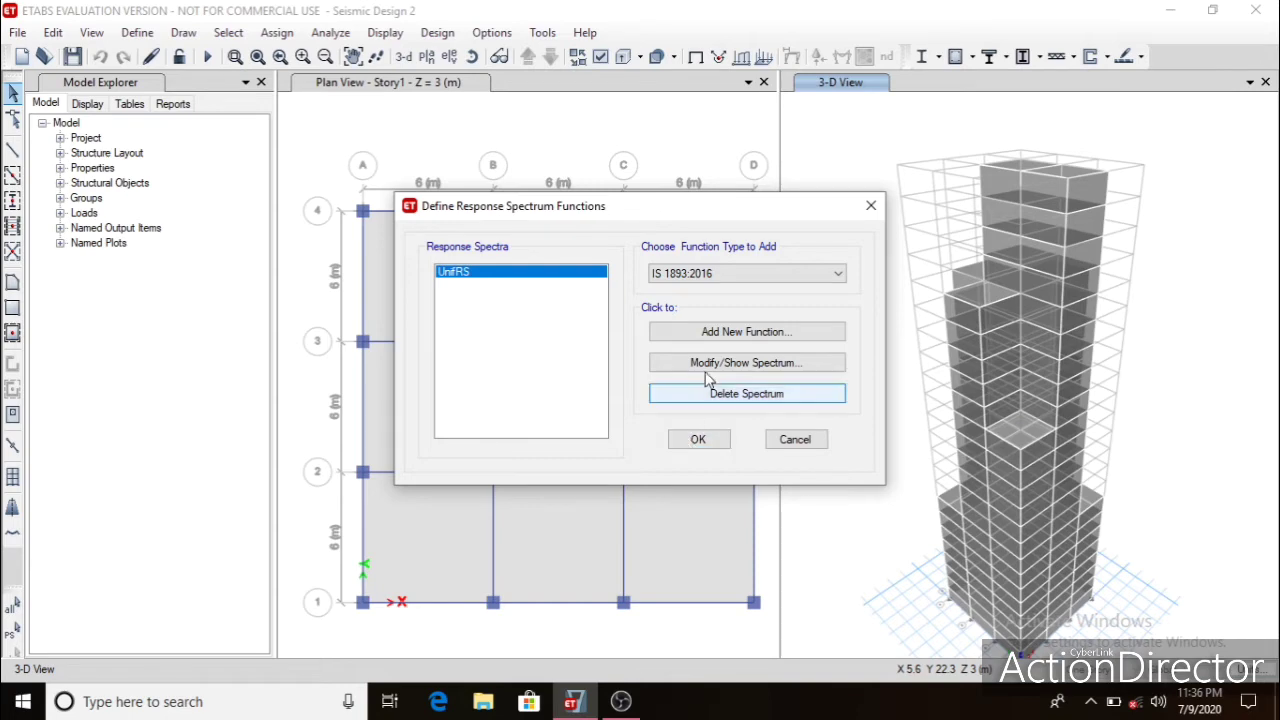
left_click(727, 331)
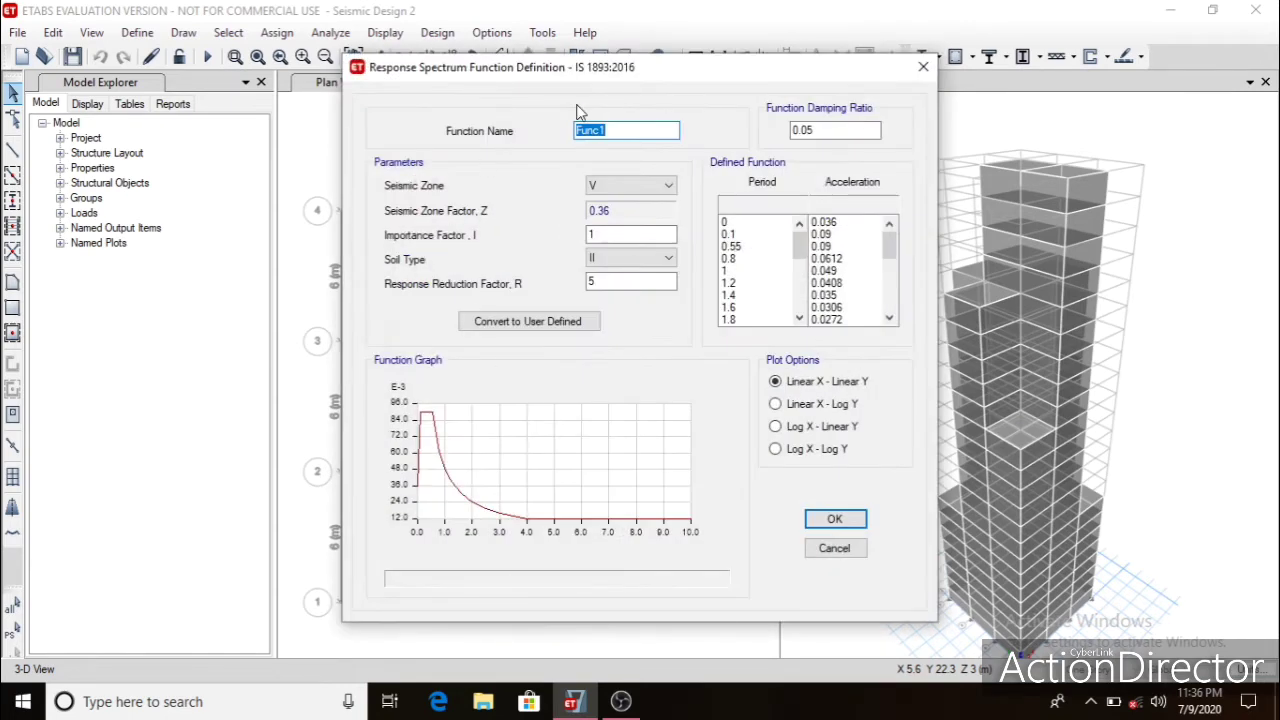
Name the function Response Spectrum, set seismic zone II and response reduction factor 3, and accept the definition.
type("Response Spectrum")
left_click(665, 186)
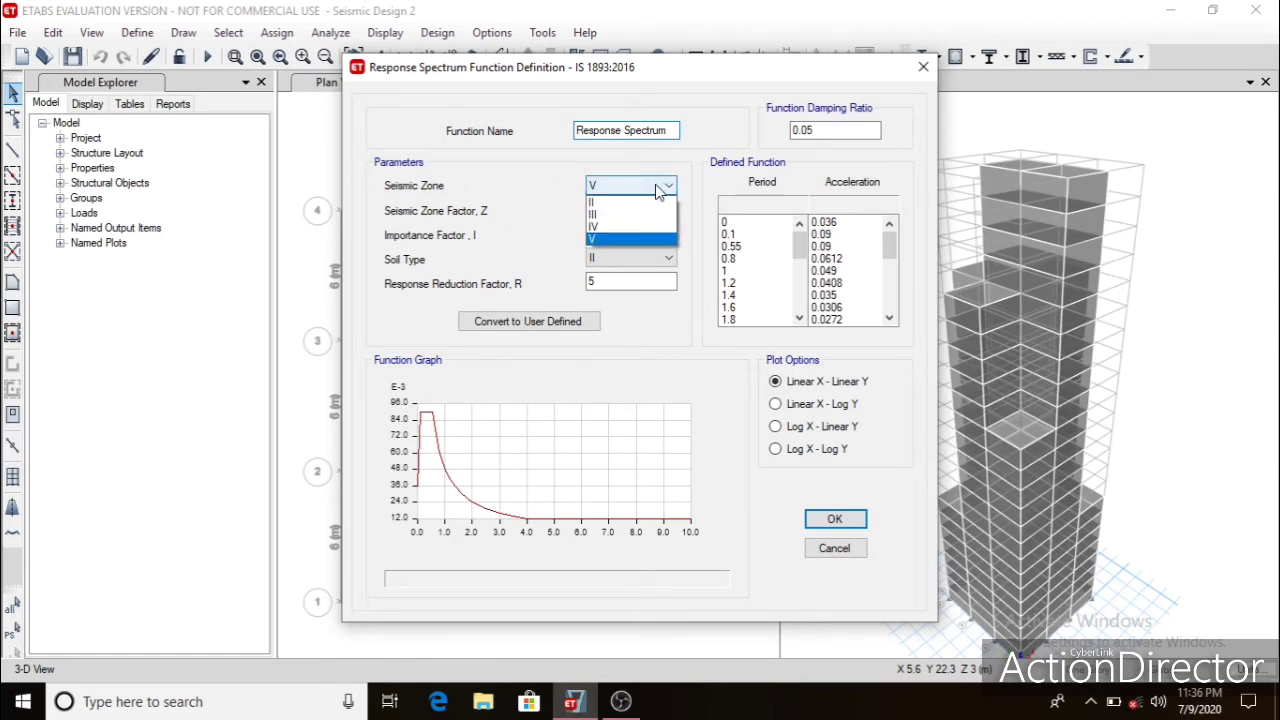
left_click(610, 202)
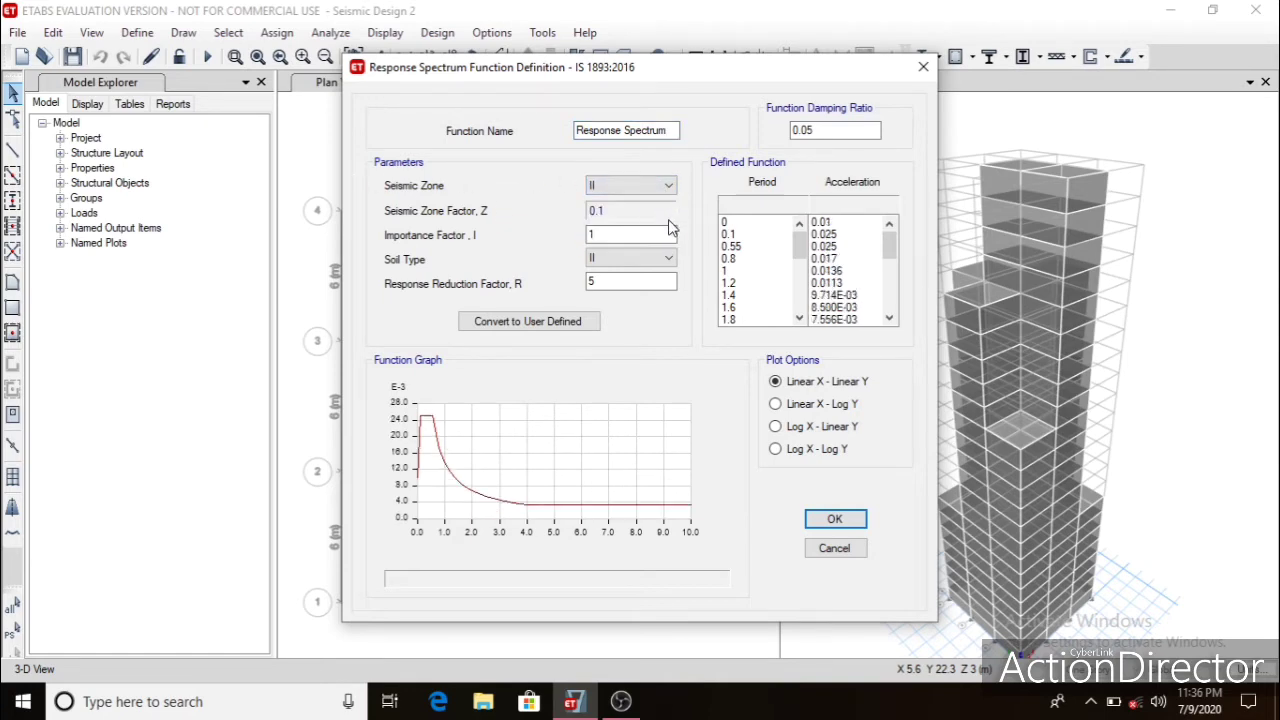
left_click(624, 285)
type("3")
left_click(843, 520)
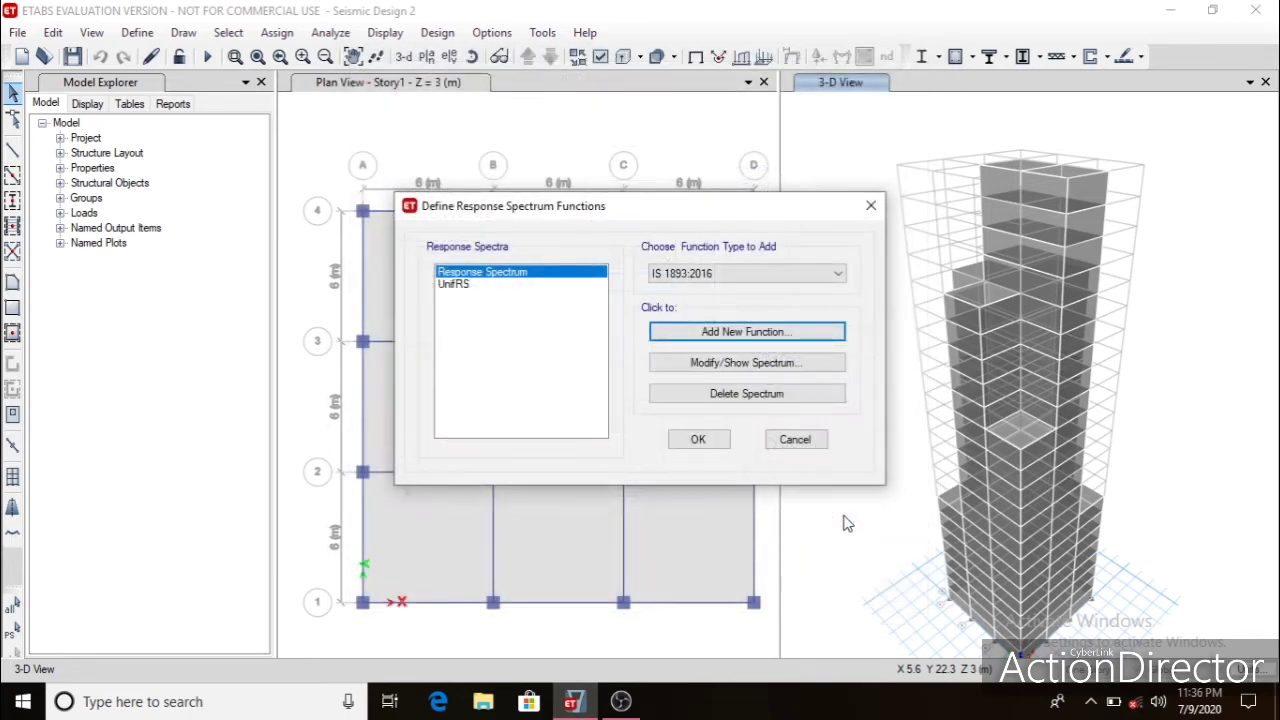
left_click(698, 441)
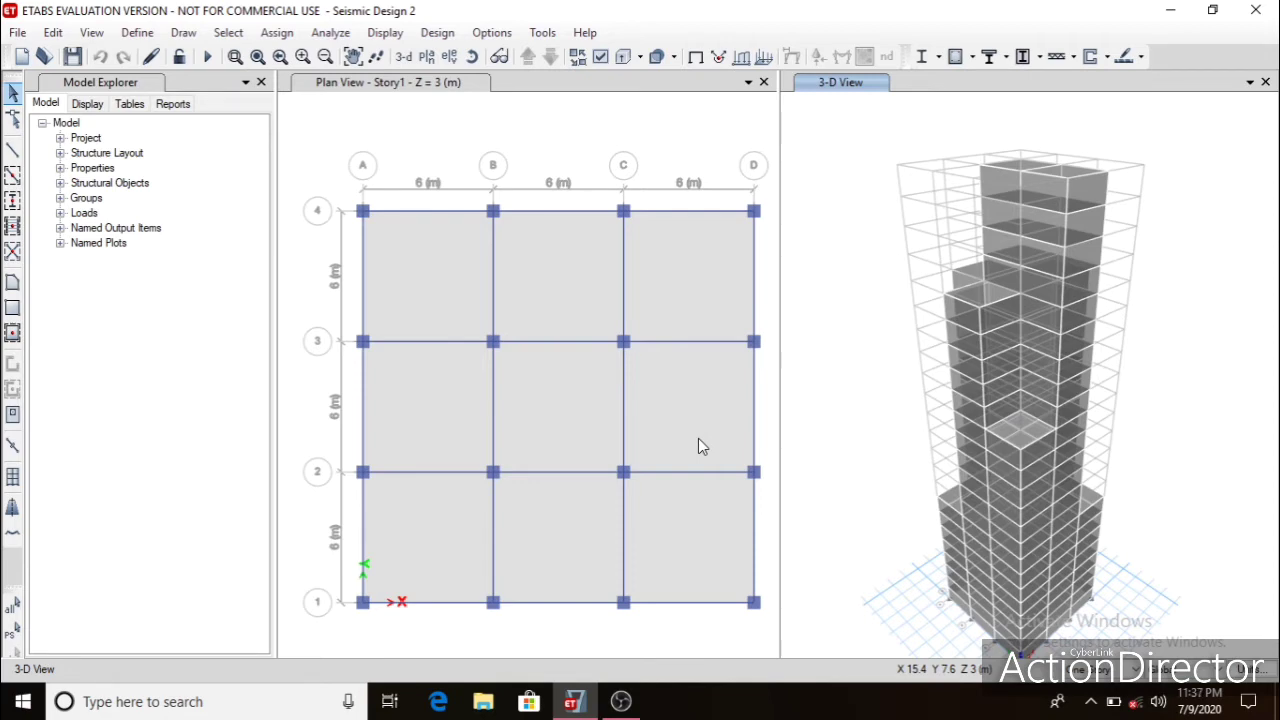
Review the display units for stiffness, time-related, mass and weight, and modal items, keeping them as they are.
left_click(1262, 672)
left_click(1262, 672)
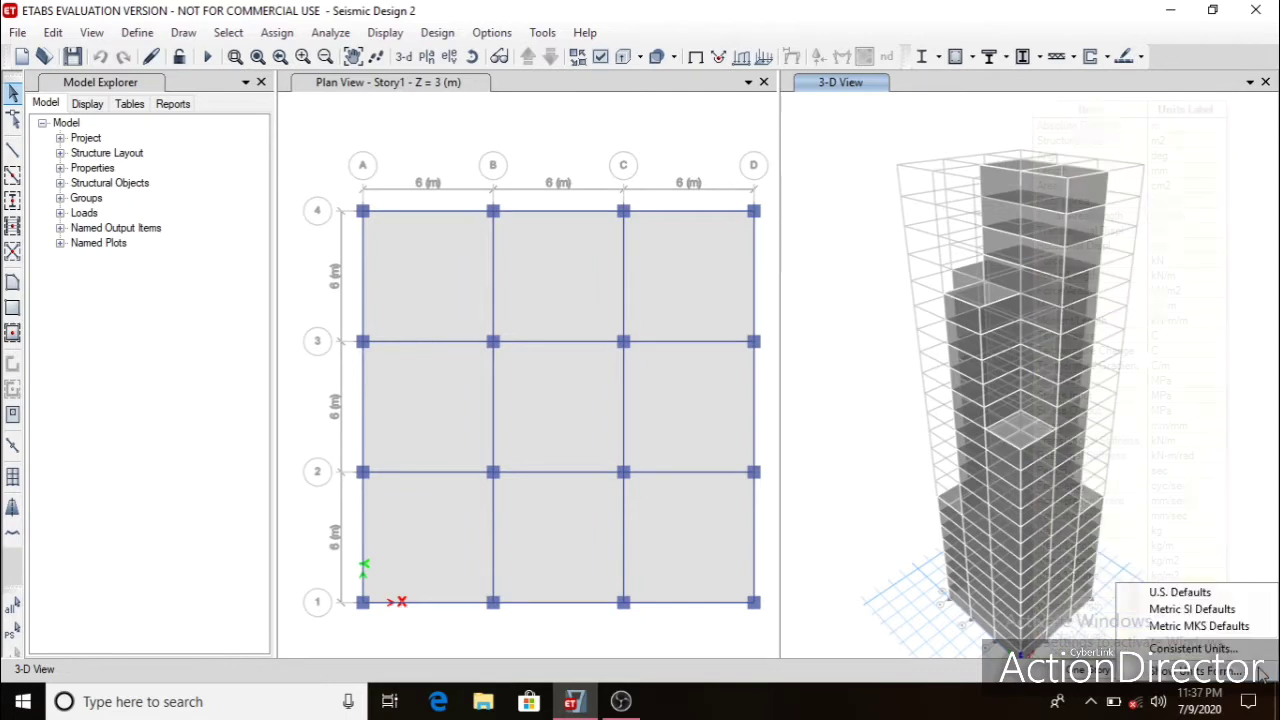
left_click(1195, 670)
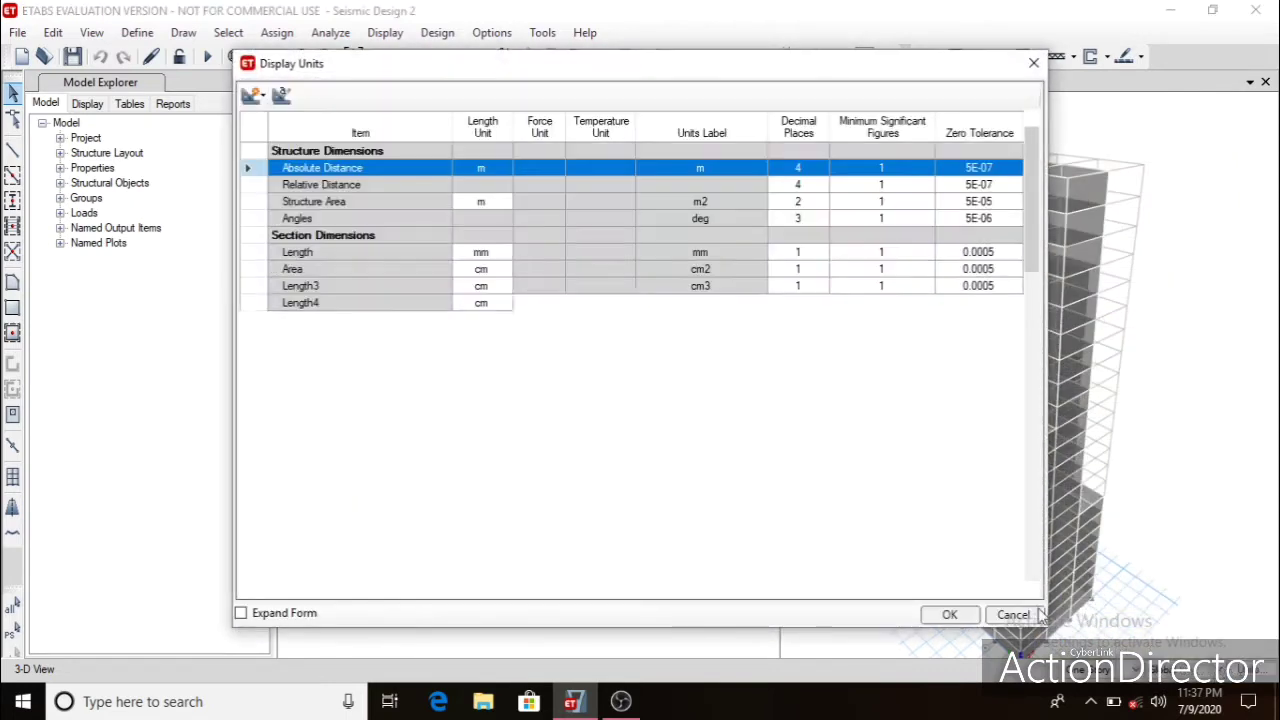
scroll(391, 424, "down", 1)
scroll(391, 424, "down", 10)
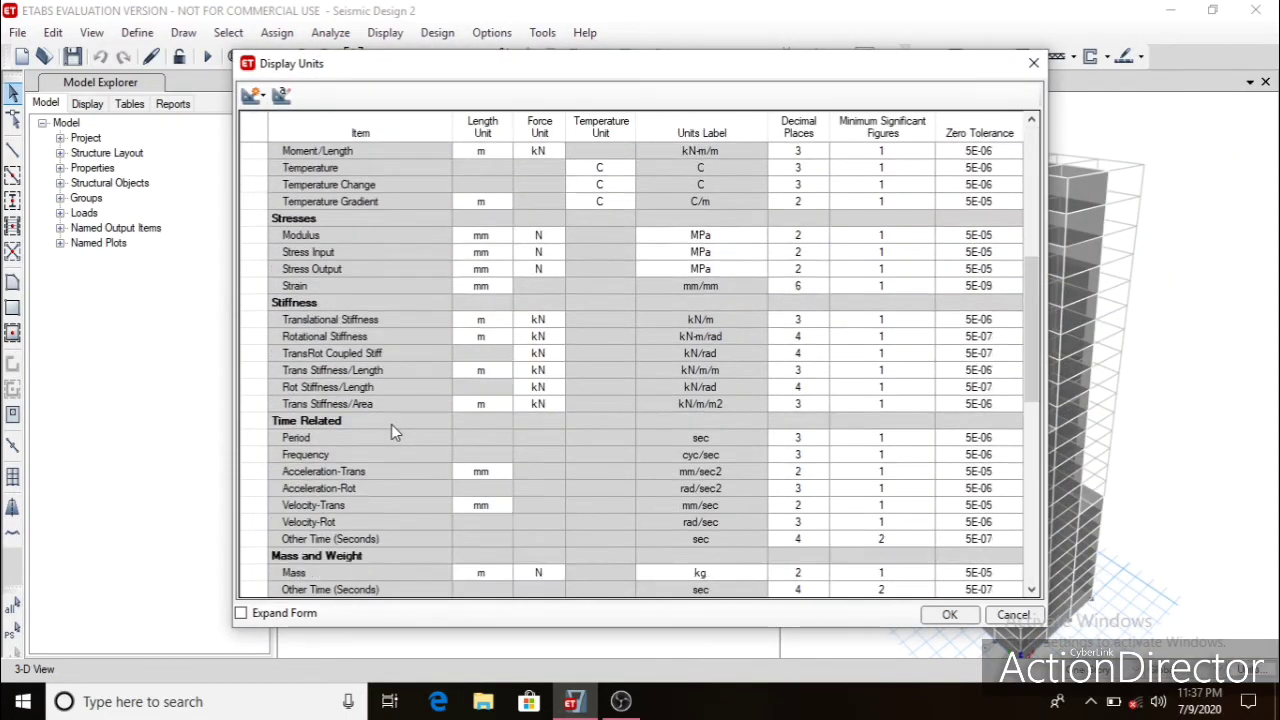
scroll(391, 424, "down", 5)
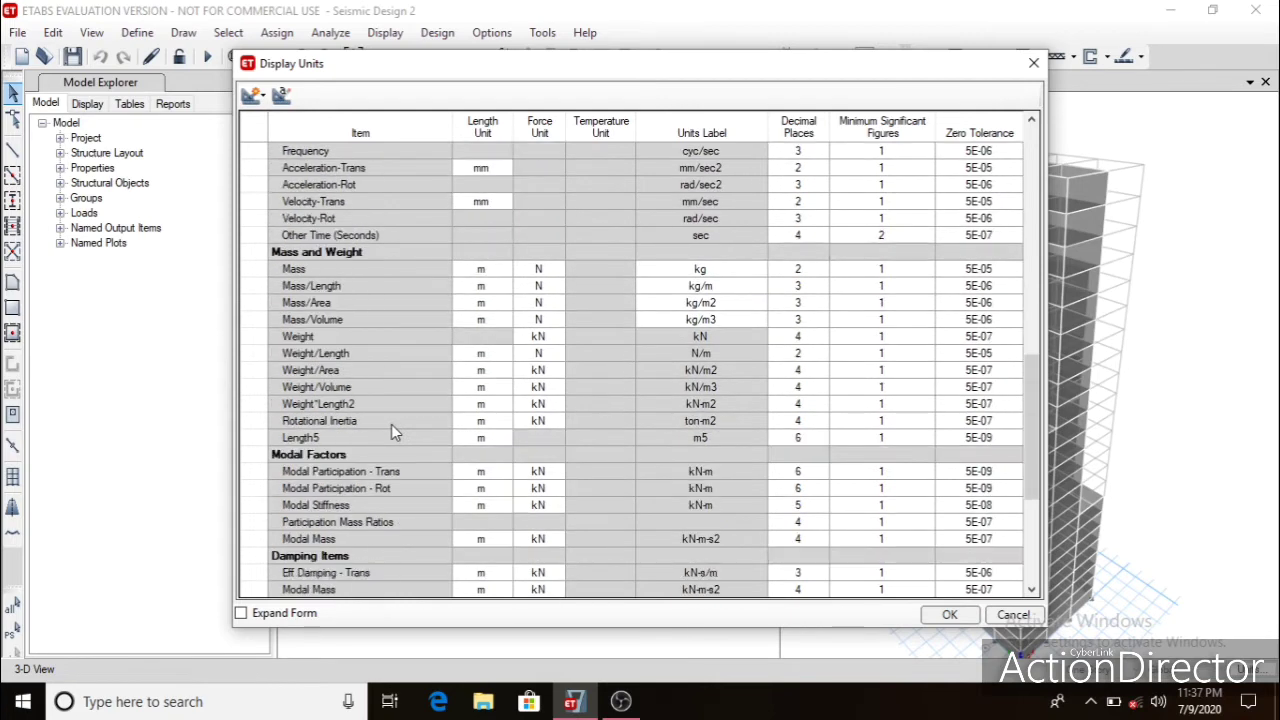
scroll(391, 424, "up", 4)
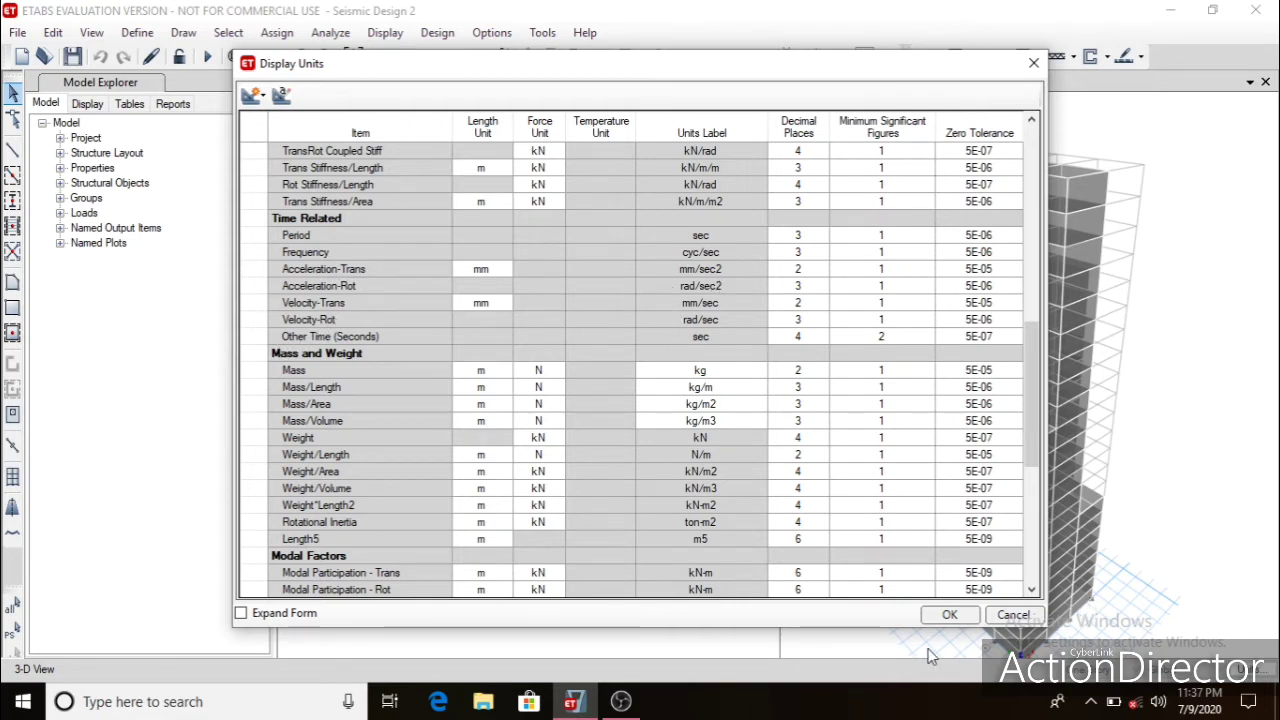
left_click(951, 616)
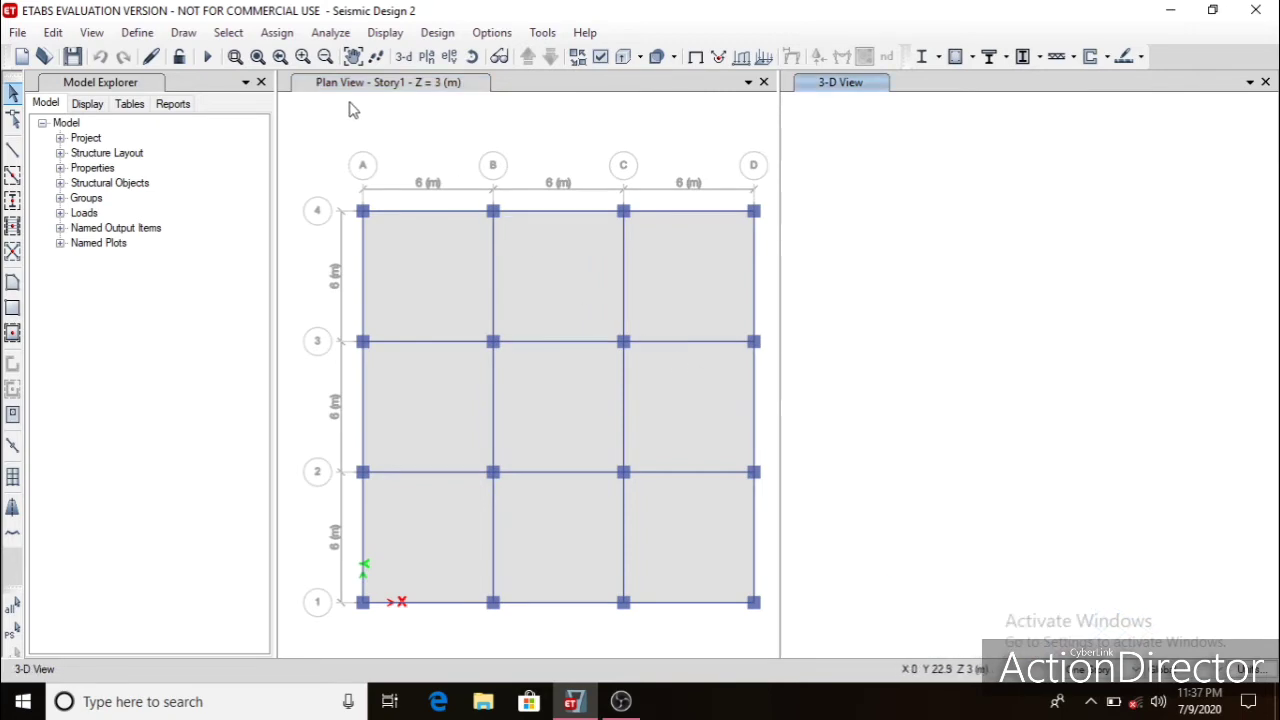
Add a new load case named Response spectrum and set its load case type to Response Spectrum.
left_click(137, 33)
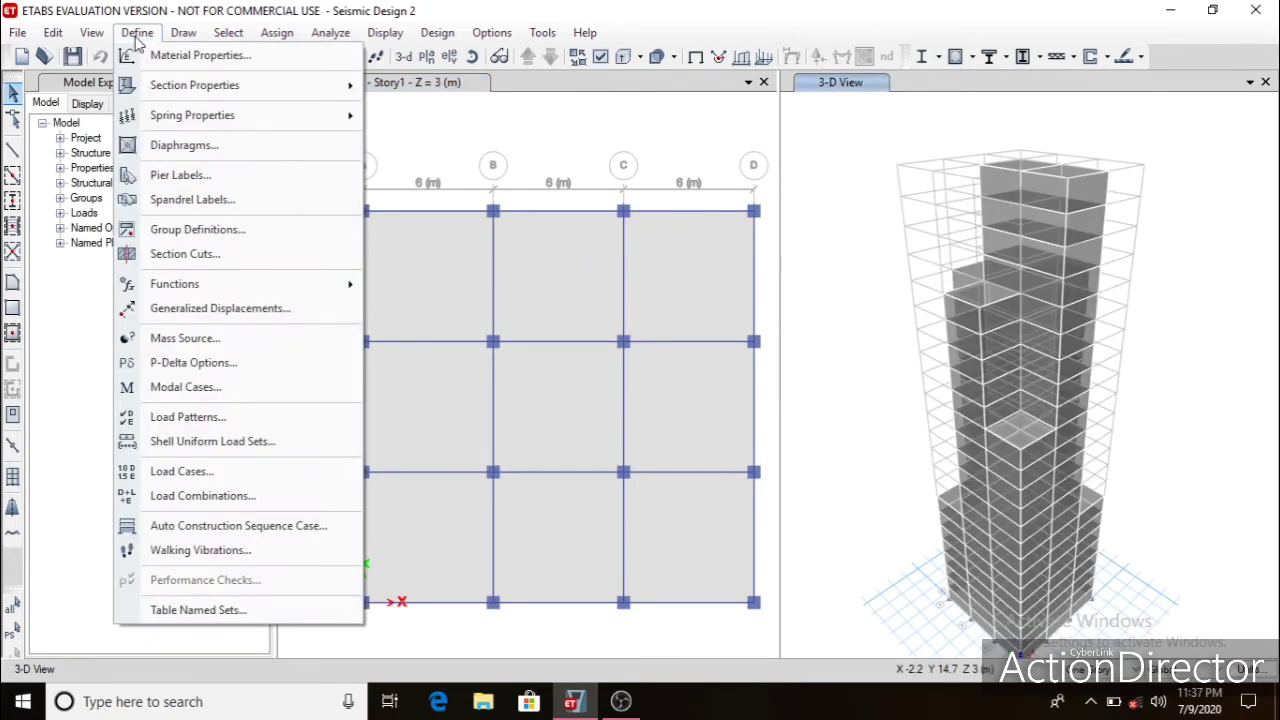
left_click(188, 471)
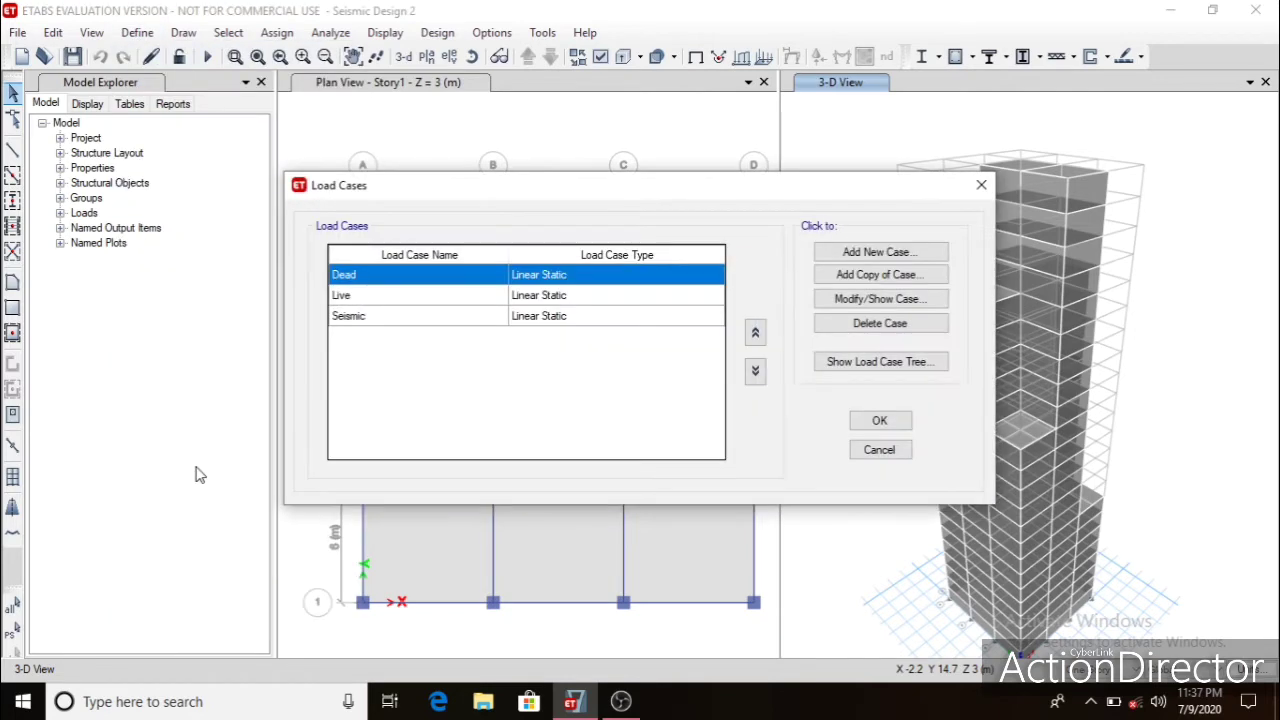
left_click(880, 253)
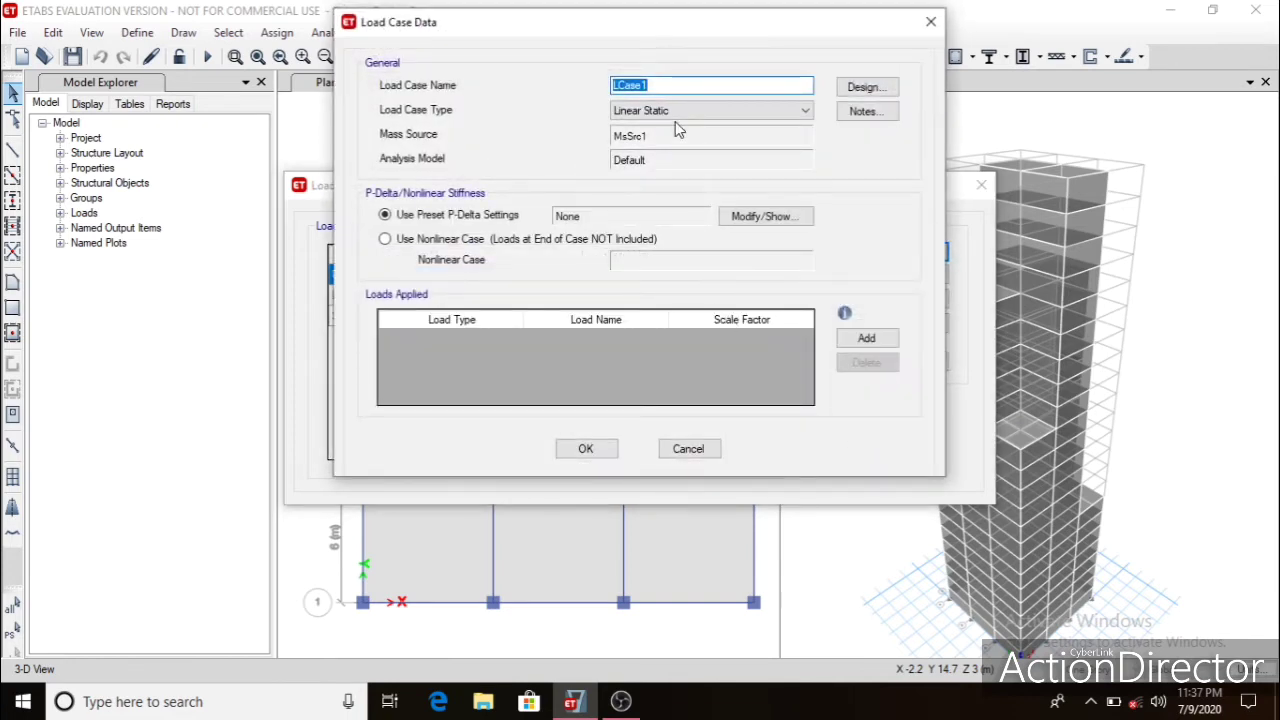
type("REspo")
key("BackSpace")
key("BackSpace")
type("ponse spectr")
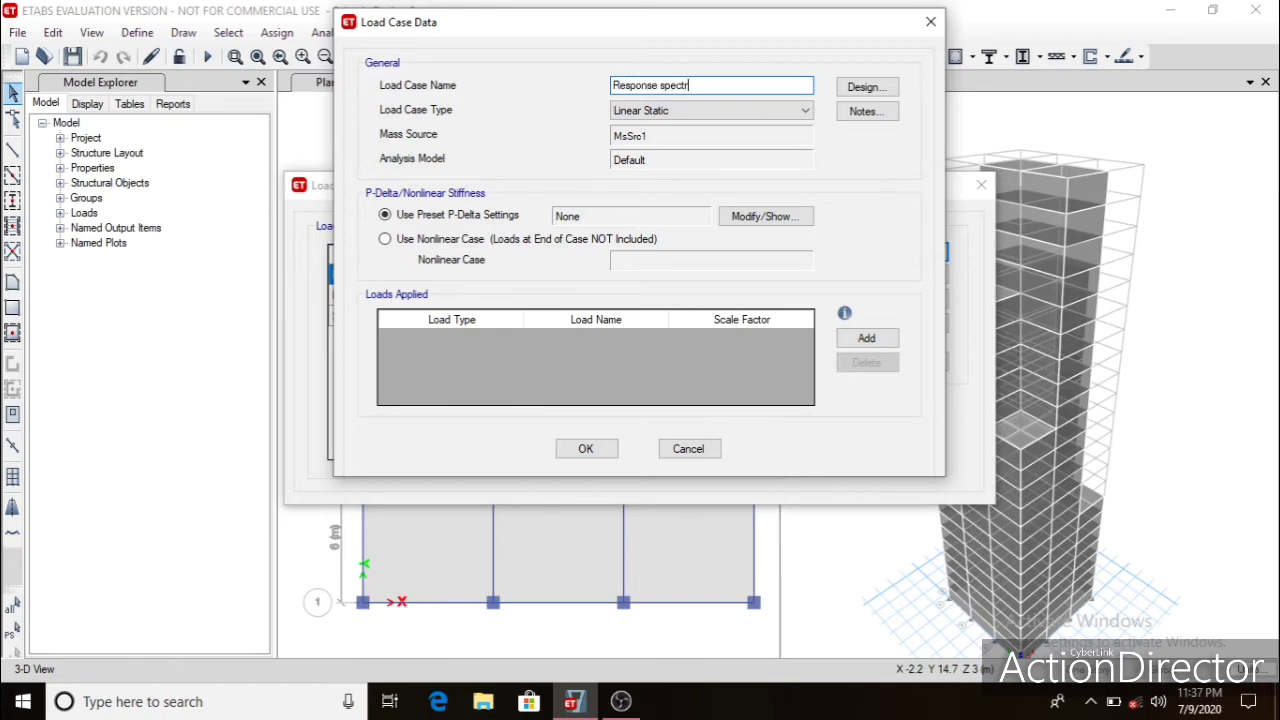
type("um")
left_click(663, 112)
left_click(687, 166)
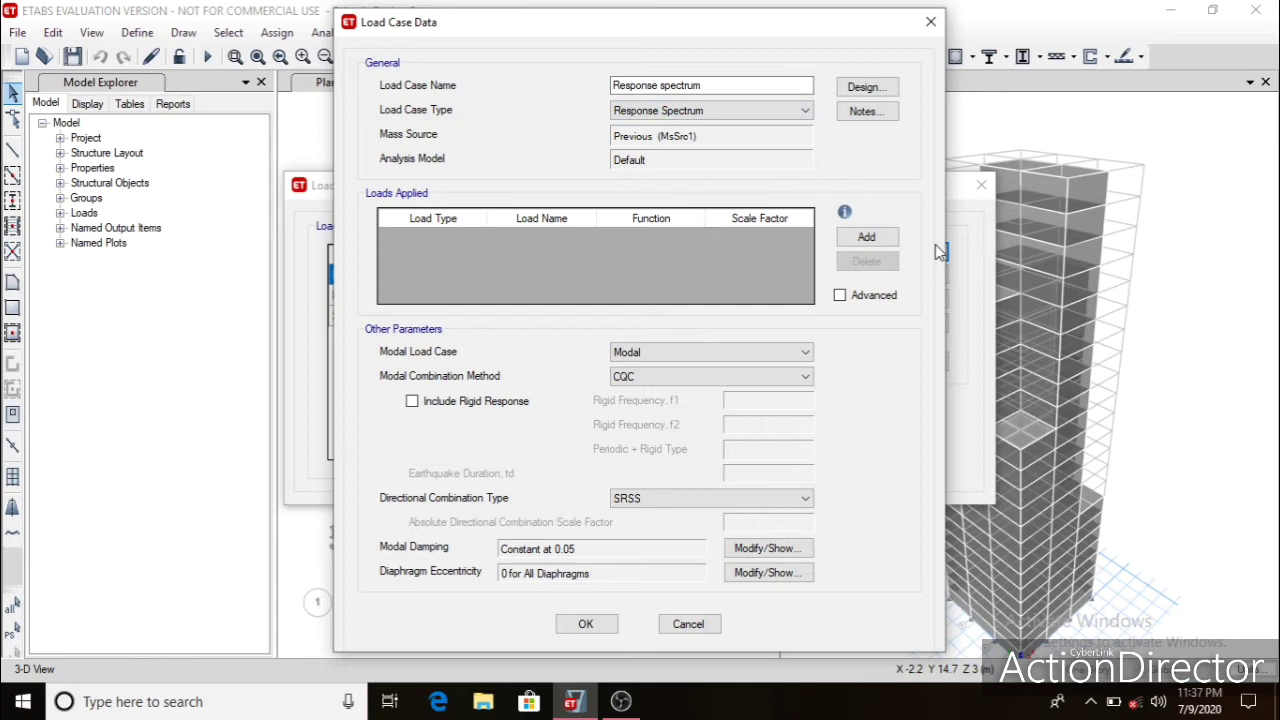
Add a U1 acceleration load to the case using the Response Spectrum function with a scale factor of 1633.5.
left_click(875, 239)
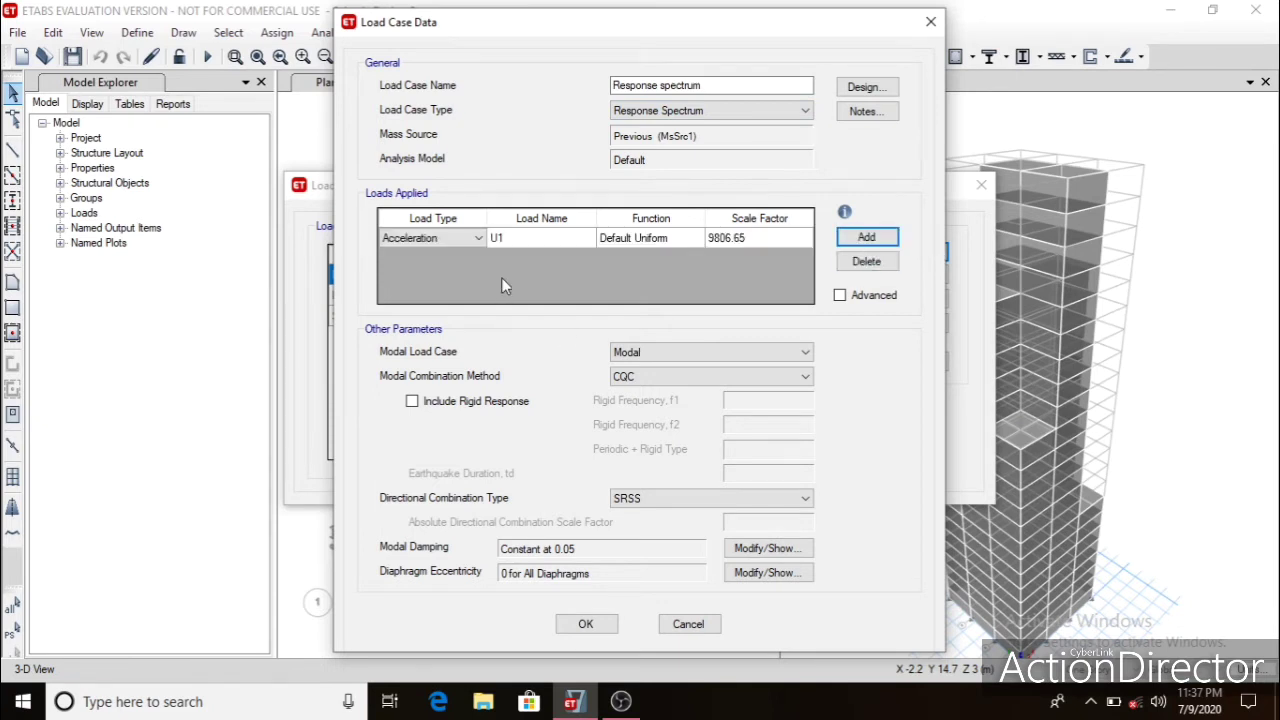
left_click(662, 239)
left_click(675, 237)
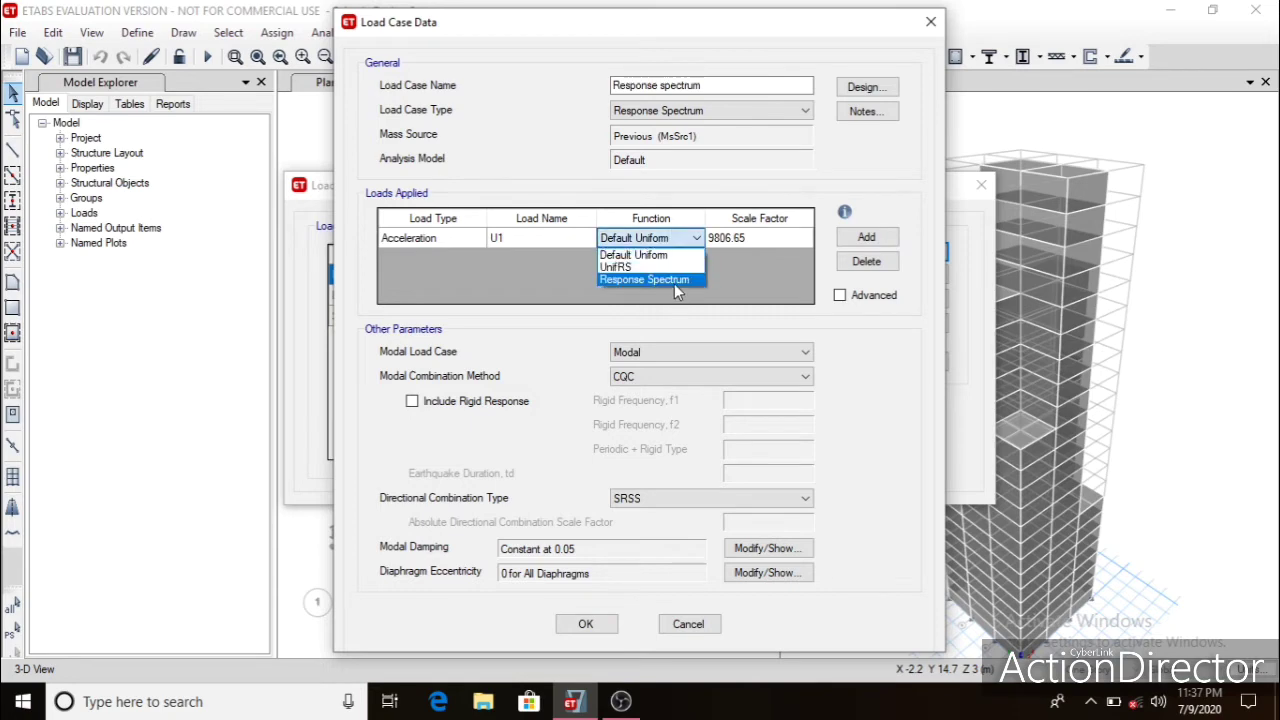
left_click(670, 271)
left_click(731, 242)
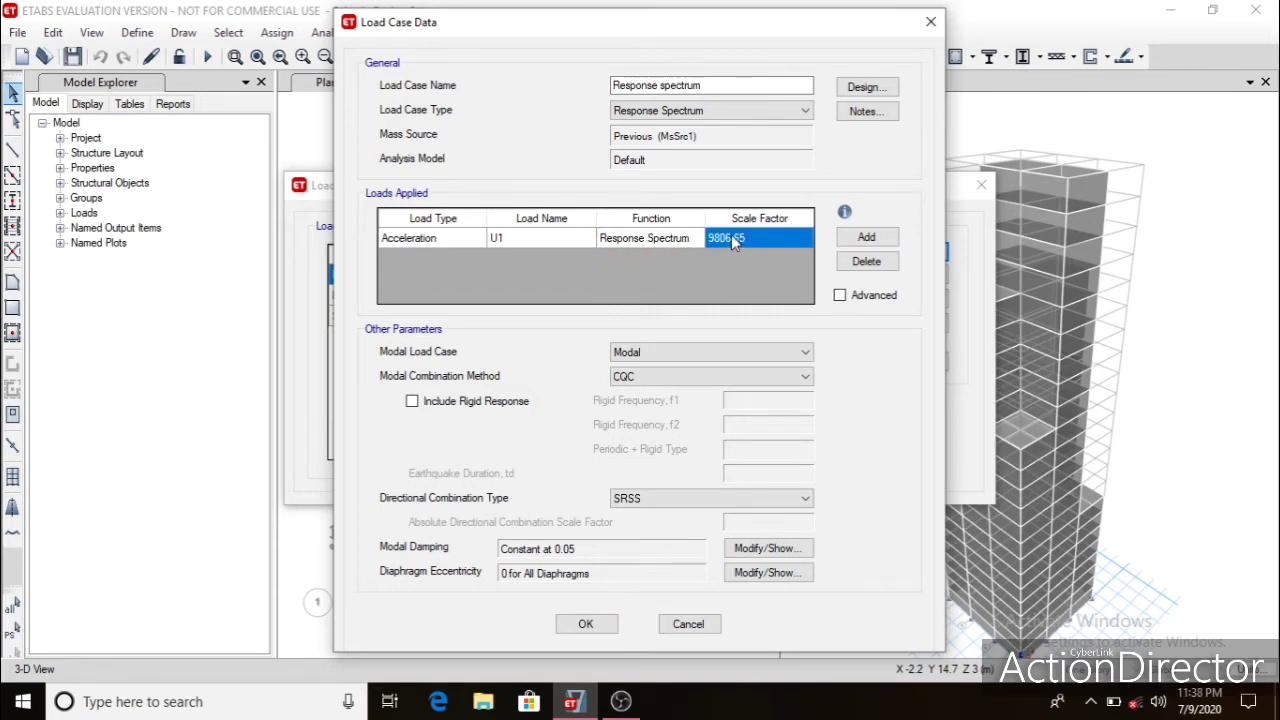
type("1633.5")
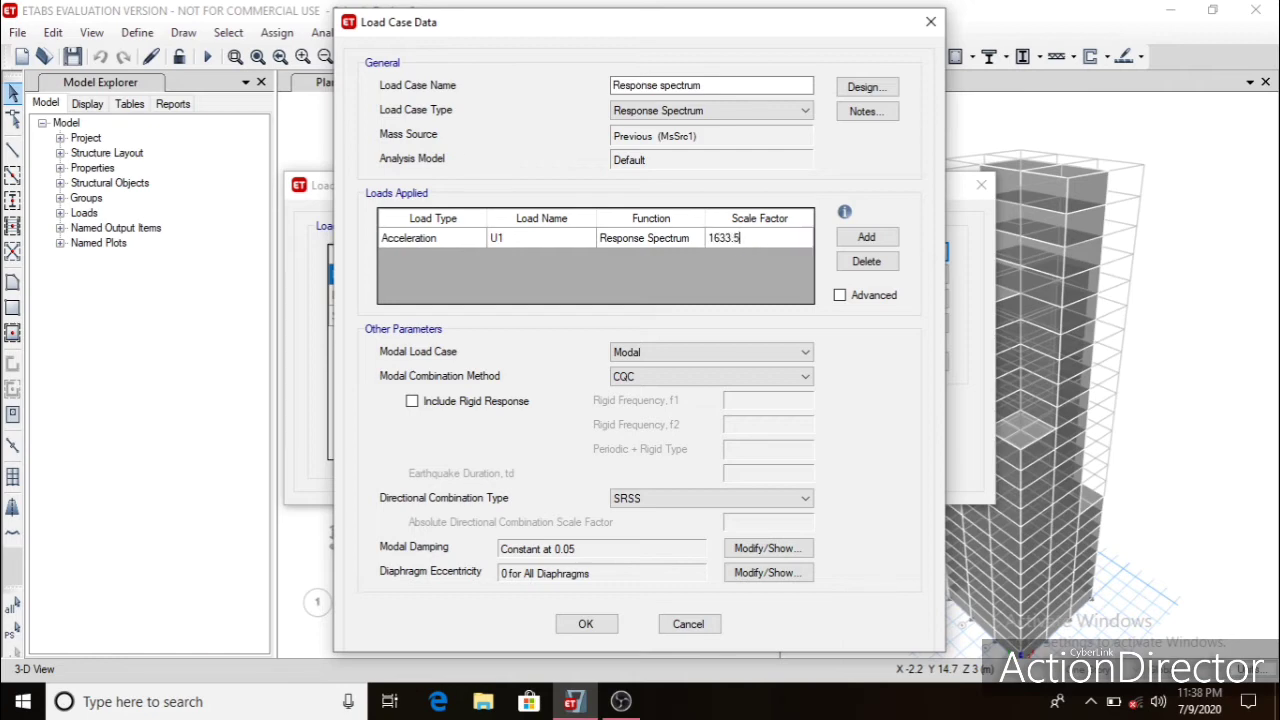
Add a U2 acceleration load using the Response Spectrum function with scale factor 1633.5, and accept the load case definitions.
left_click(867, 238)
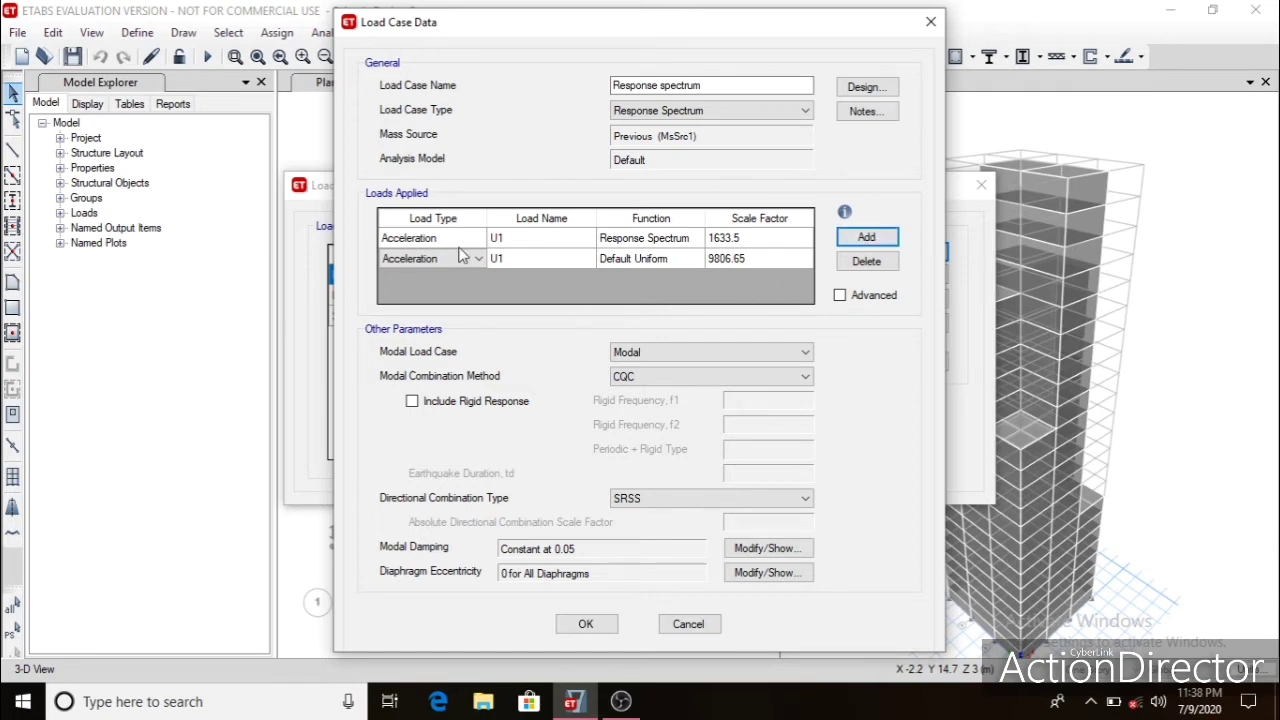
left_click(530, 258)
left_click(558, 262)
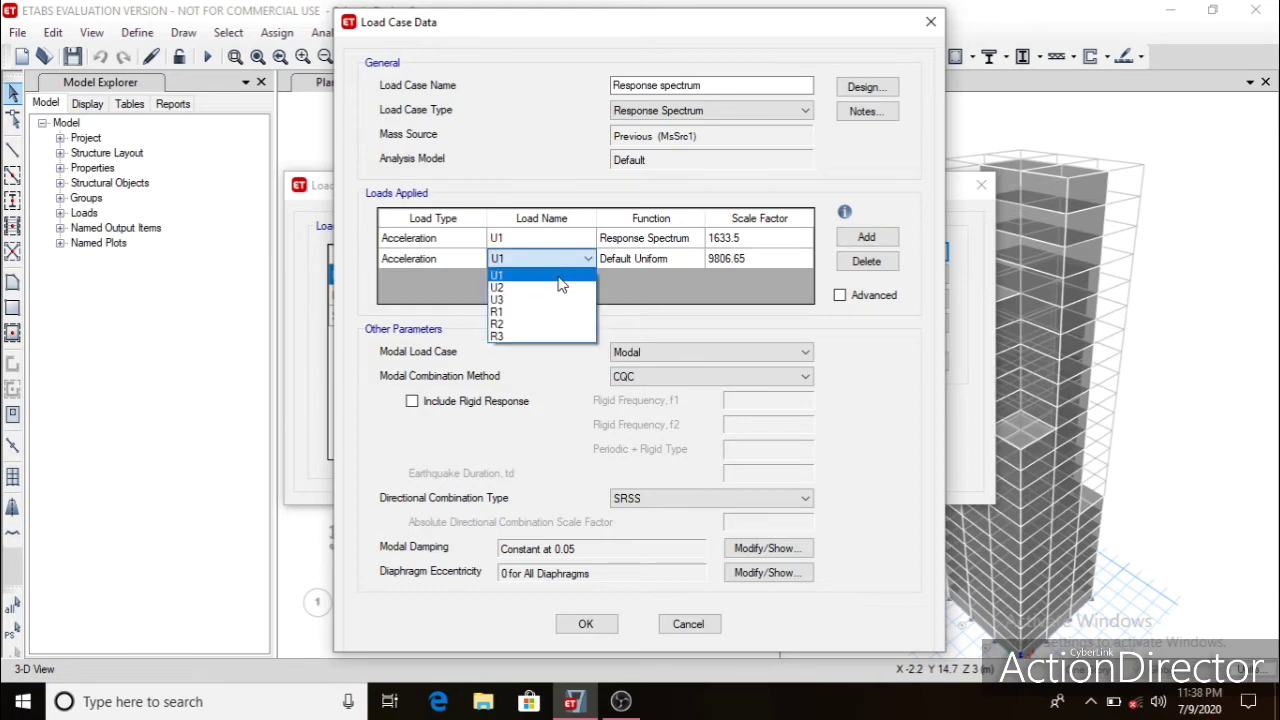
left_click(560, 287)
left_click(623, 257)
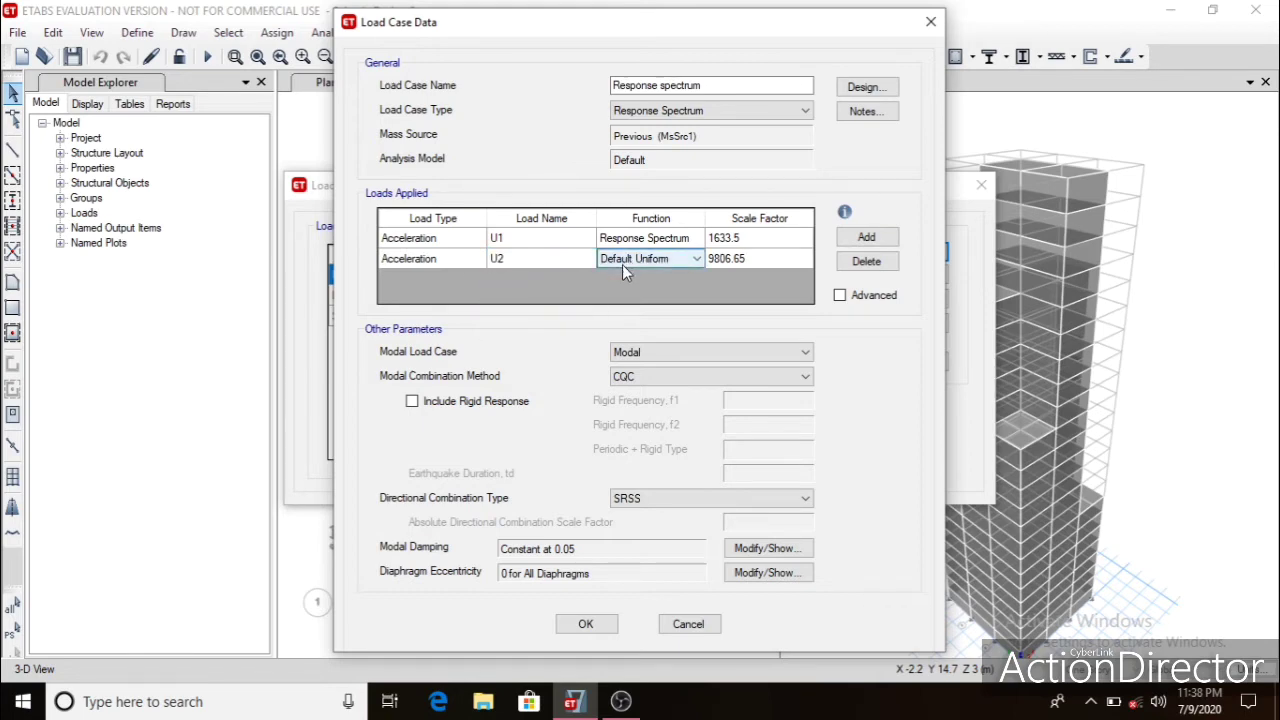
left_click(622, 262)
left_click(641, 297)
left_click(748, 259)
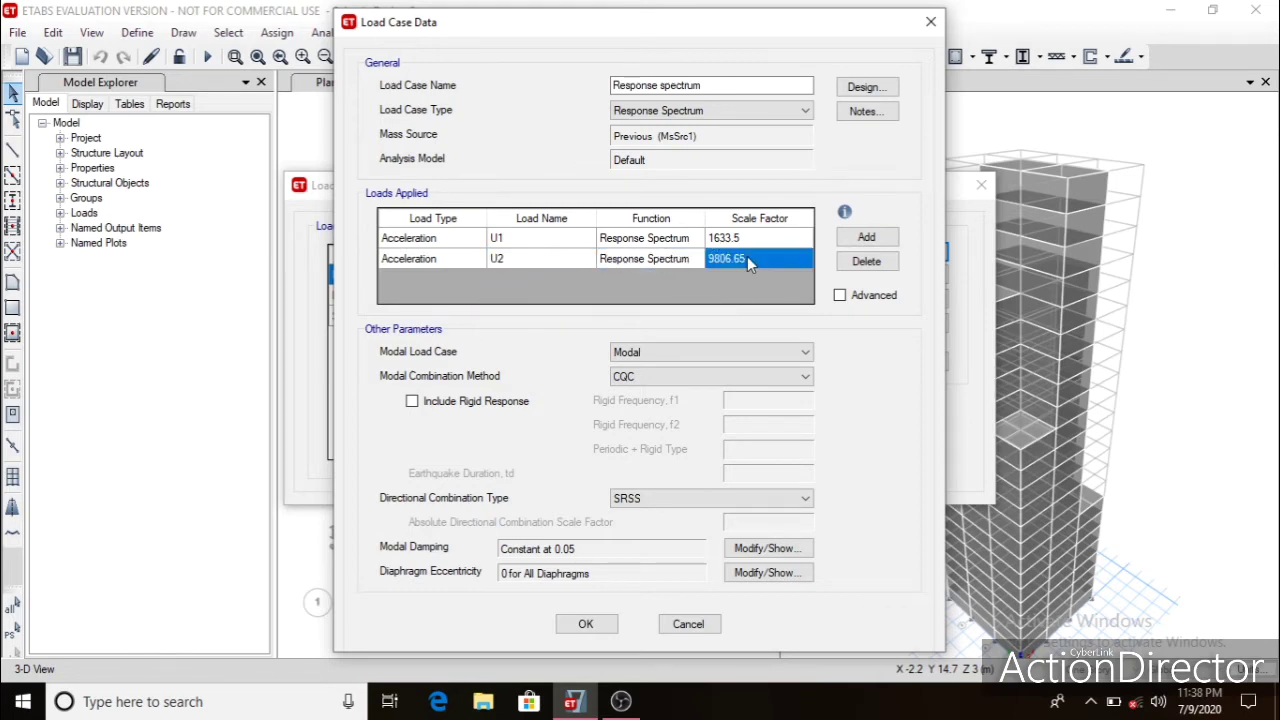
type("16")
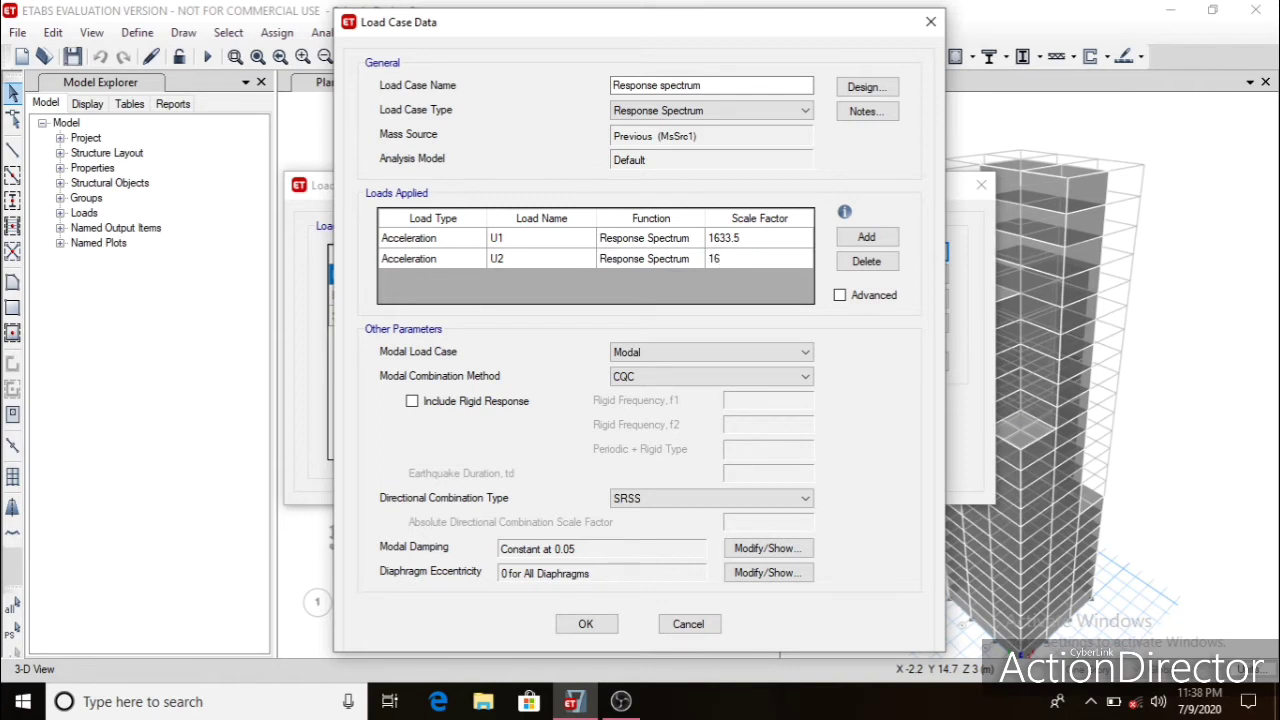
type("33.5")
left_click(589, 627)
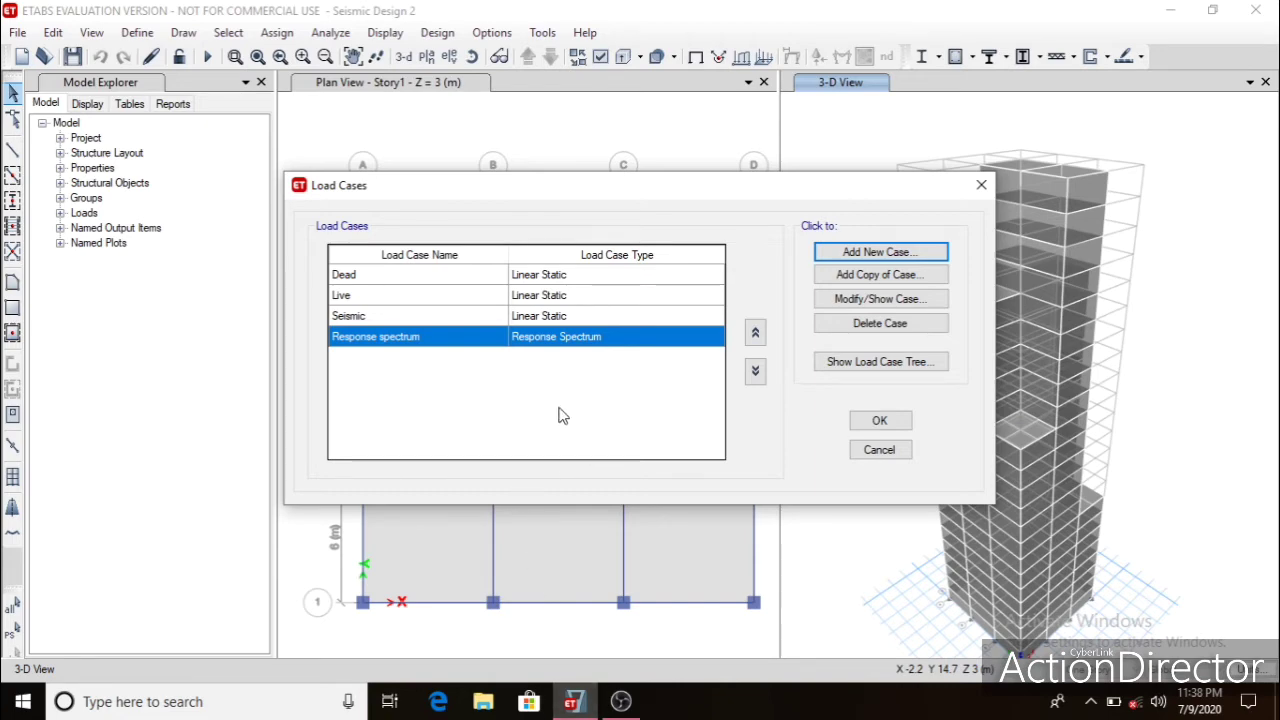
left_click(872, 424)
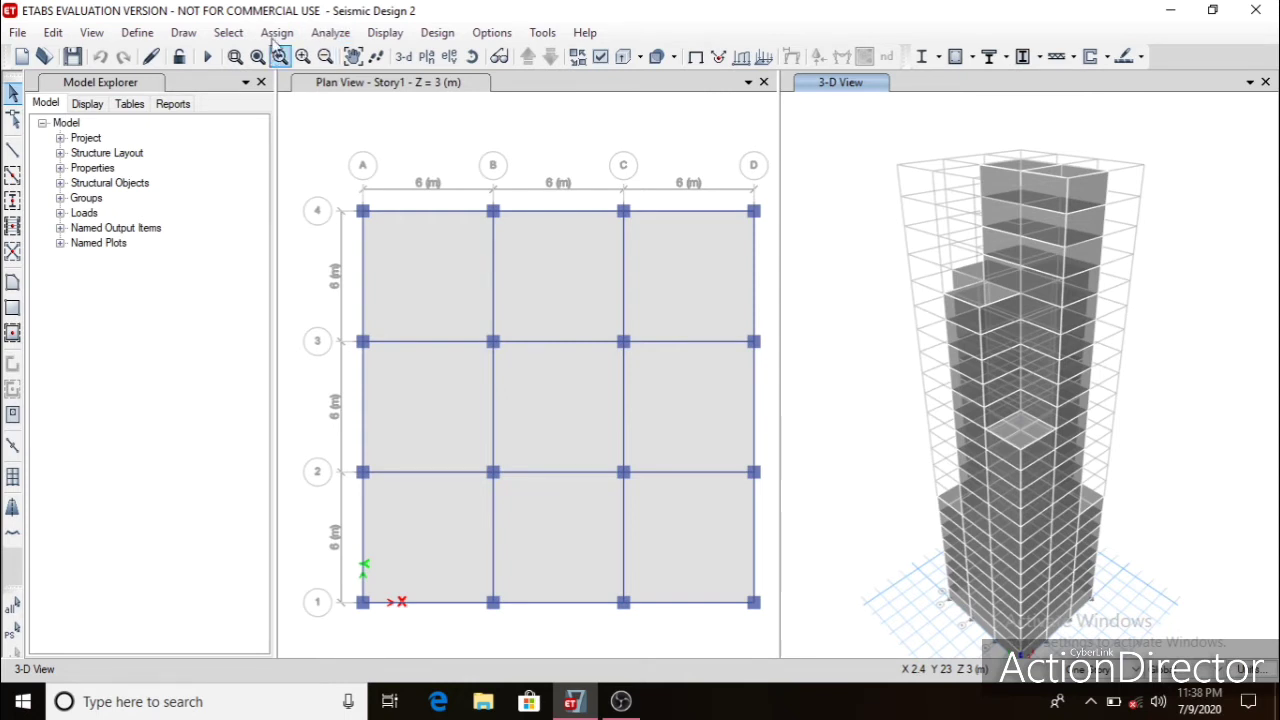
Set the Dead and Live load cases to Do Not Run and run the analysis for the remaining cases.
left_click(333, 33)
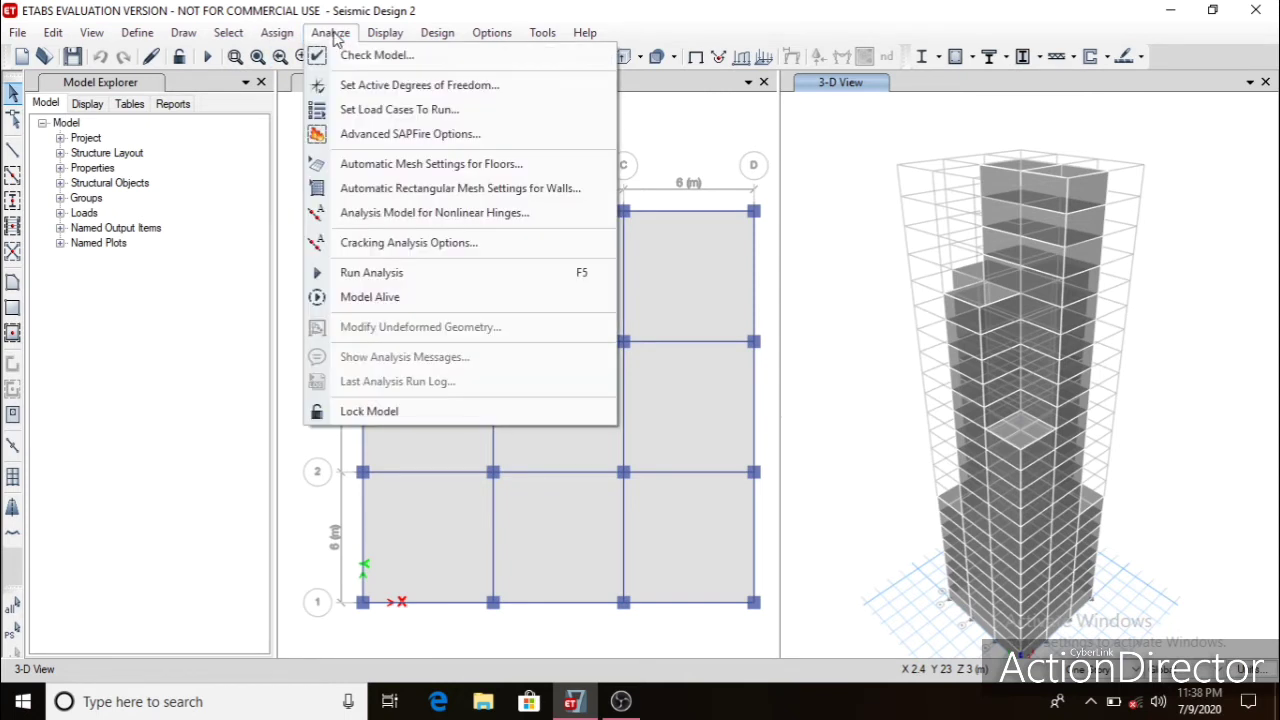
left_click(364, 113)
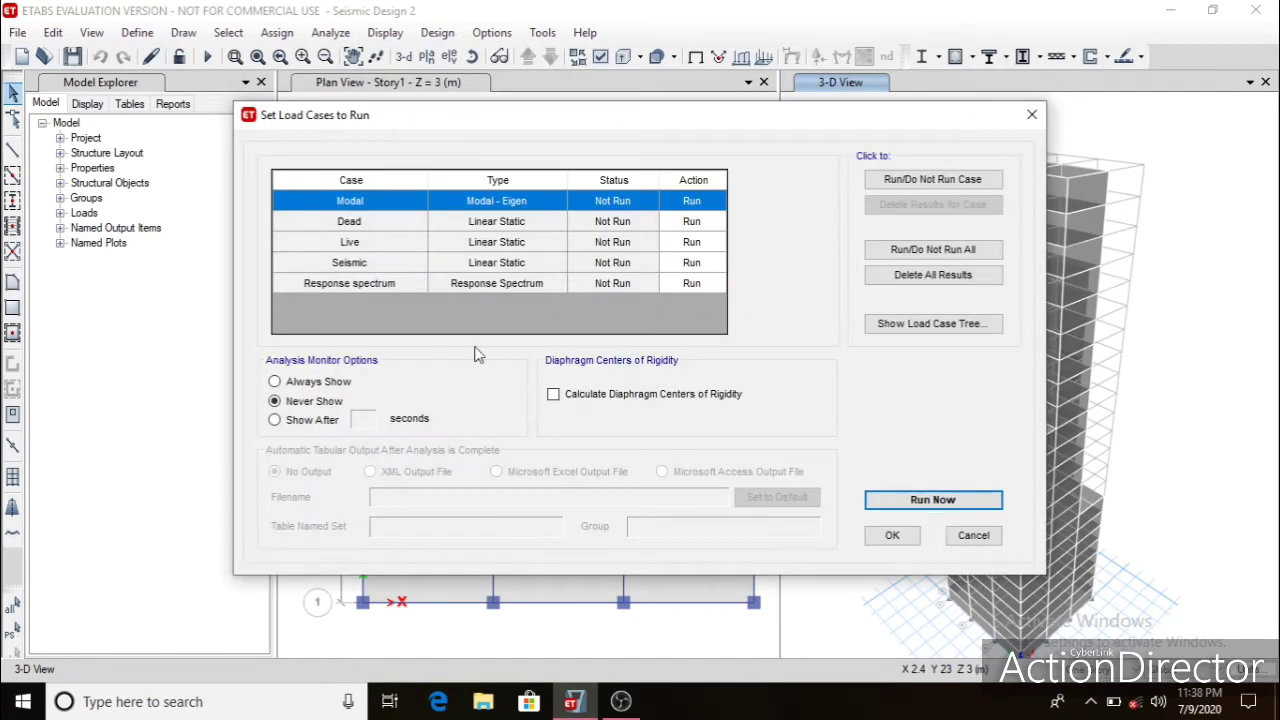
left_click(680, 222)
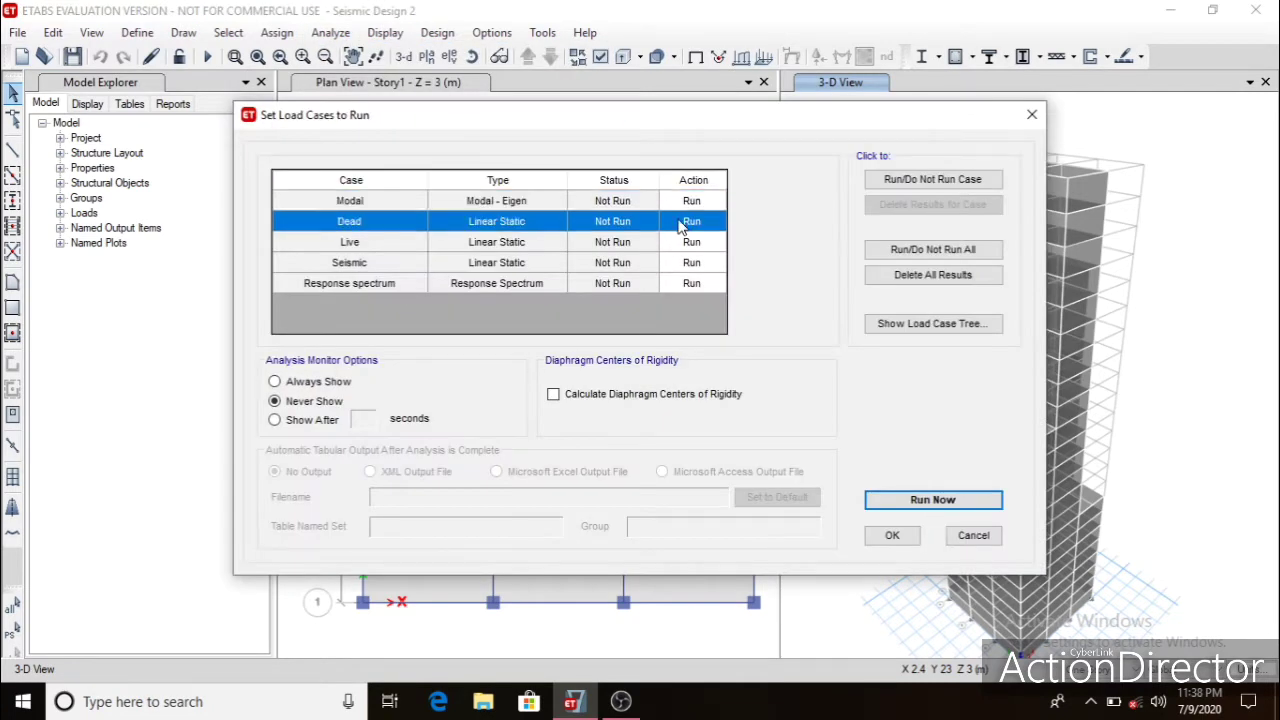
left_click(898, 182)
left_click(707, 245)
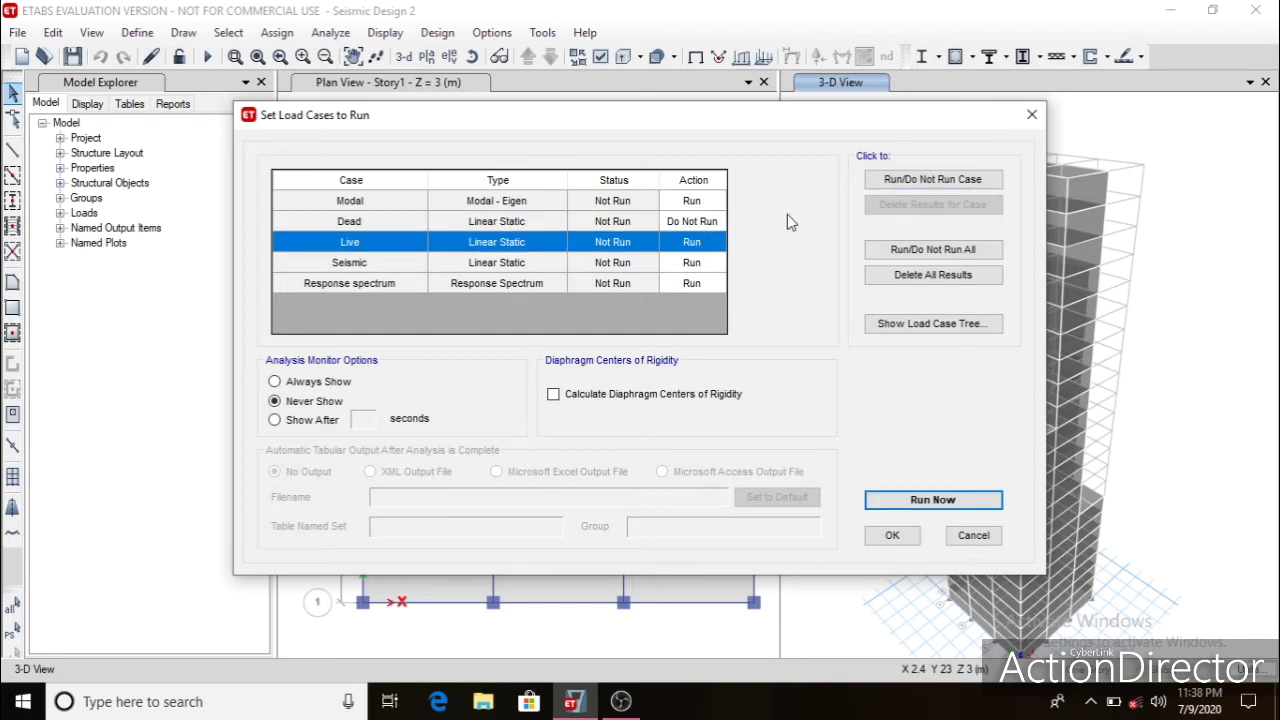
left_click(890, 186)
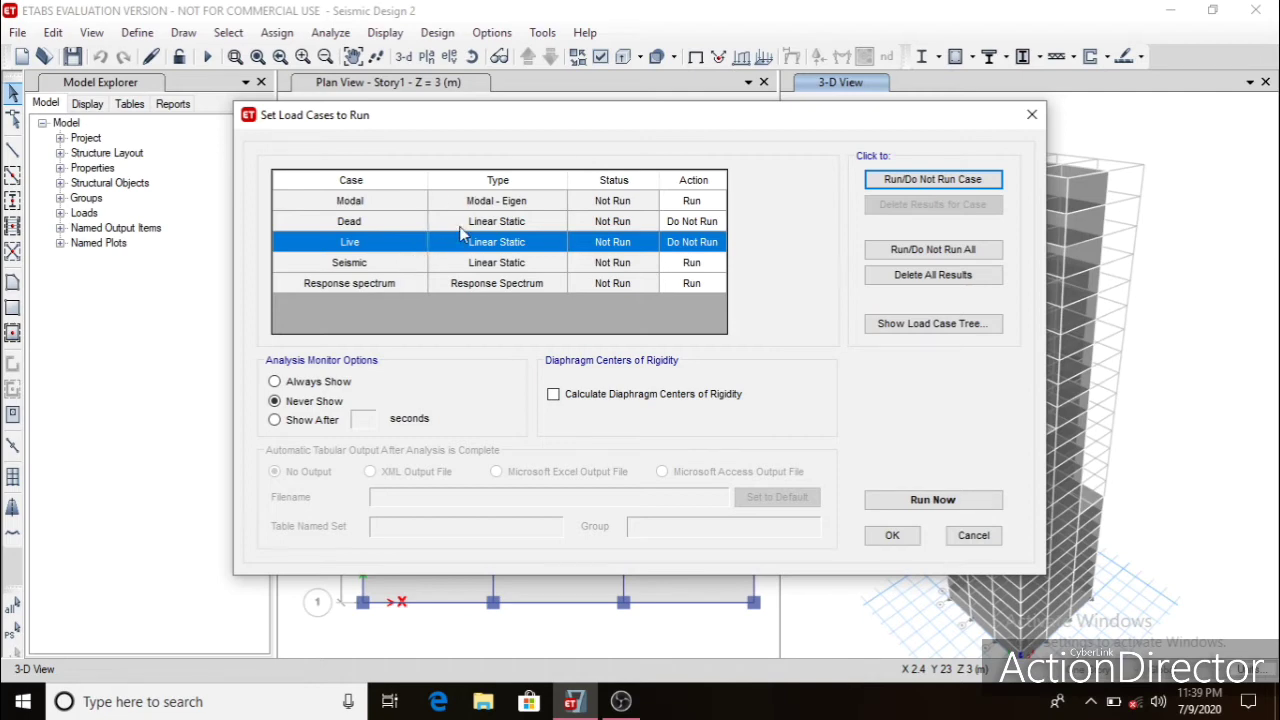
left_click(932, 500)
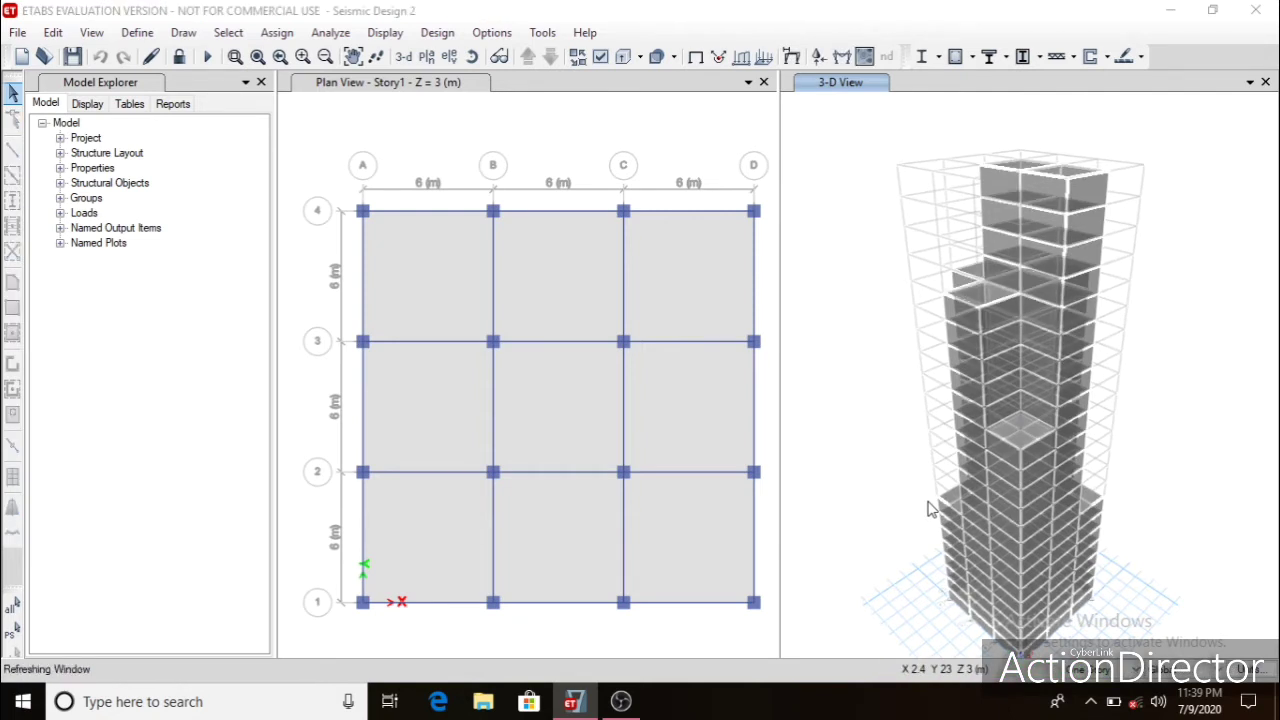
key("F5")
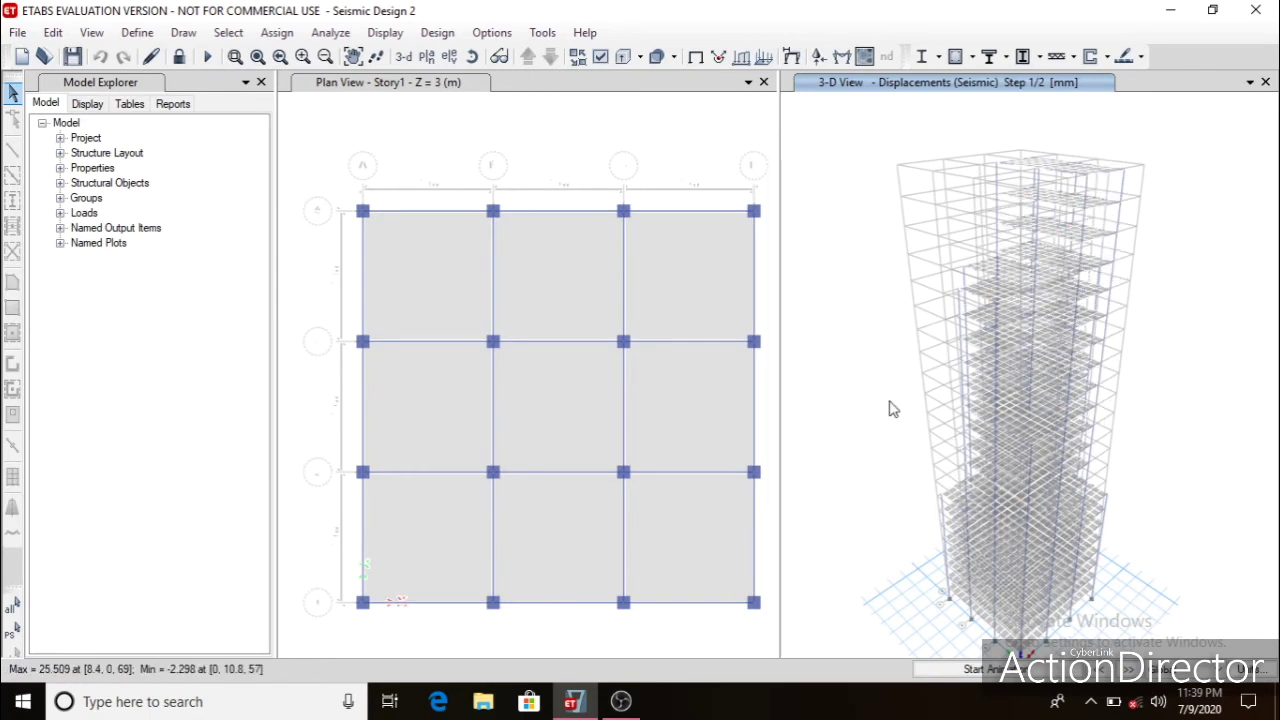
Start the concrete frame design check, accepting that load combinations without results are ignored.
mouse_move(1090, 456)
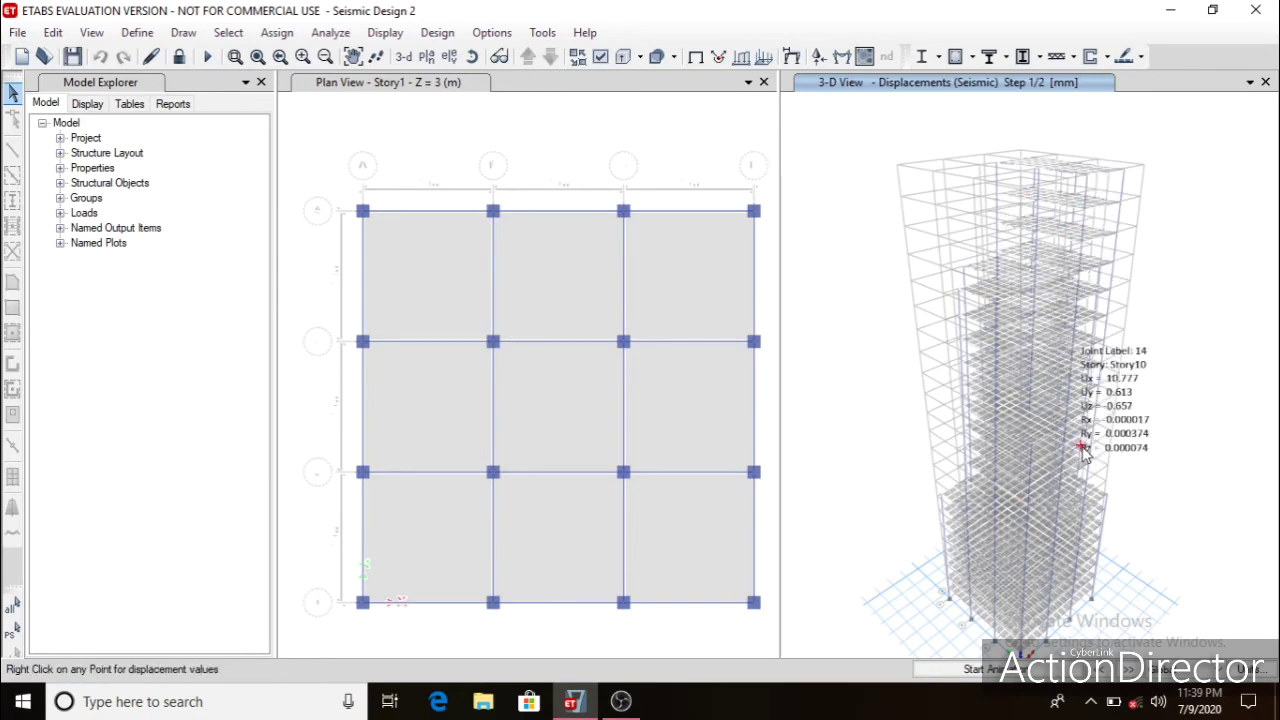
left_click(437, 33)
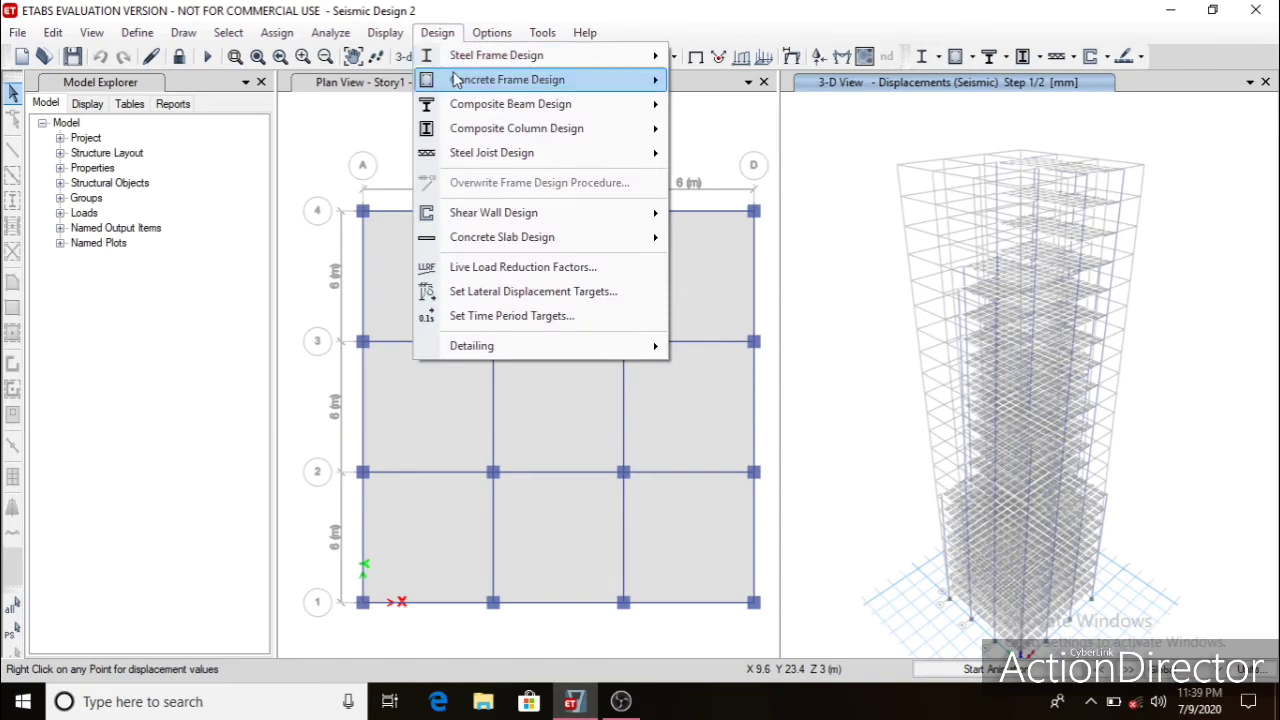
mouse_move(515, 82)
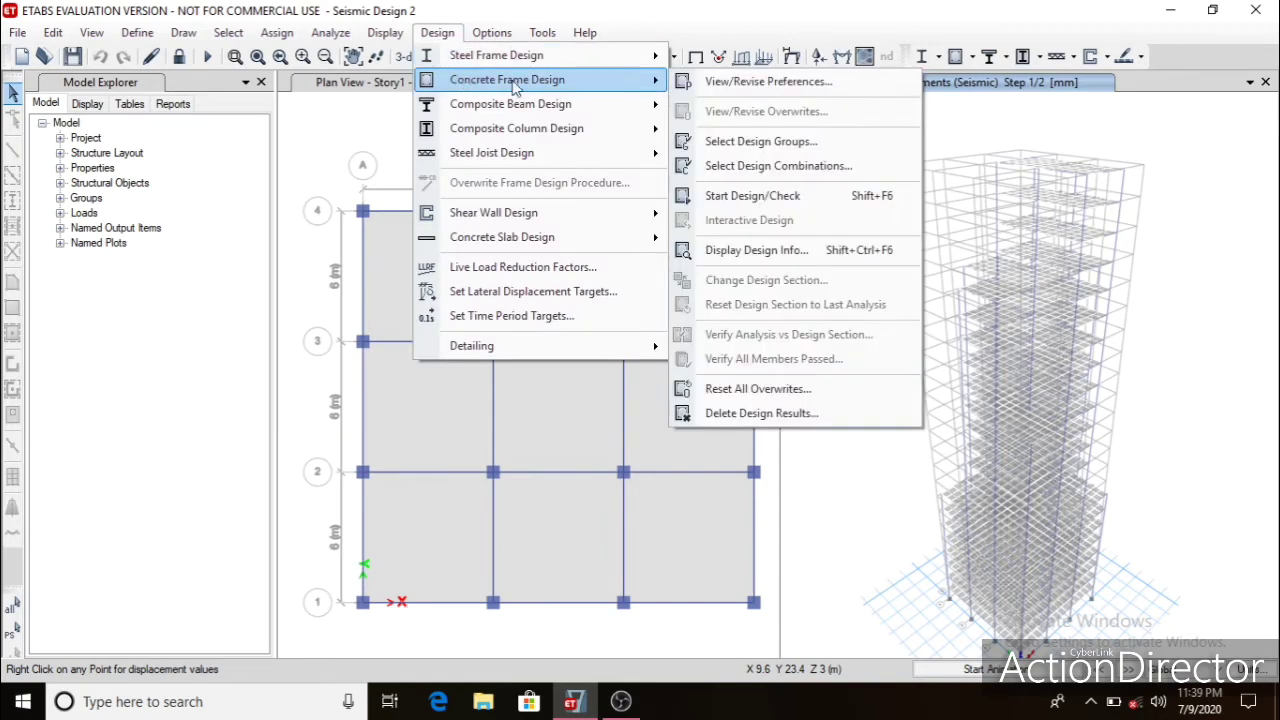
left_click(777, 198)
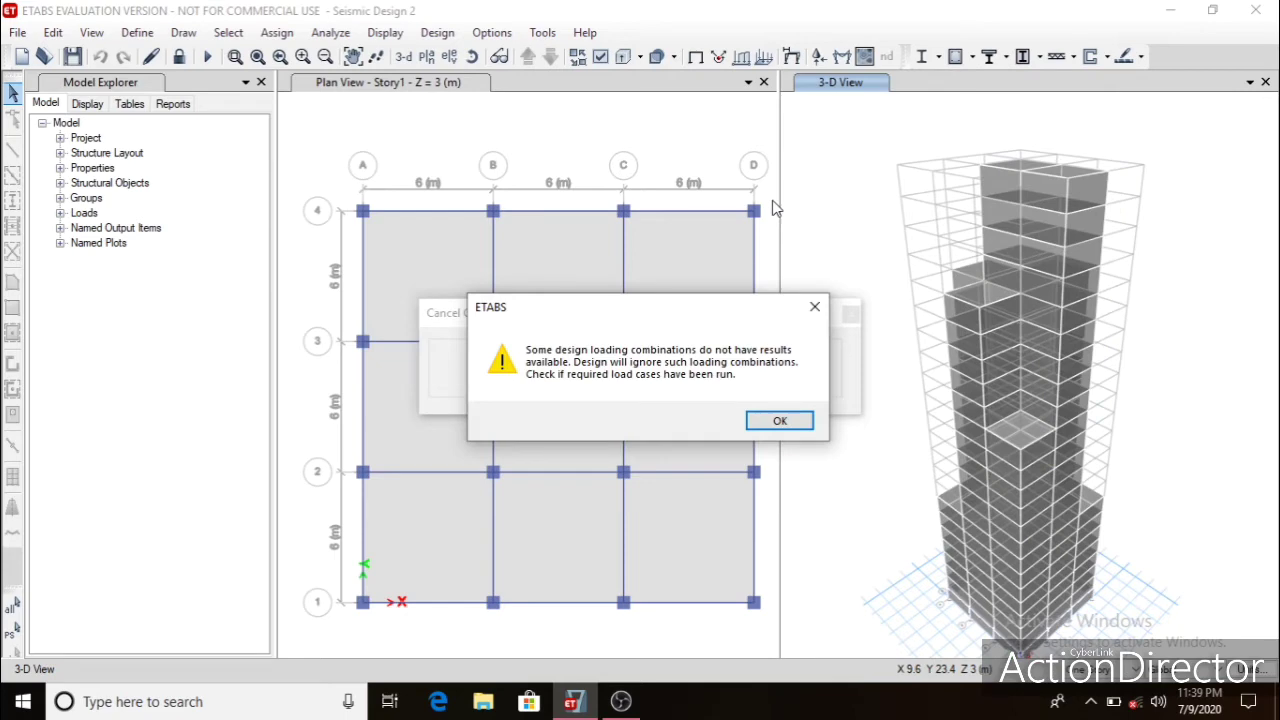
key("Return")
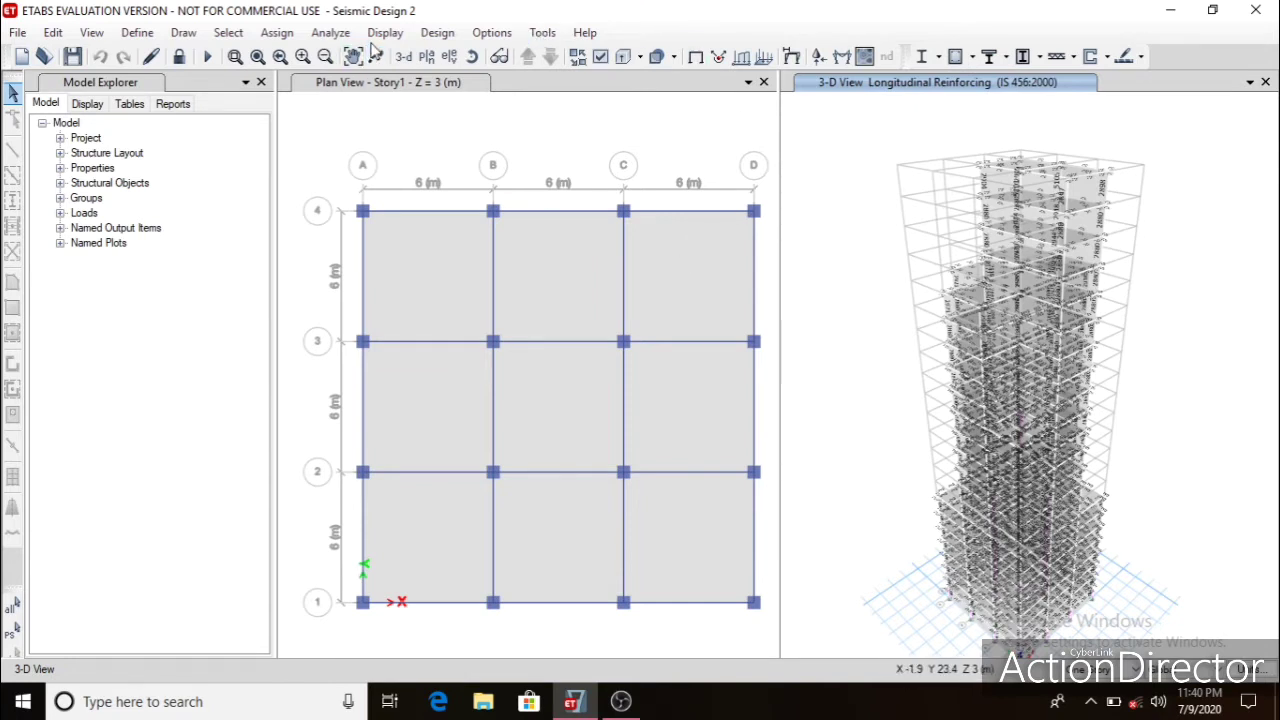
Verify whether all concrete frame members pass the design check, and return the 3-D view to the undeformed shape.
left_click(437, 33)
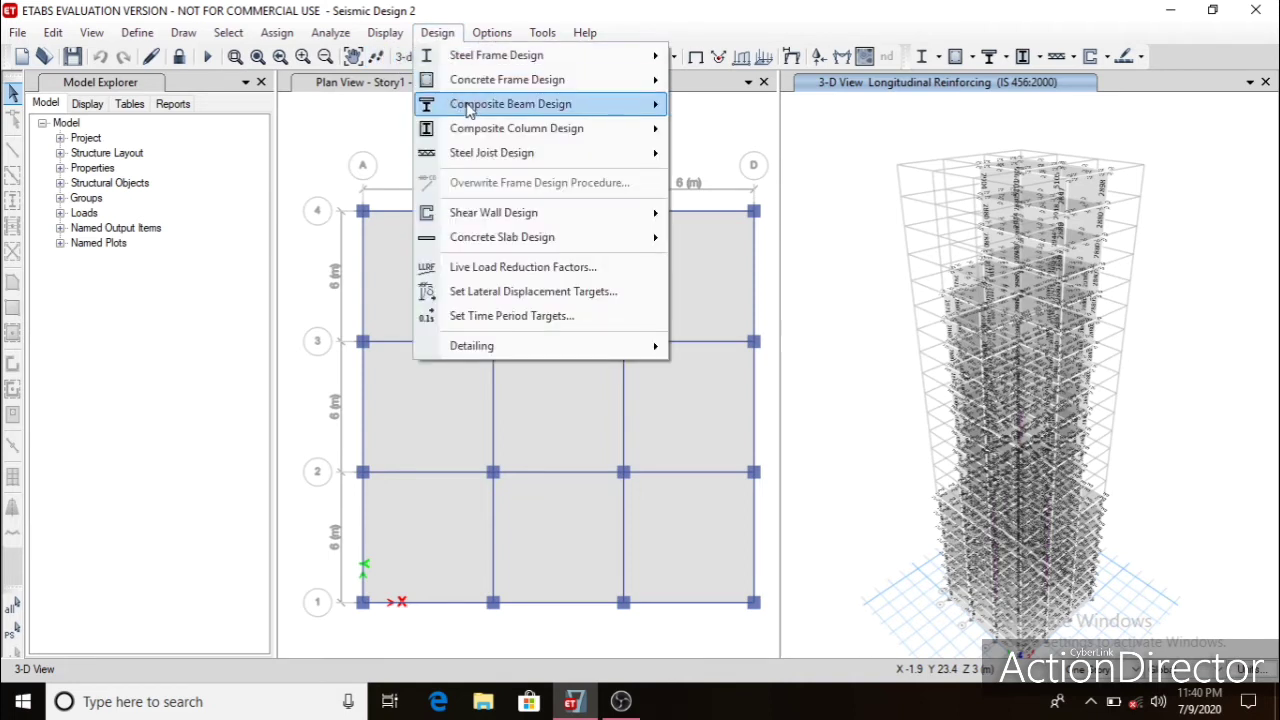
mouse_move(478, 80)
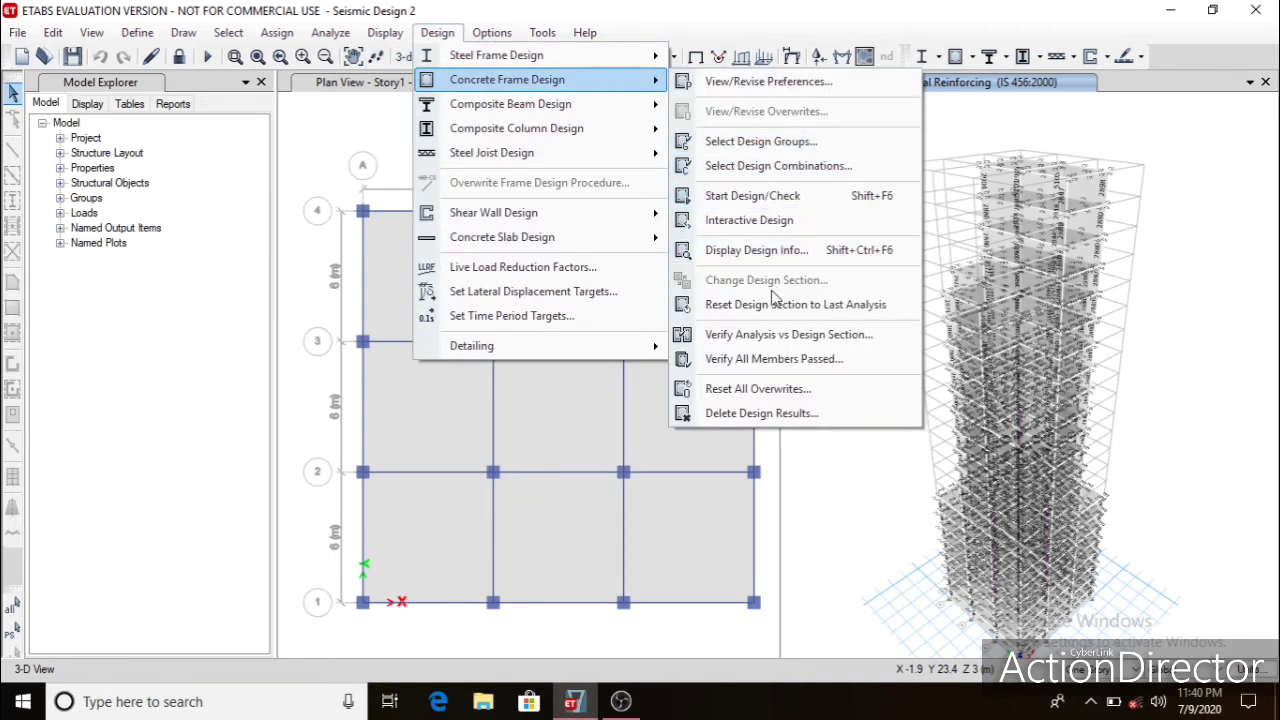
left_click(776, 359)
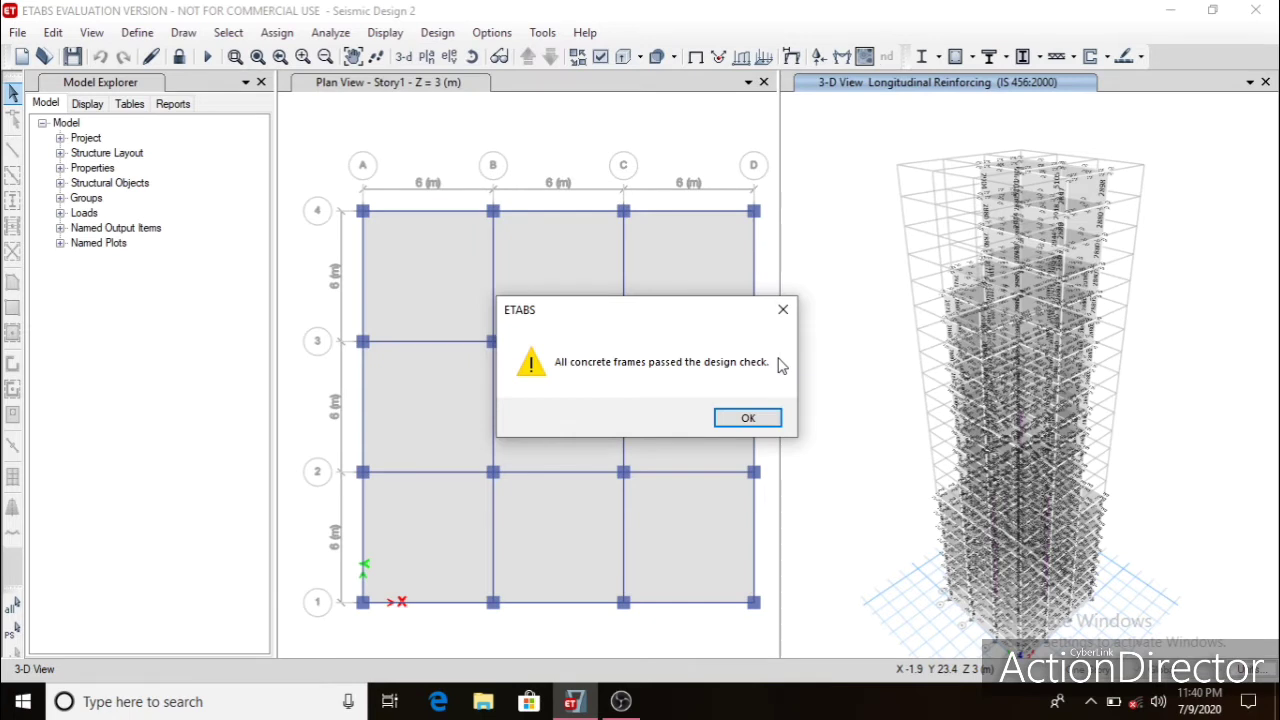
left_click(766, 418)
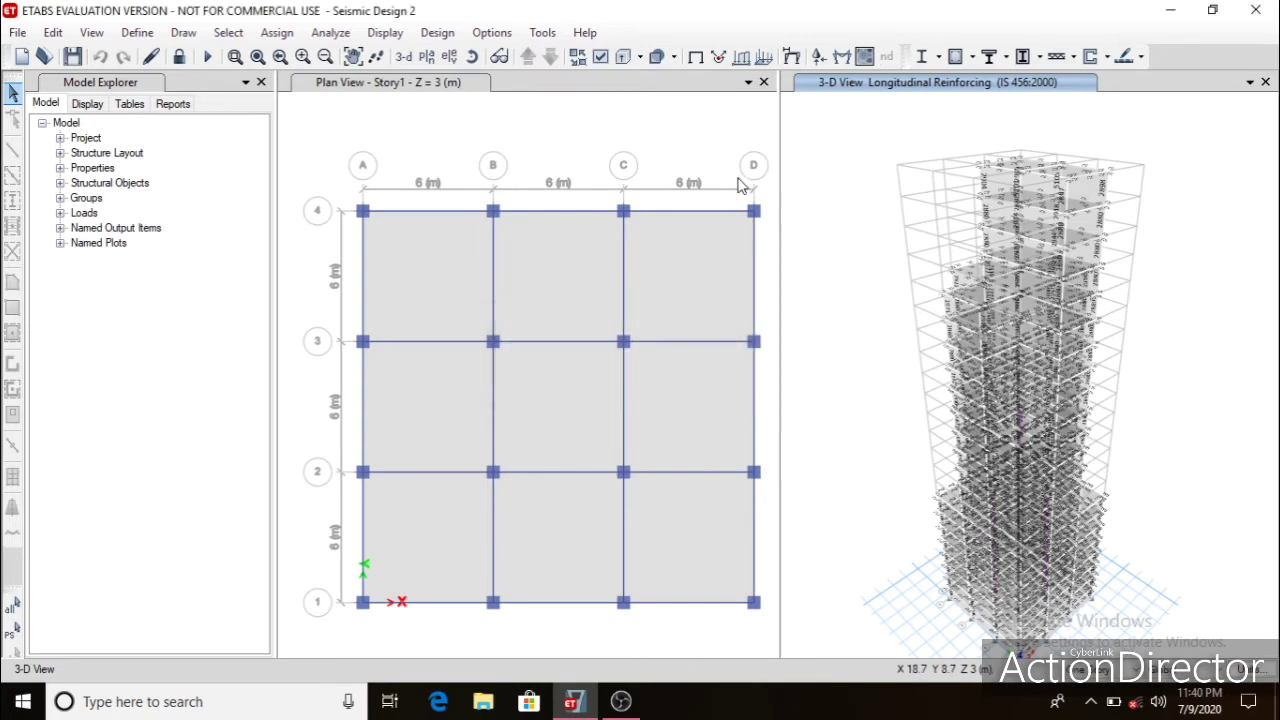
left_click(384, 33)
left_click(402, 54)
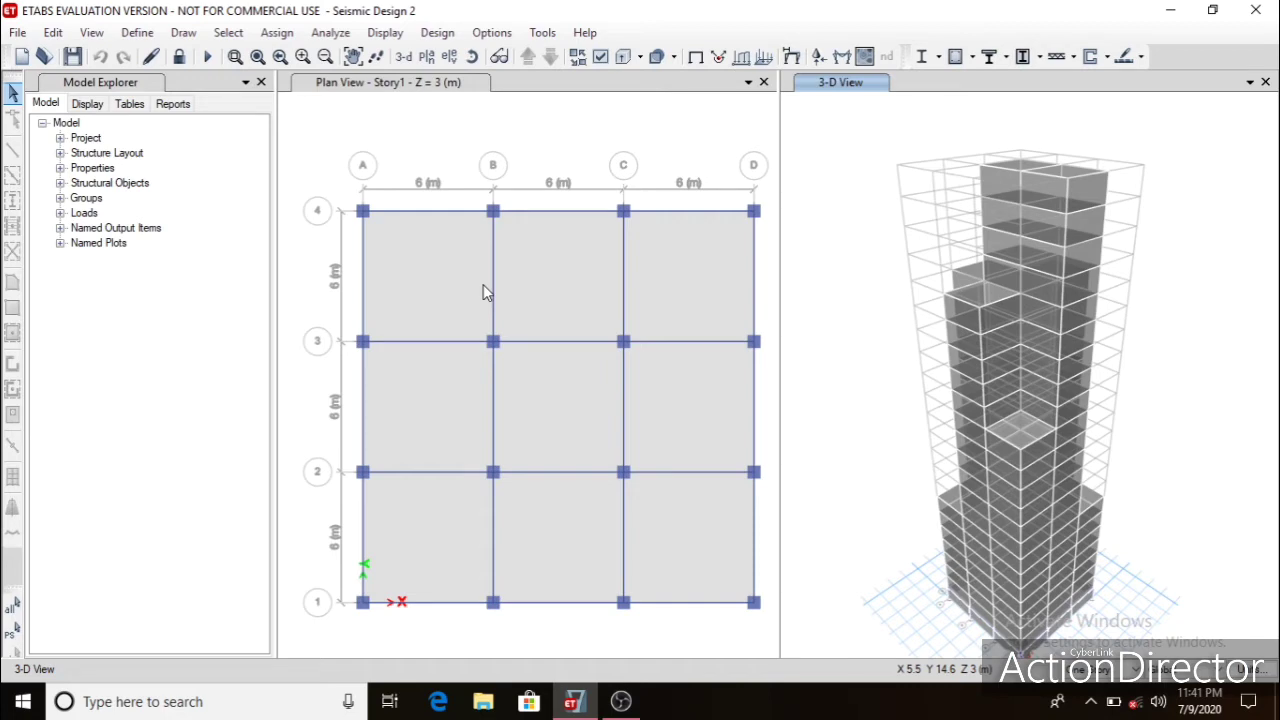
Add a new time history function of type From File and name it Time History.
left_click(150, 34)
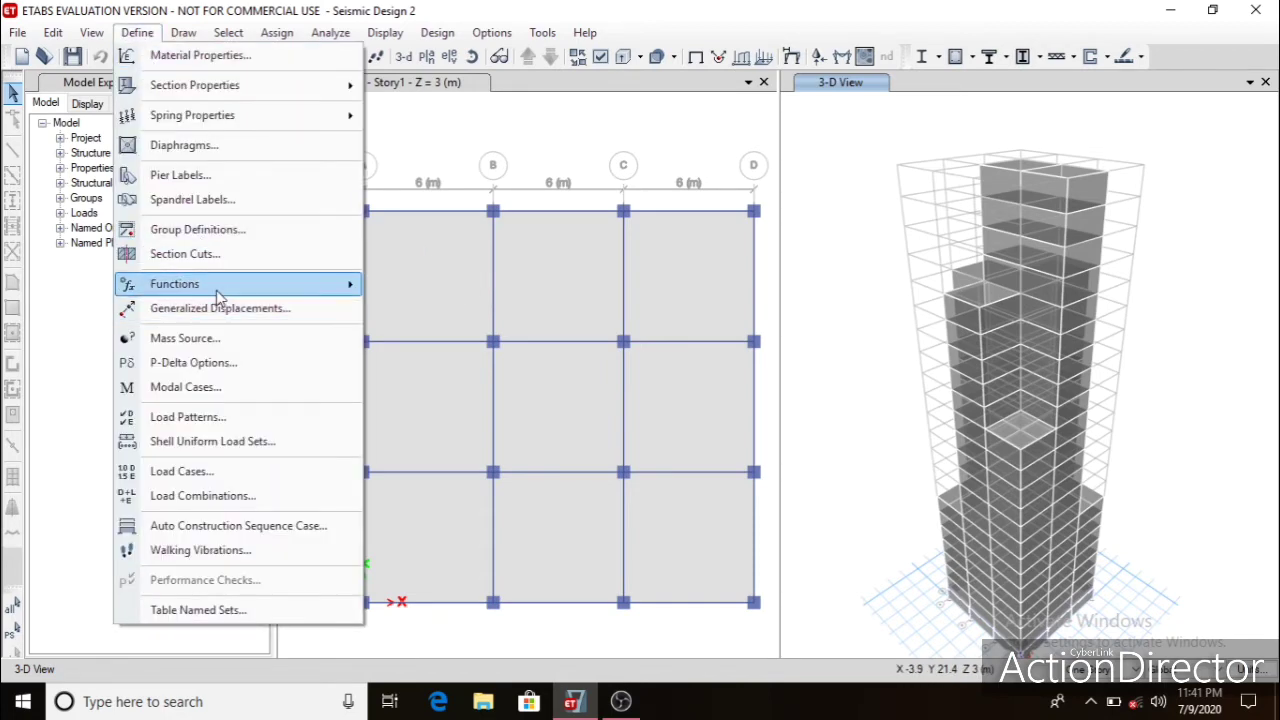
mouse_move(350, 292)
left_click(424, 310)
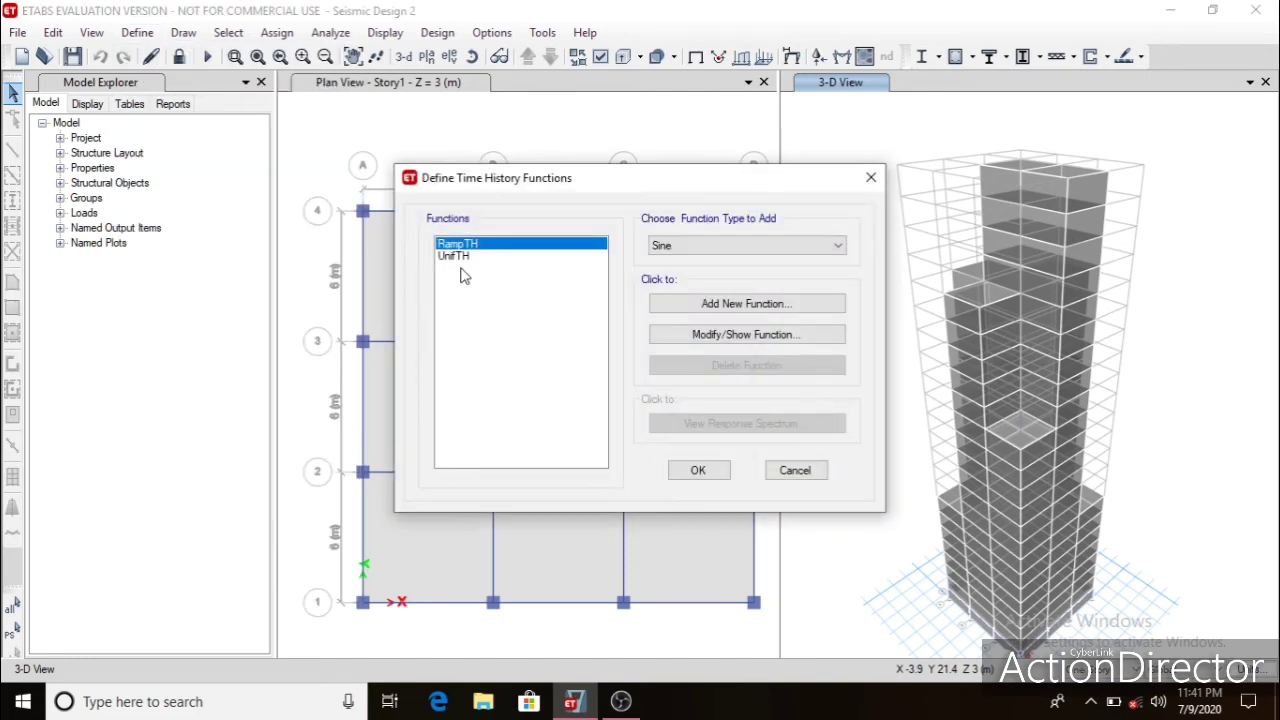
left_click(690, 246)
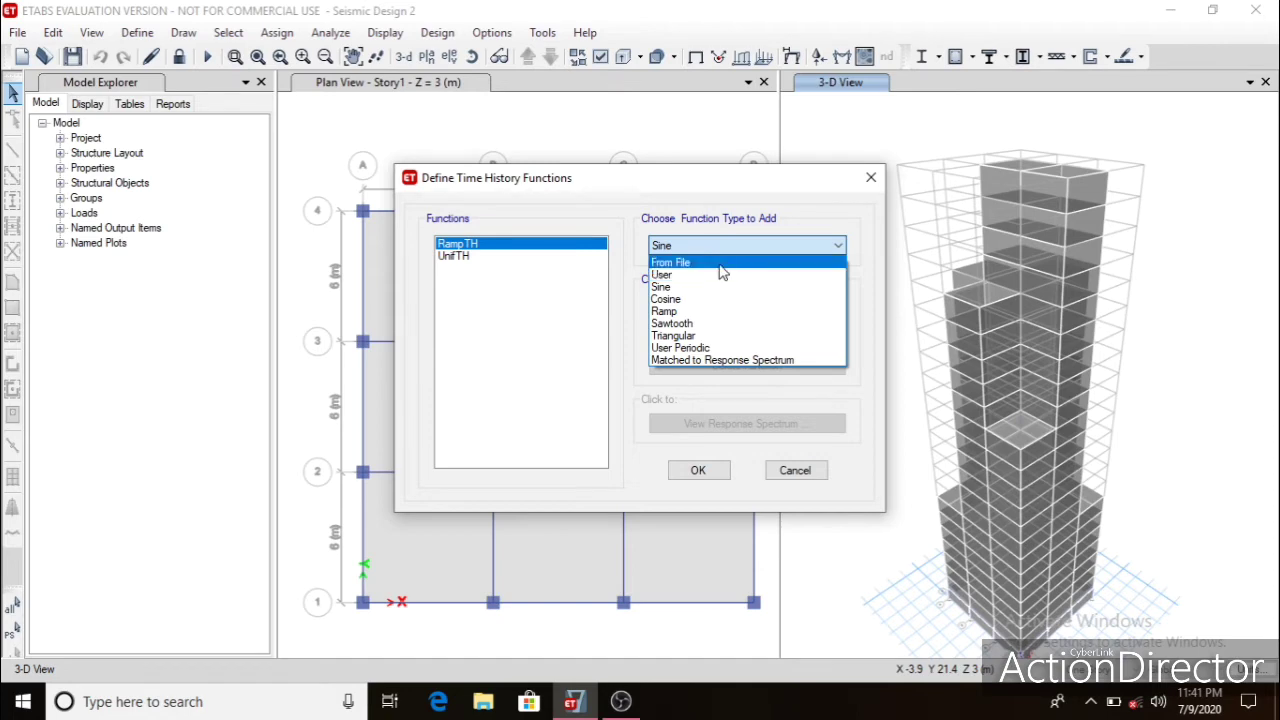
left_click(716, 263)
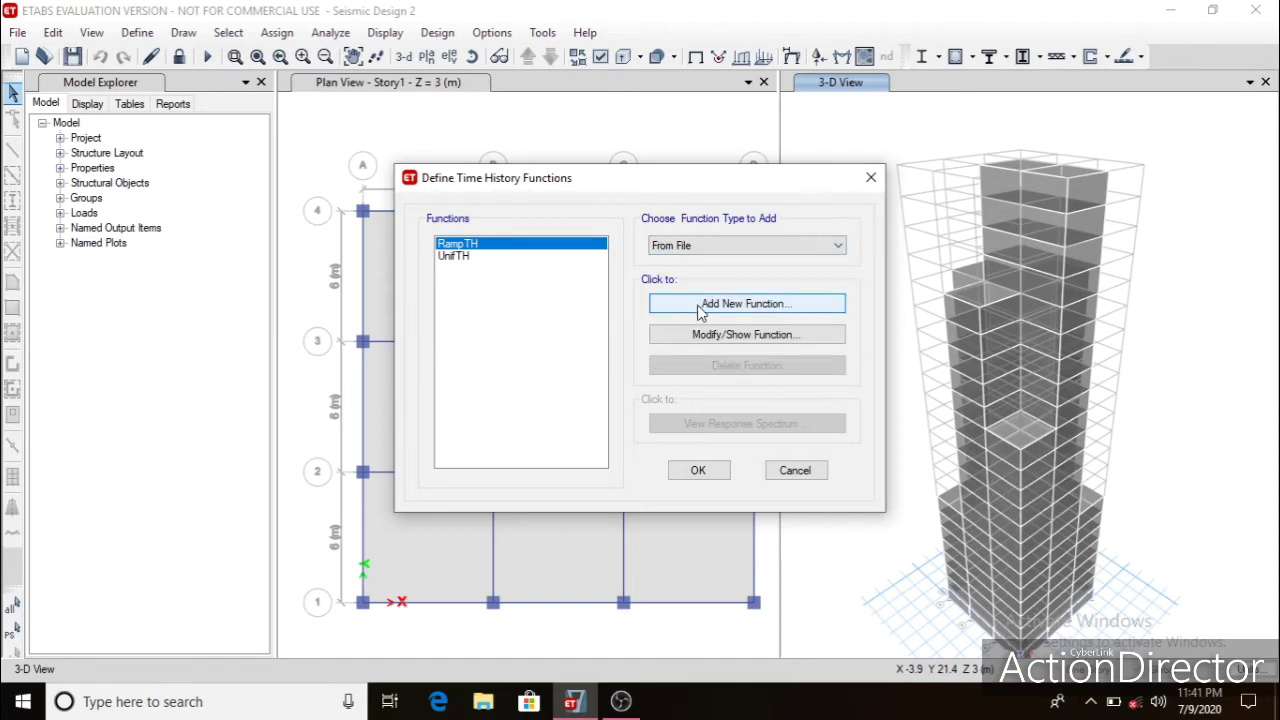
left_click(700, 305)
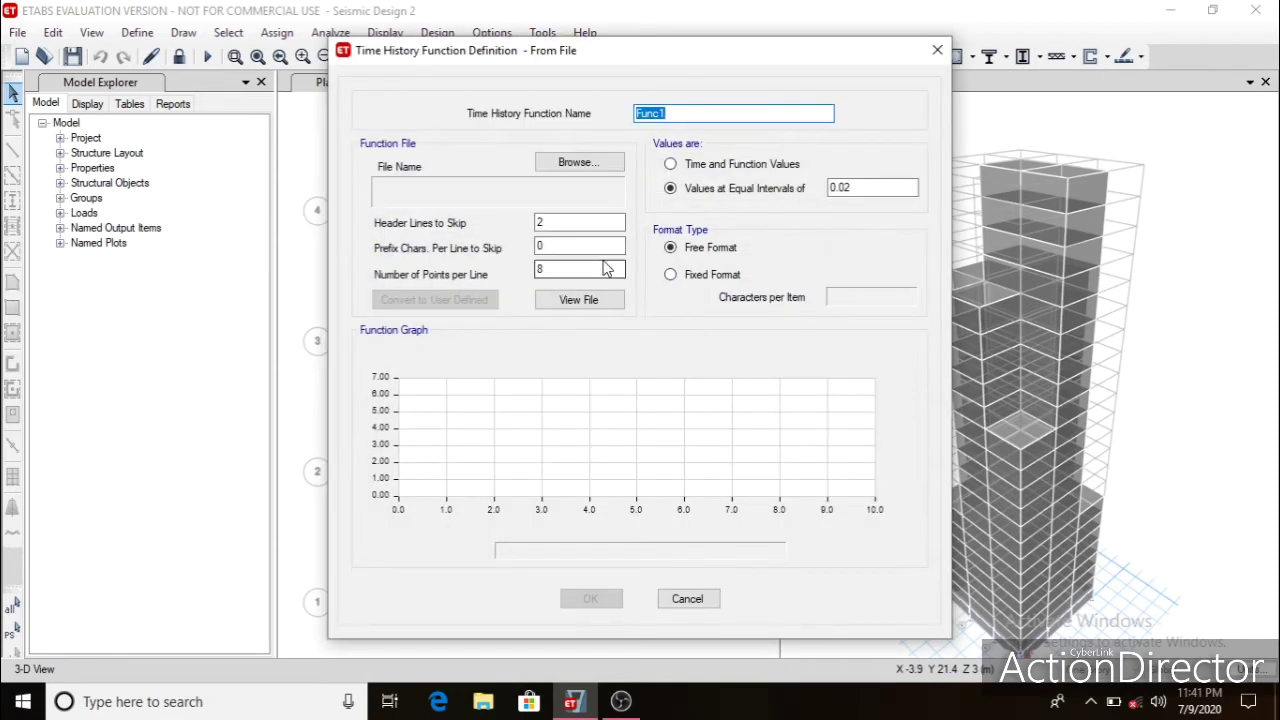
type("Tim")
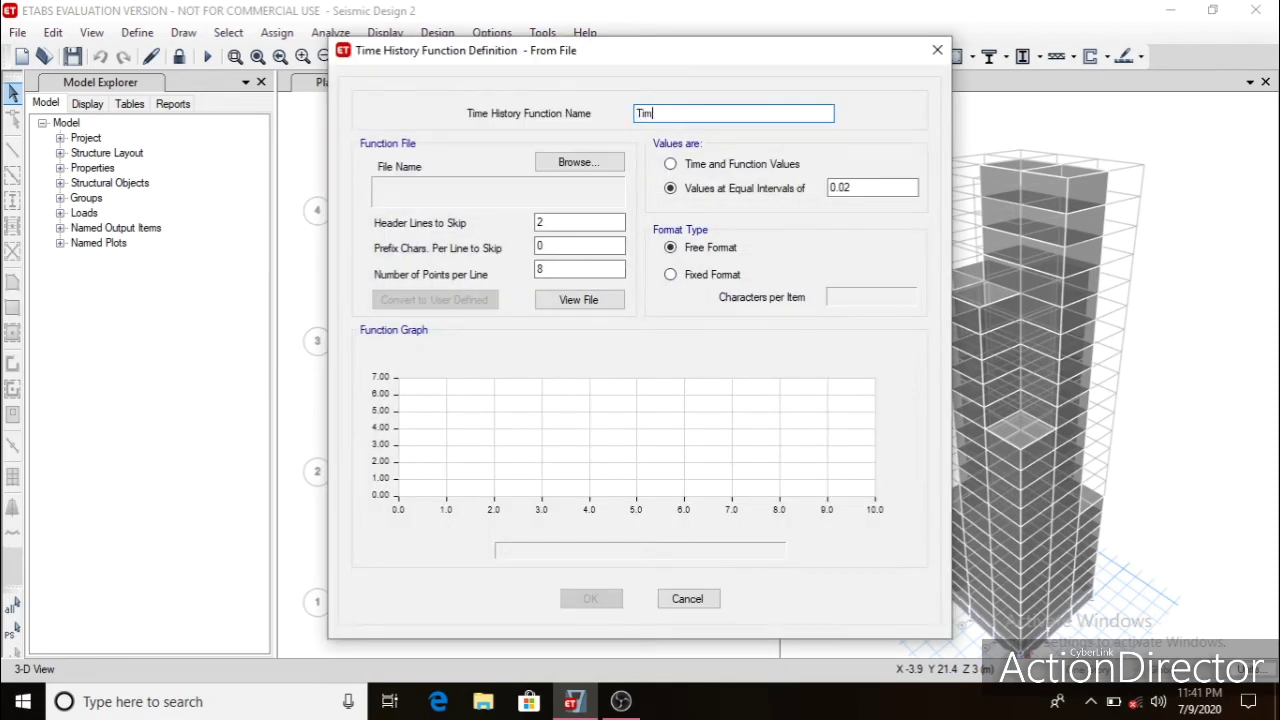
type("e History")
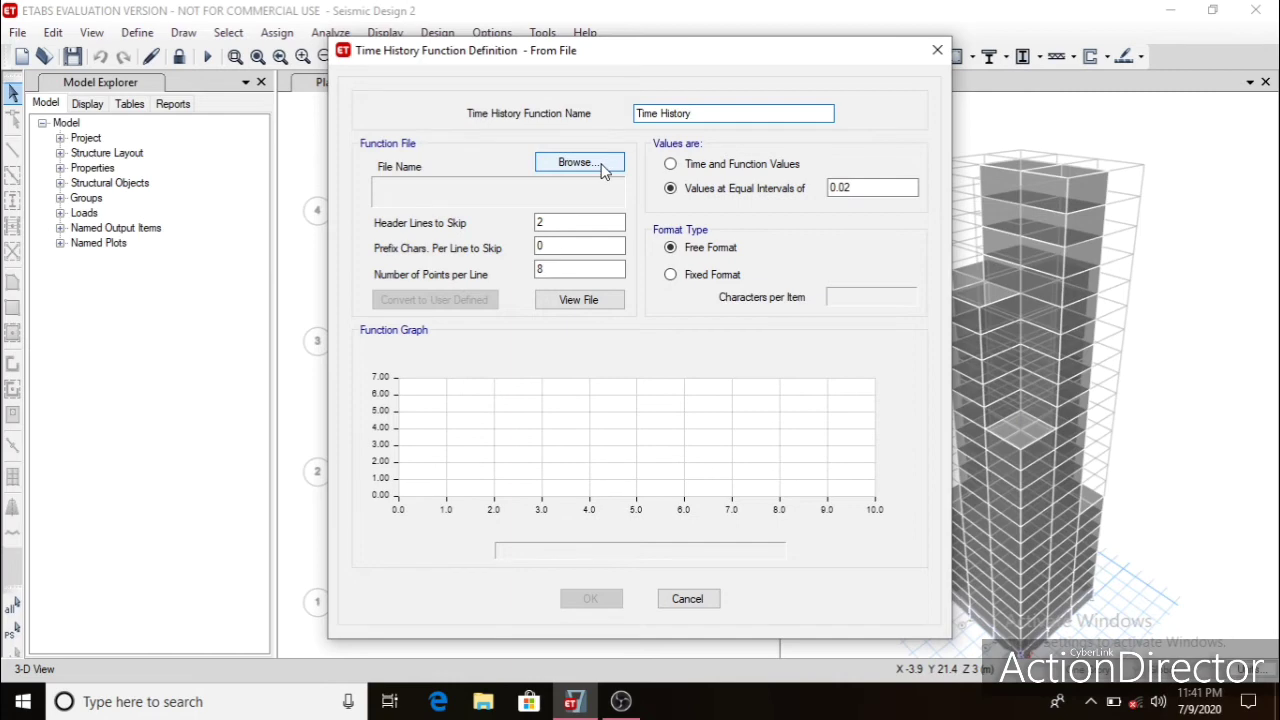
Load example-time-history-data.dat from the Downloads folder as the data file of the time history function.
left_click(600, 162)
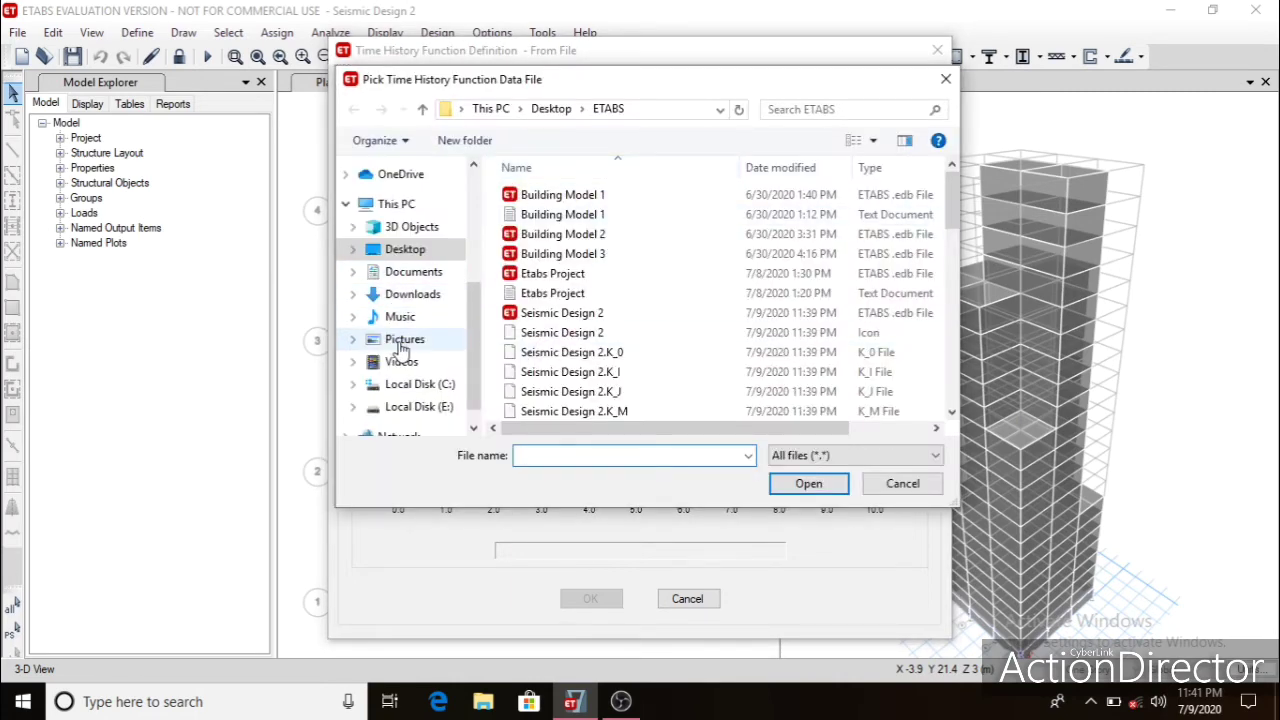
scroll(403, 347, "down", 1)
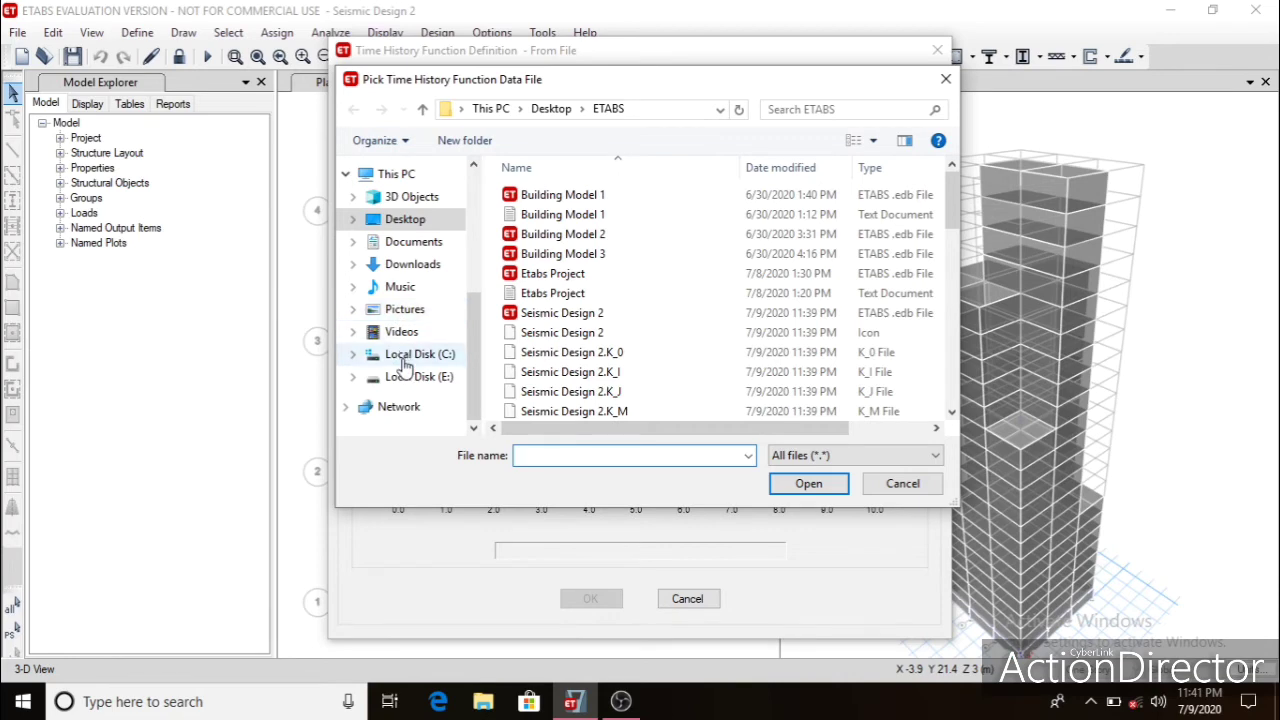
scroll(405, 300, "up", 4)
scroll(405, 300, "up", 5)
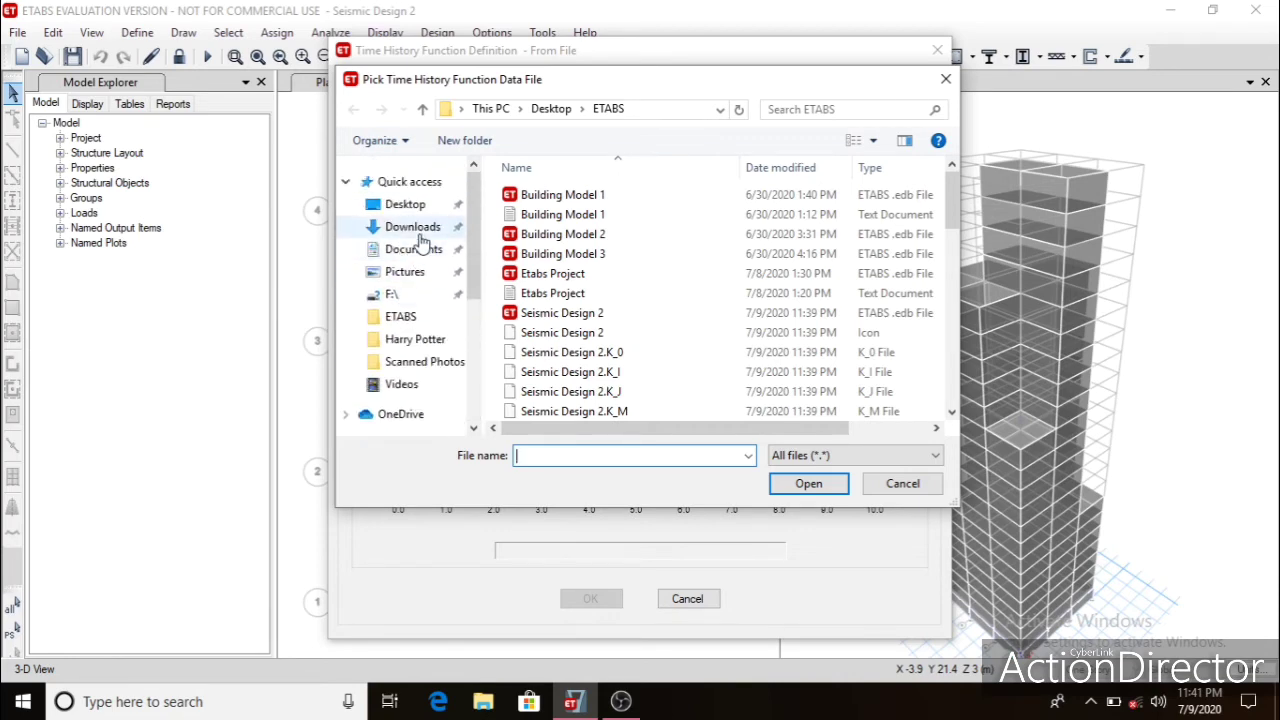
left_click(414, 226)
scroll(674, 304, "down", 5)
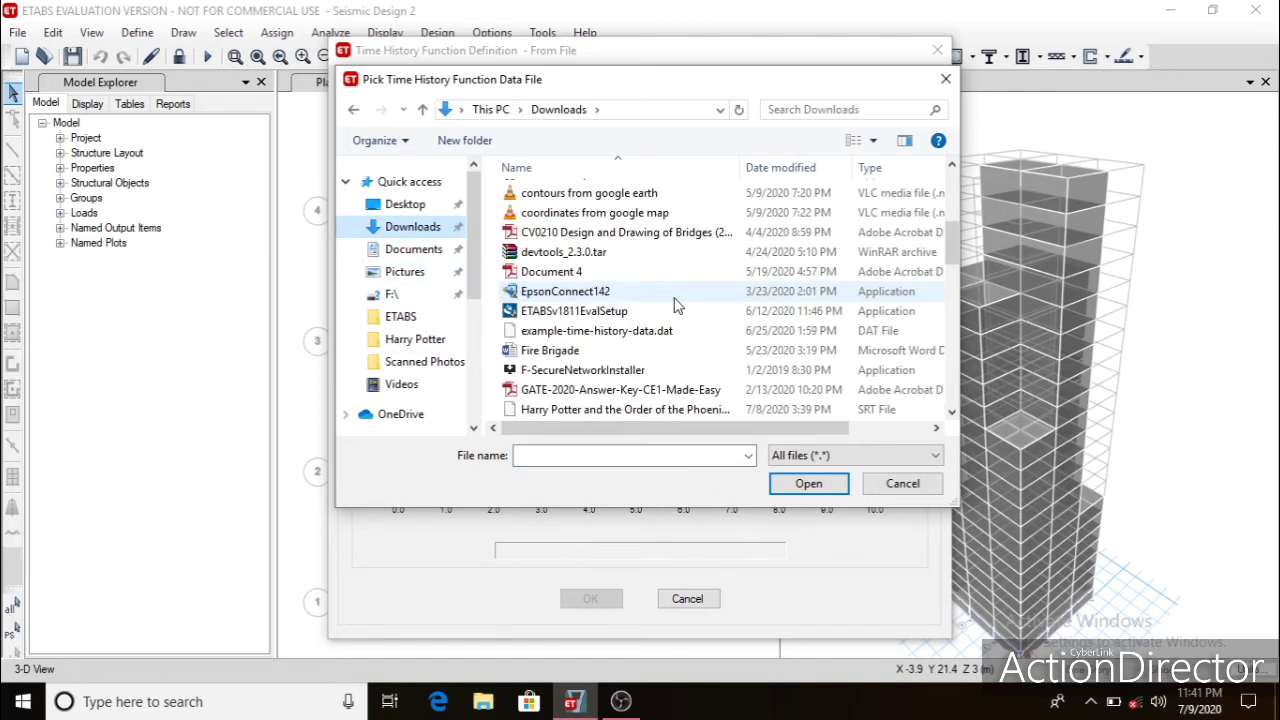
left_click(618, 335)
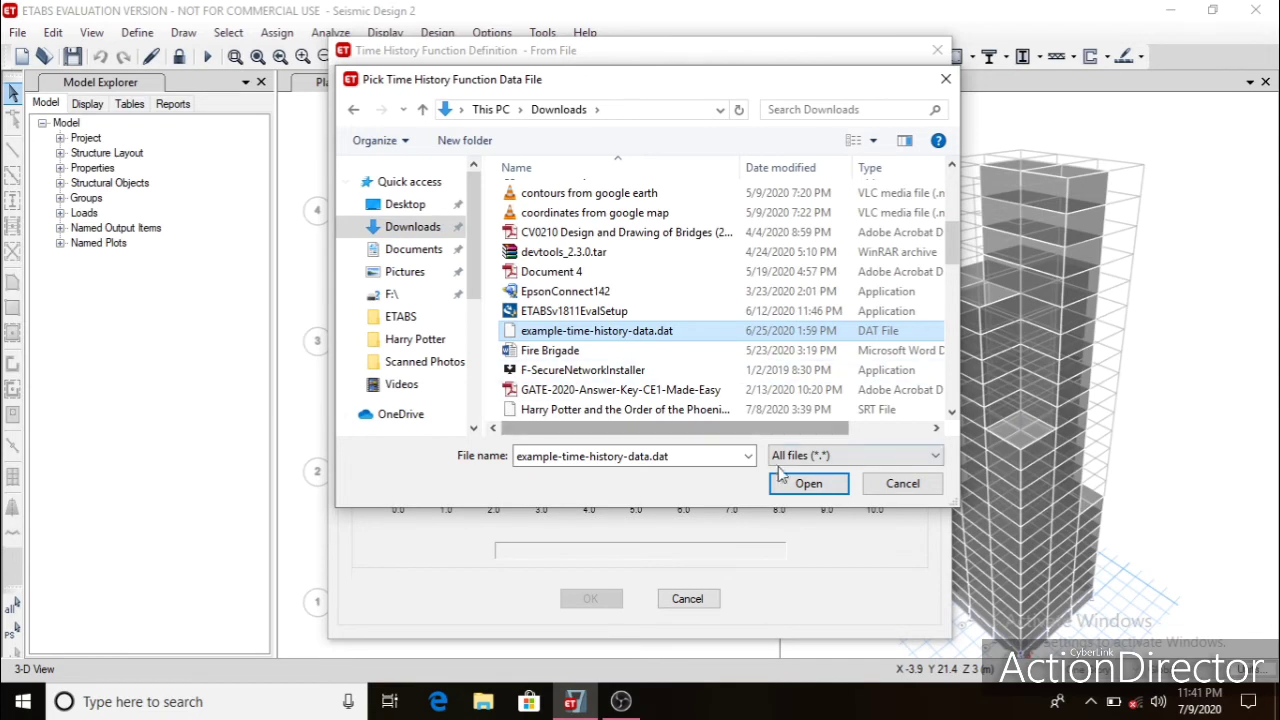
left_click(805, 484)
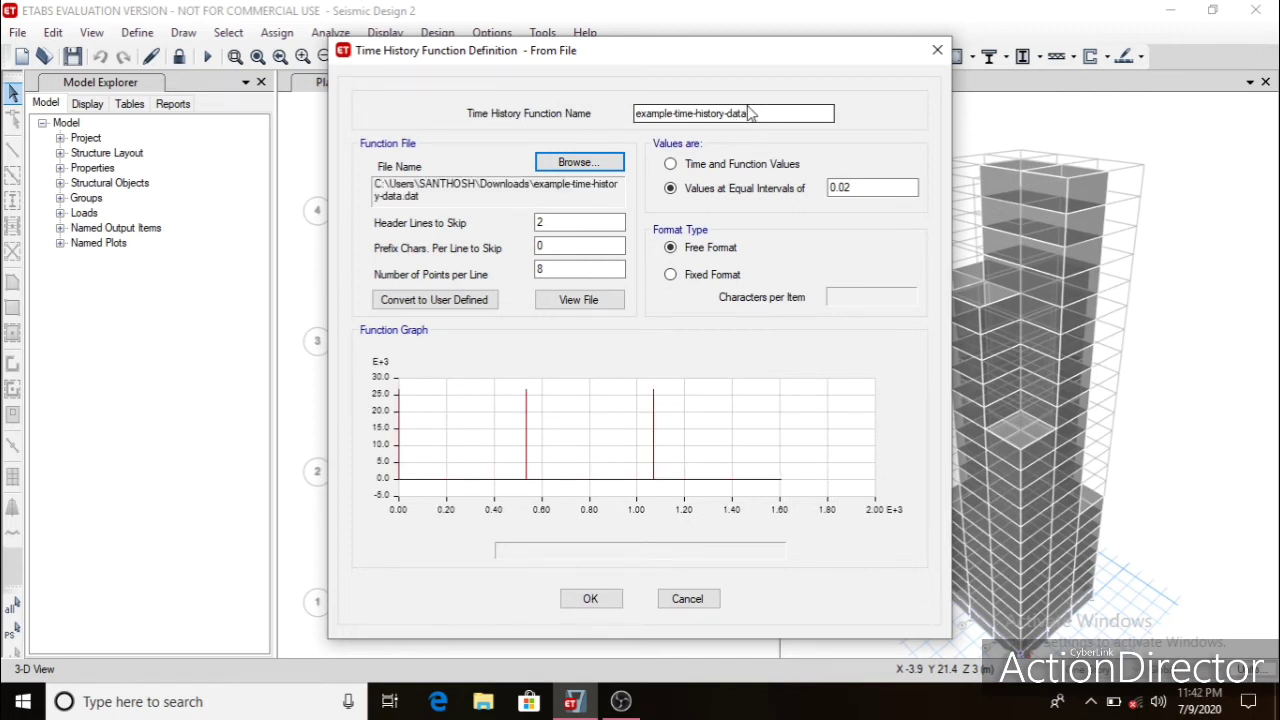
Rename the function back to Time History and view the contents of its data file.
left_click_drag(760, 113, 628, 92)
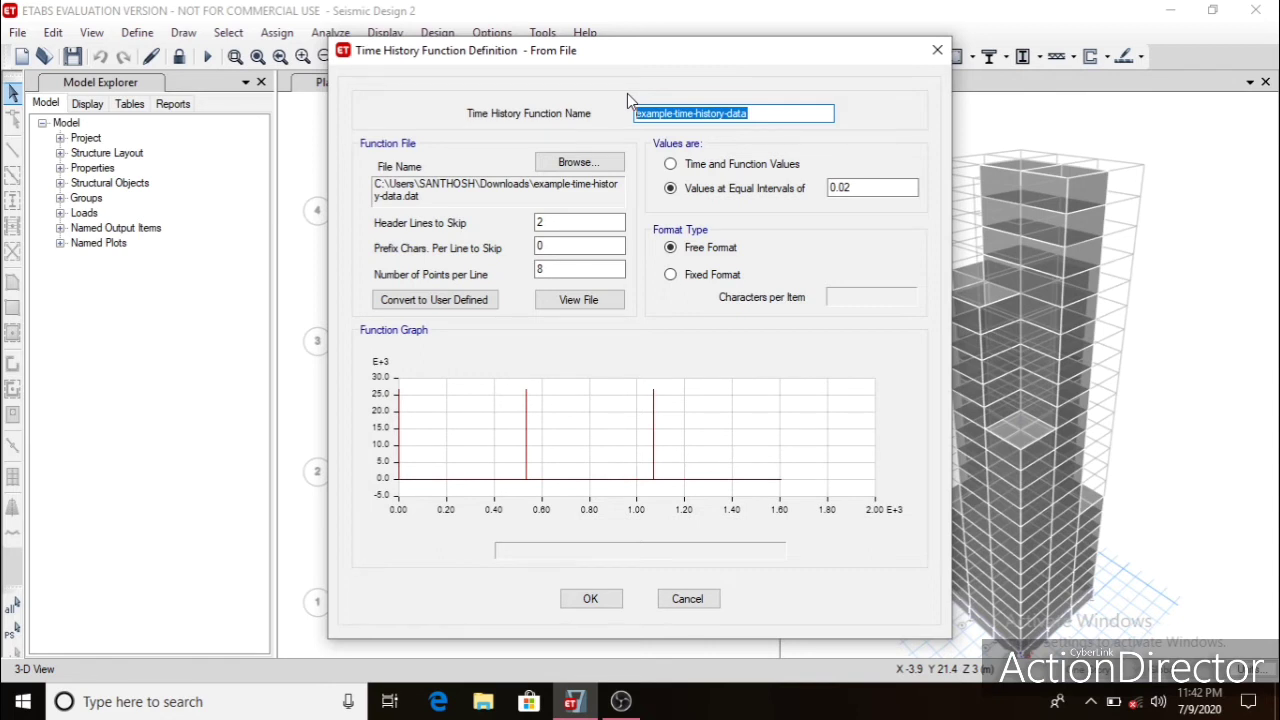
type("Time ")
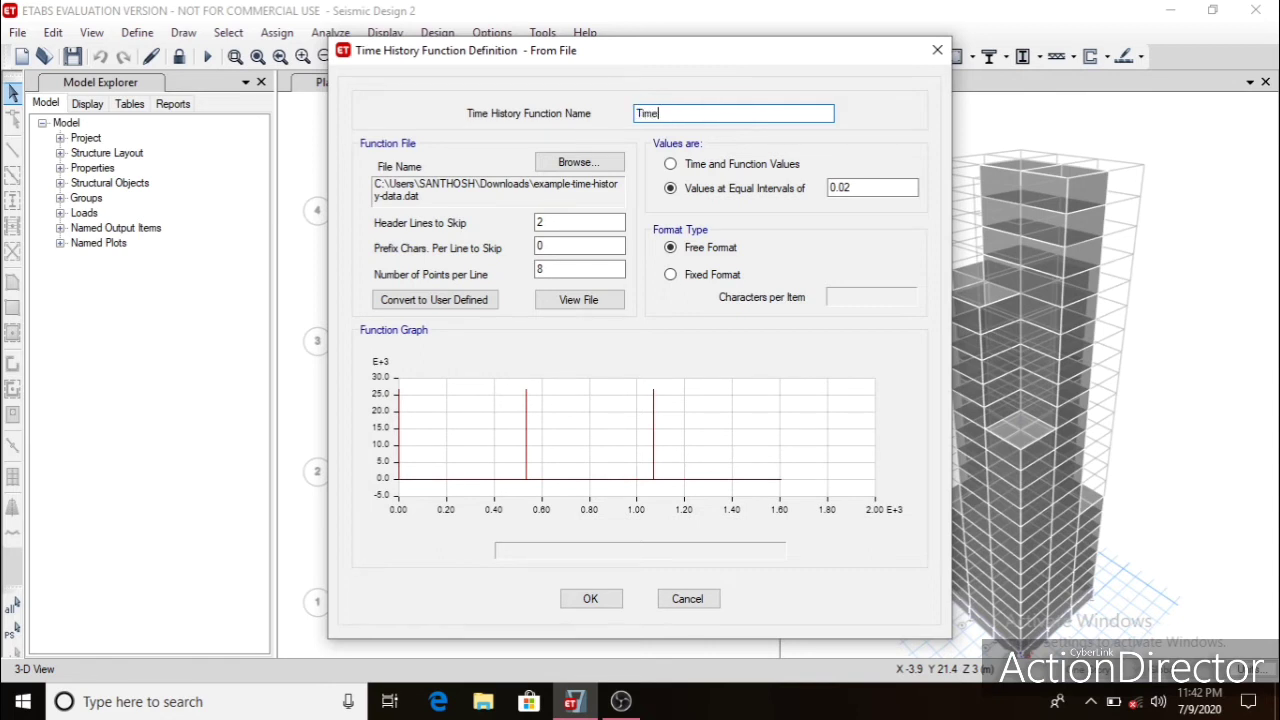
type("History")
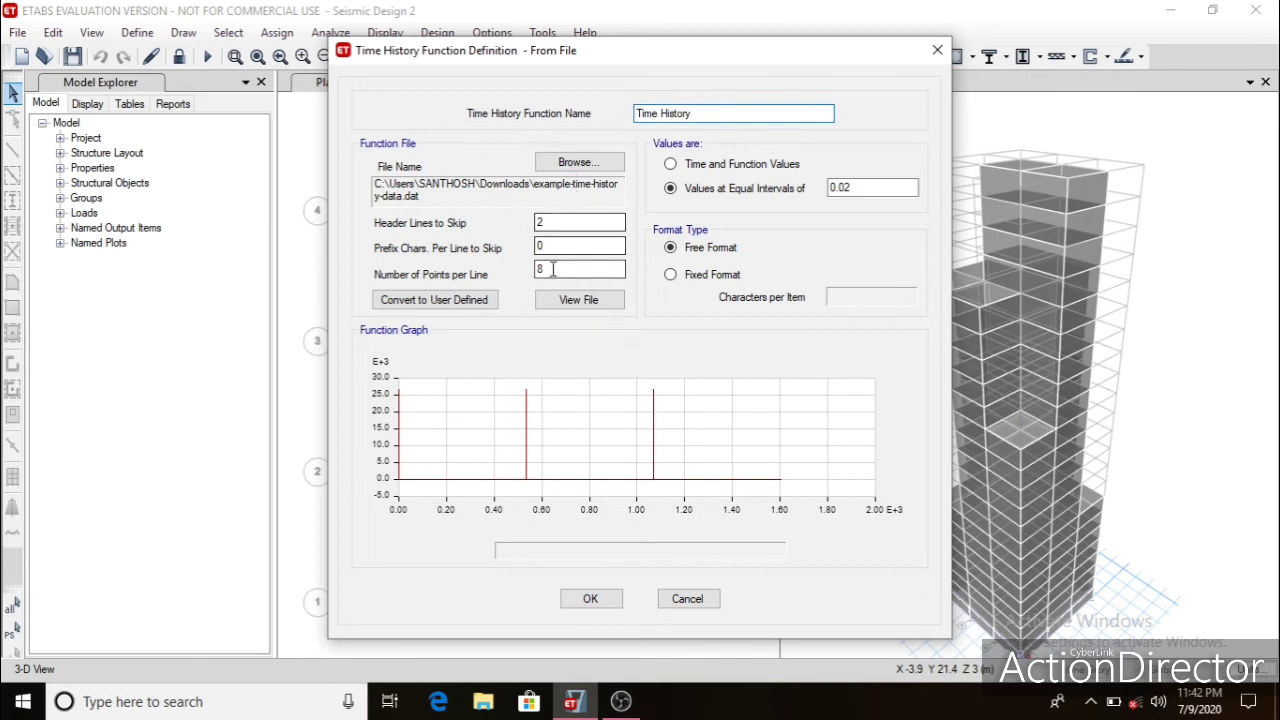
left_click(566, 304)
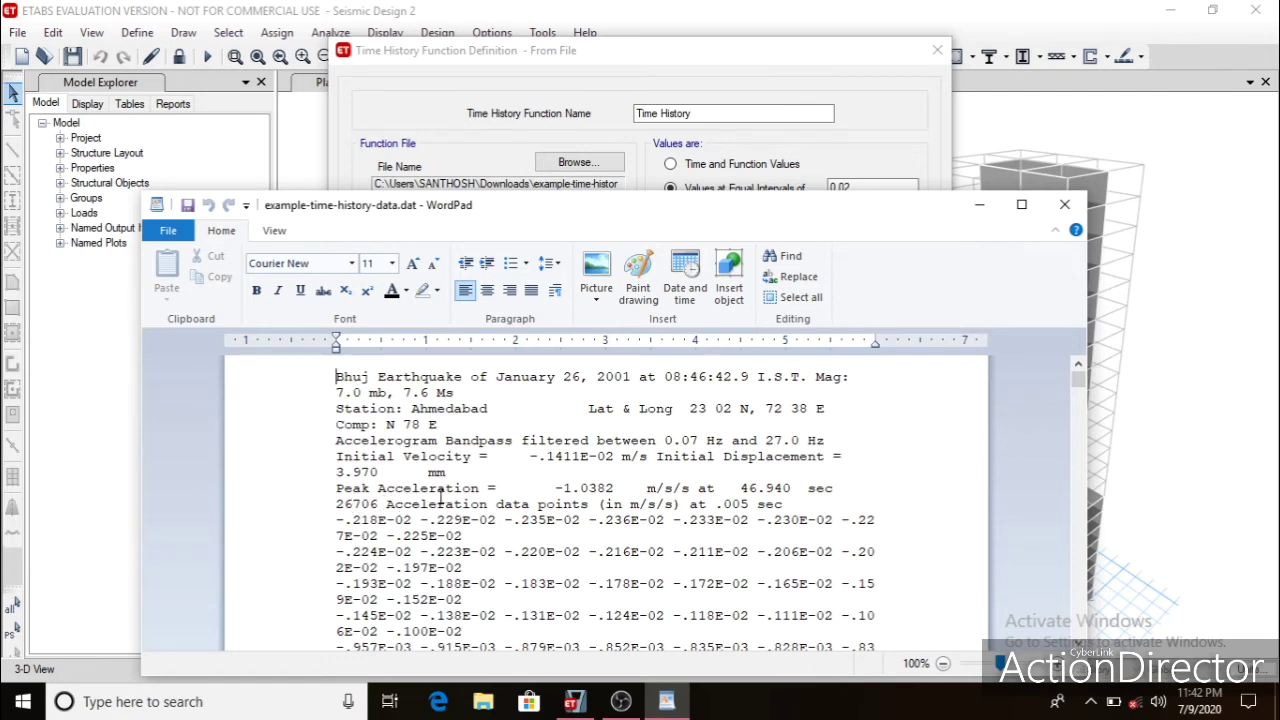
left_click(1065, 205)
Set the function to skip 9 header lines, read 1 point per line and use Fixed Format, and accept the definition.
double_click(580, 222)
type("2")
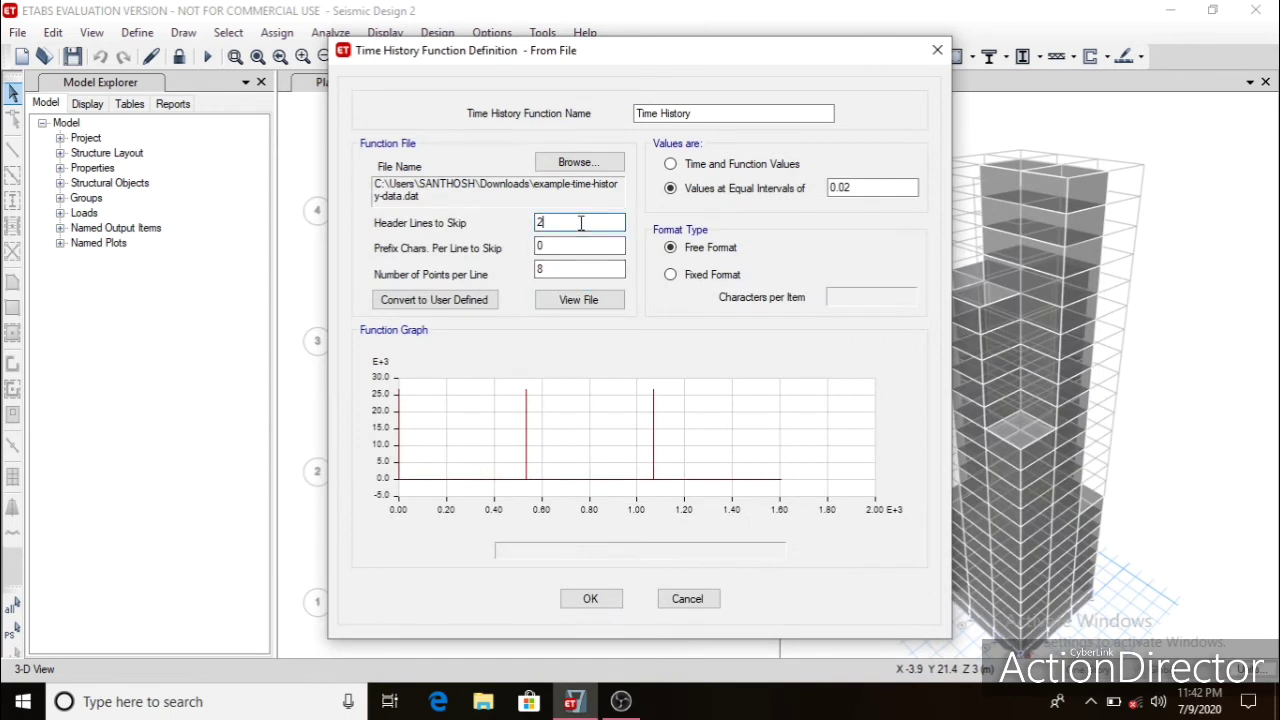
key("BackSpace")
type("9")
left_click(567, 270)
key("BackSpace")
type("1")
left_click(703, 276)
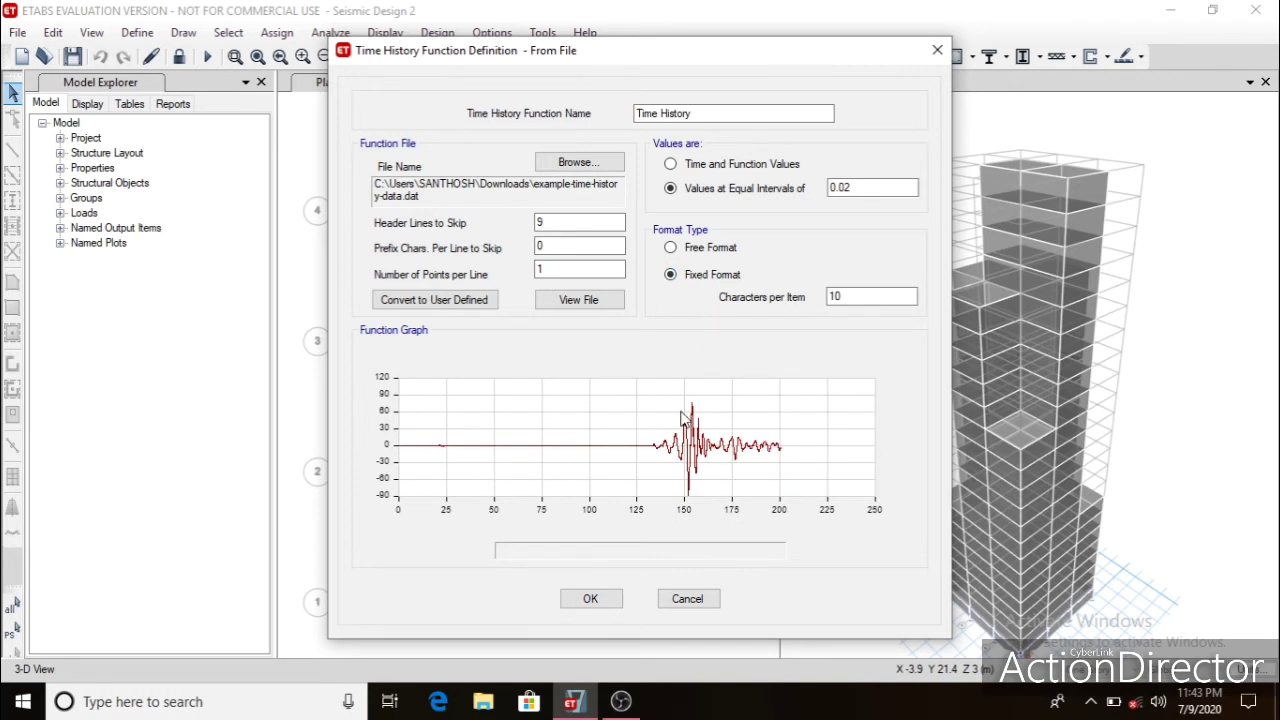
left_click(591, 599)
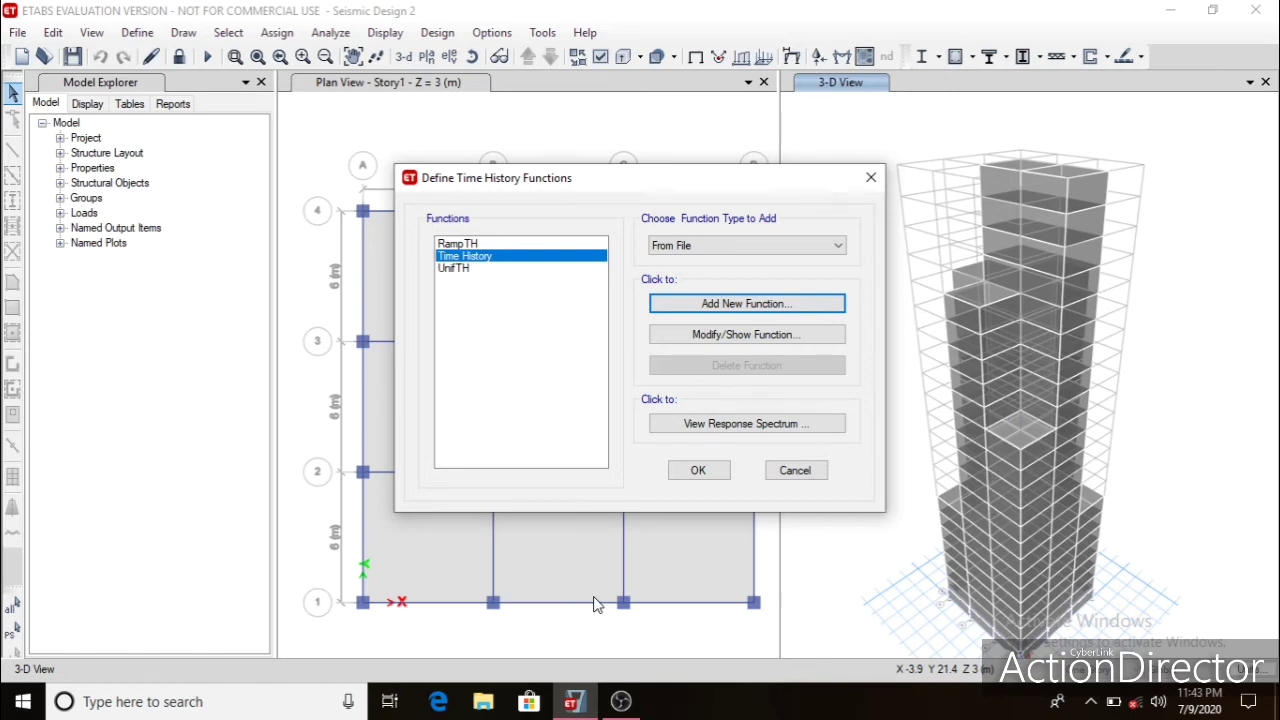
left_click(698, 472)
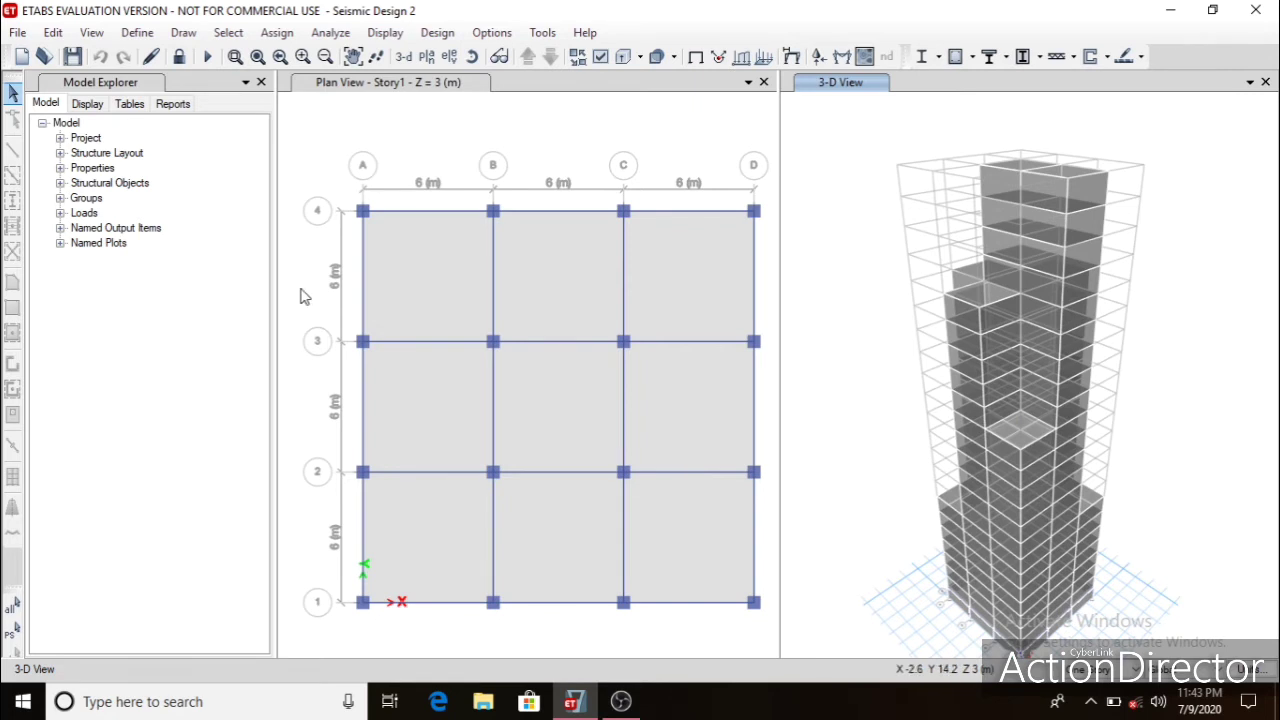
Delete the Response spectrum load case from the load cases.
left_click(136, 34)
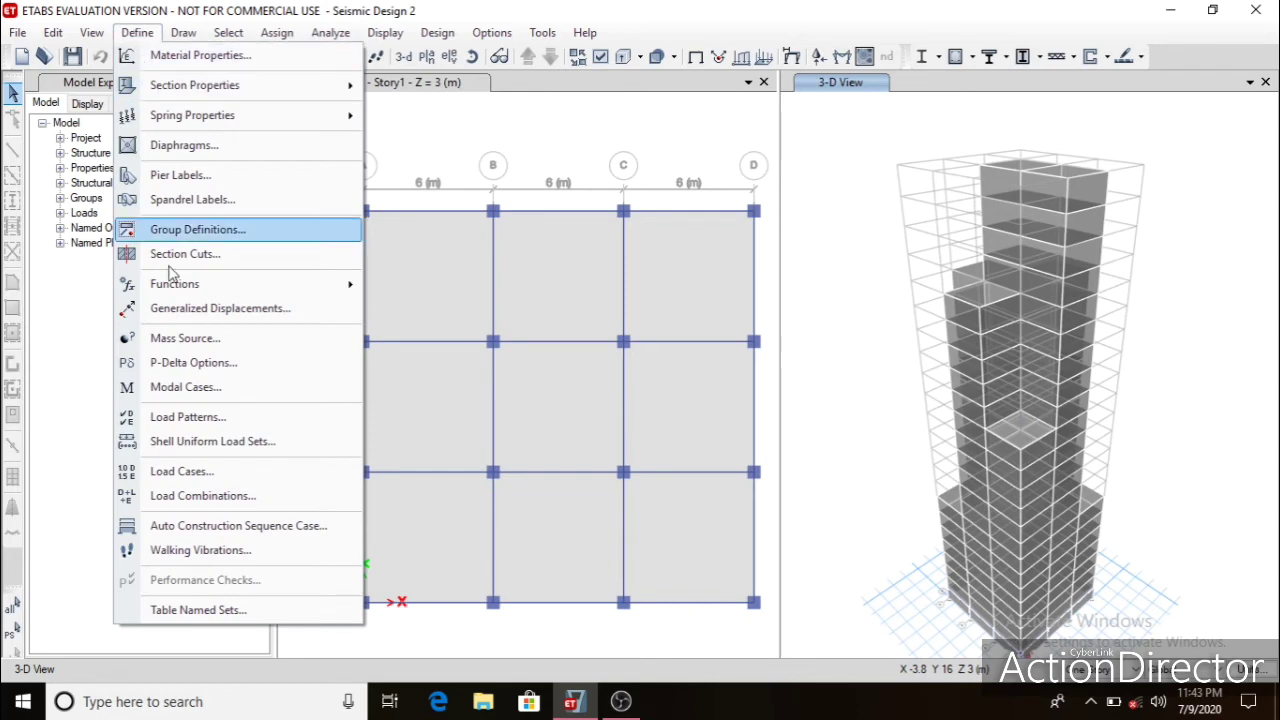
left_click(185, 471)
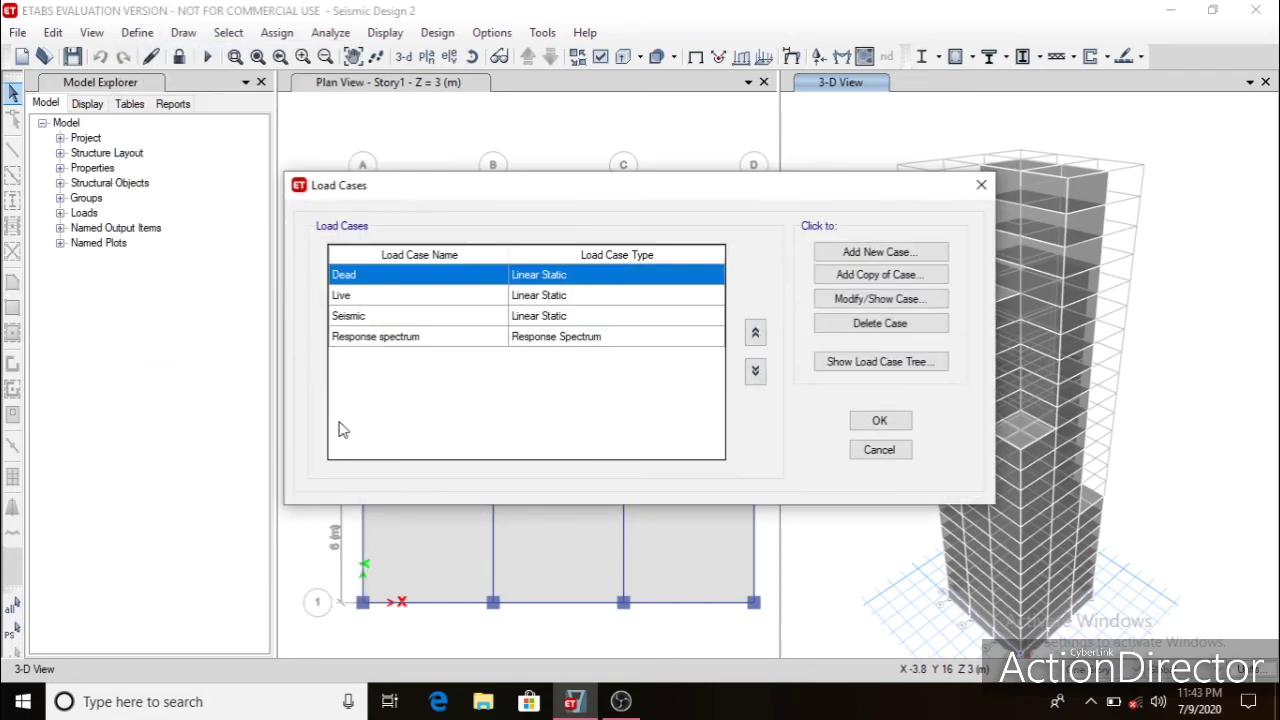
left_click(543, 340)
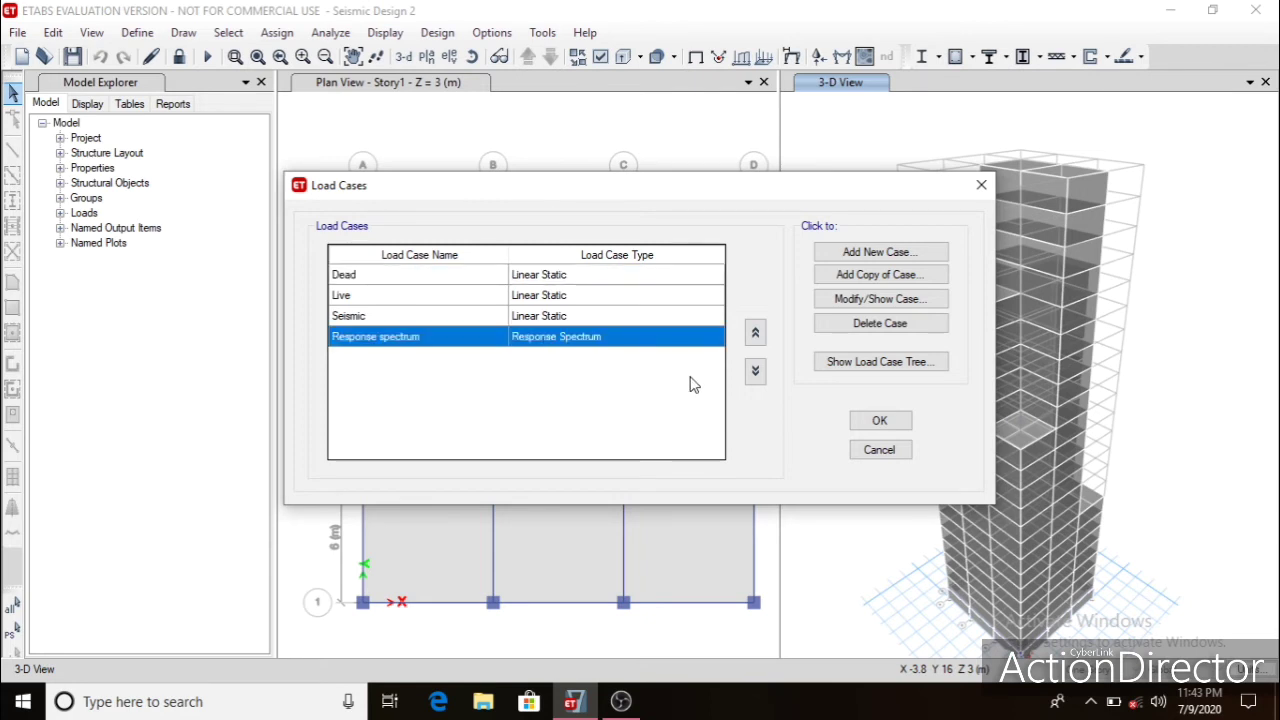
left_click(833, 328)
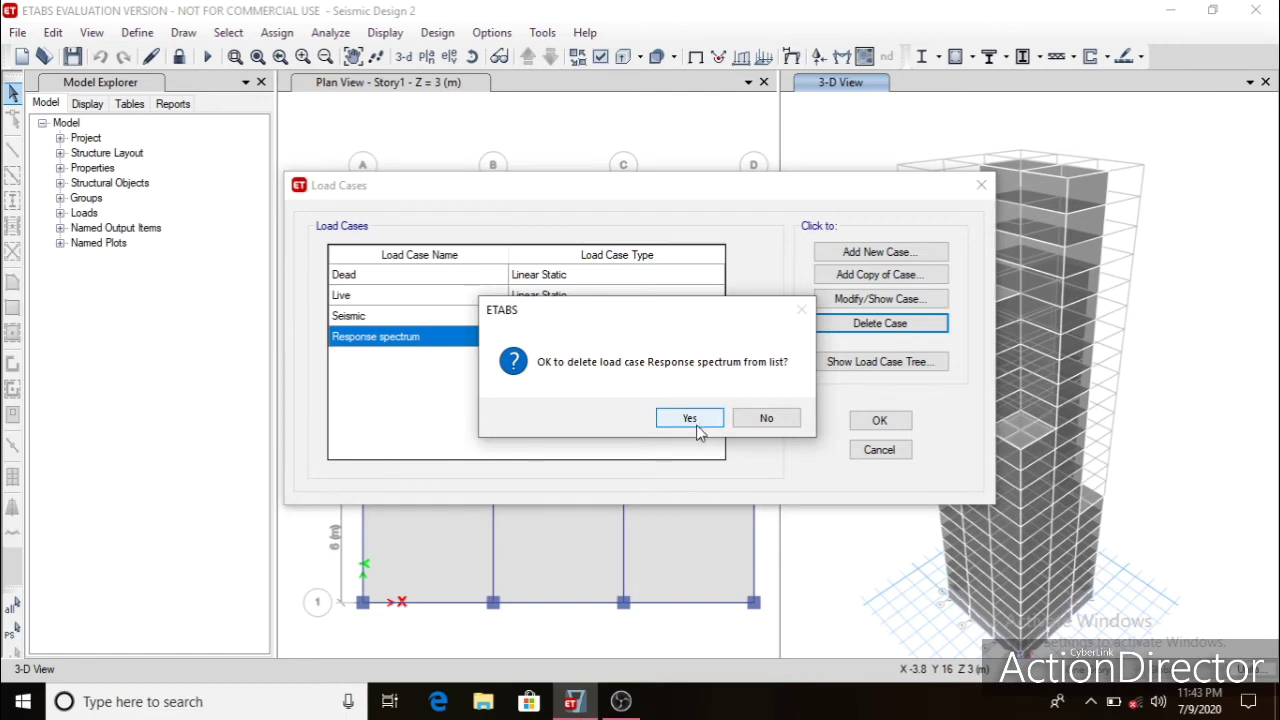
left_click(689, 421)
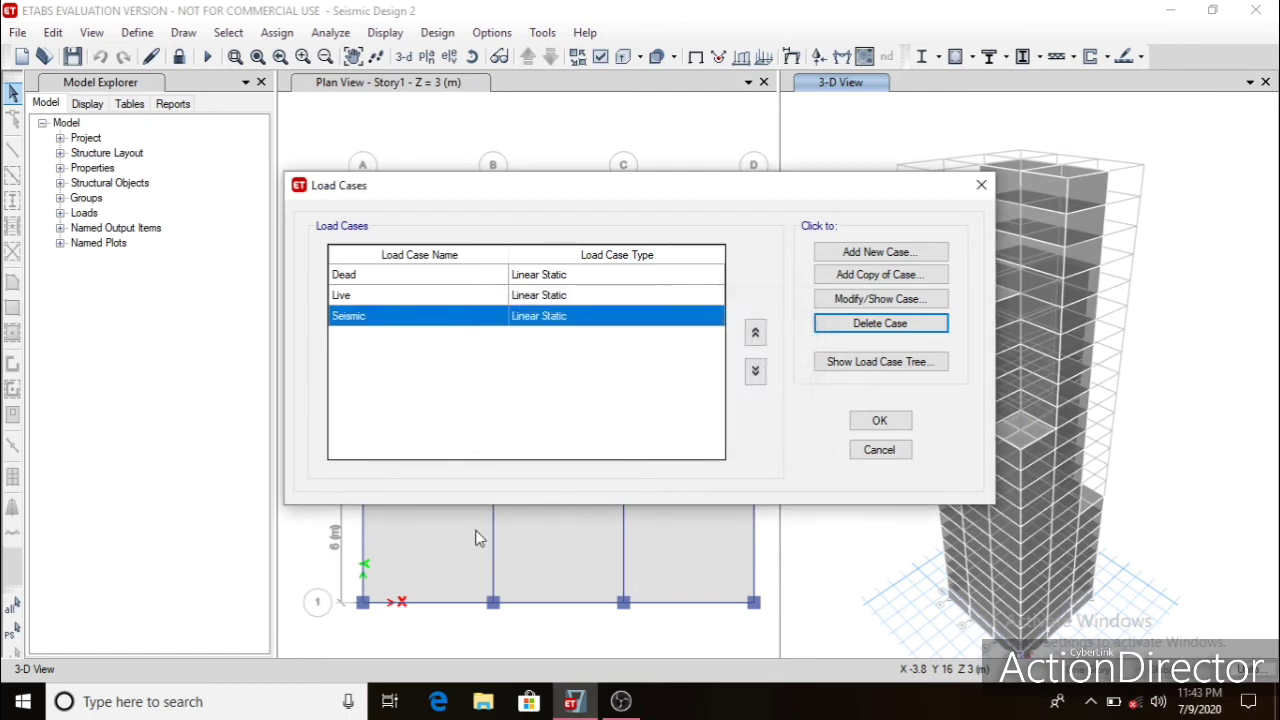
Add a new load case named Time History with the load case type Time History.
left_click(880, 253)
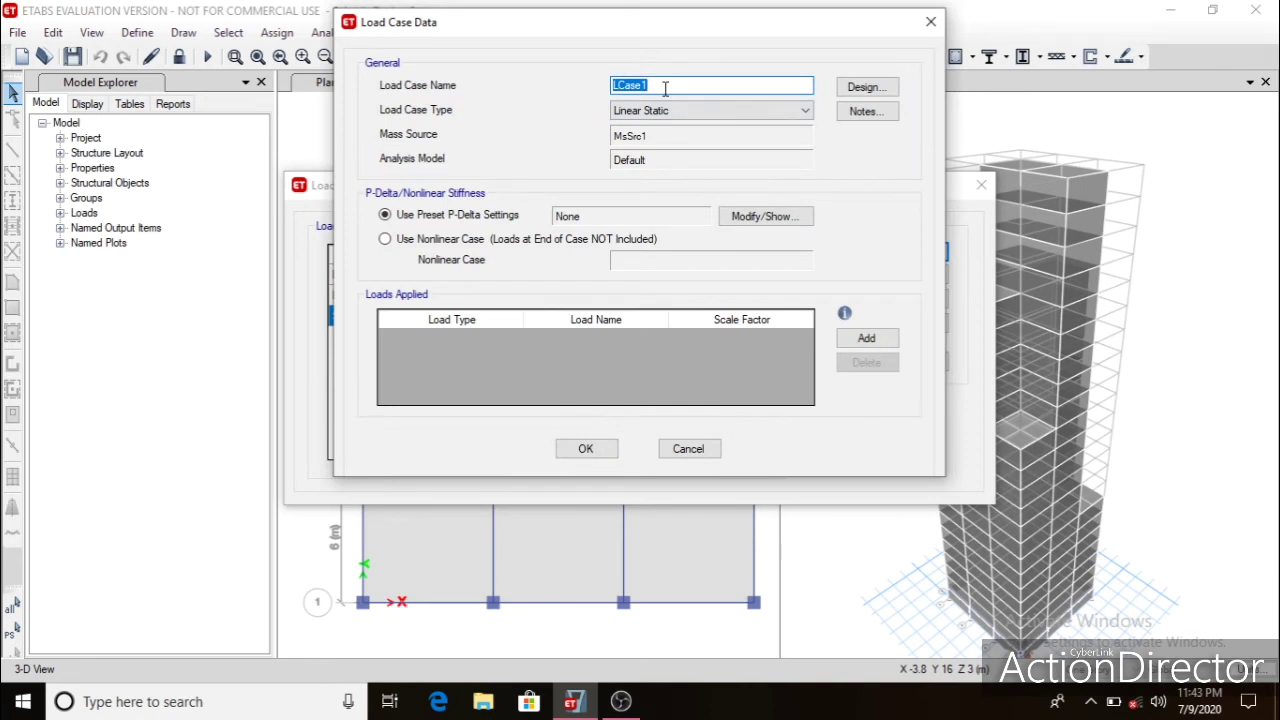
type("Time History")
left_click(752, 111)
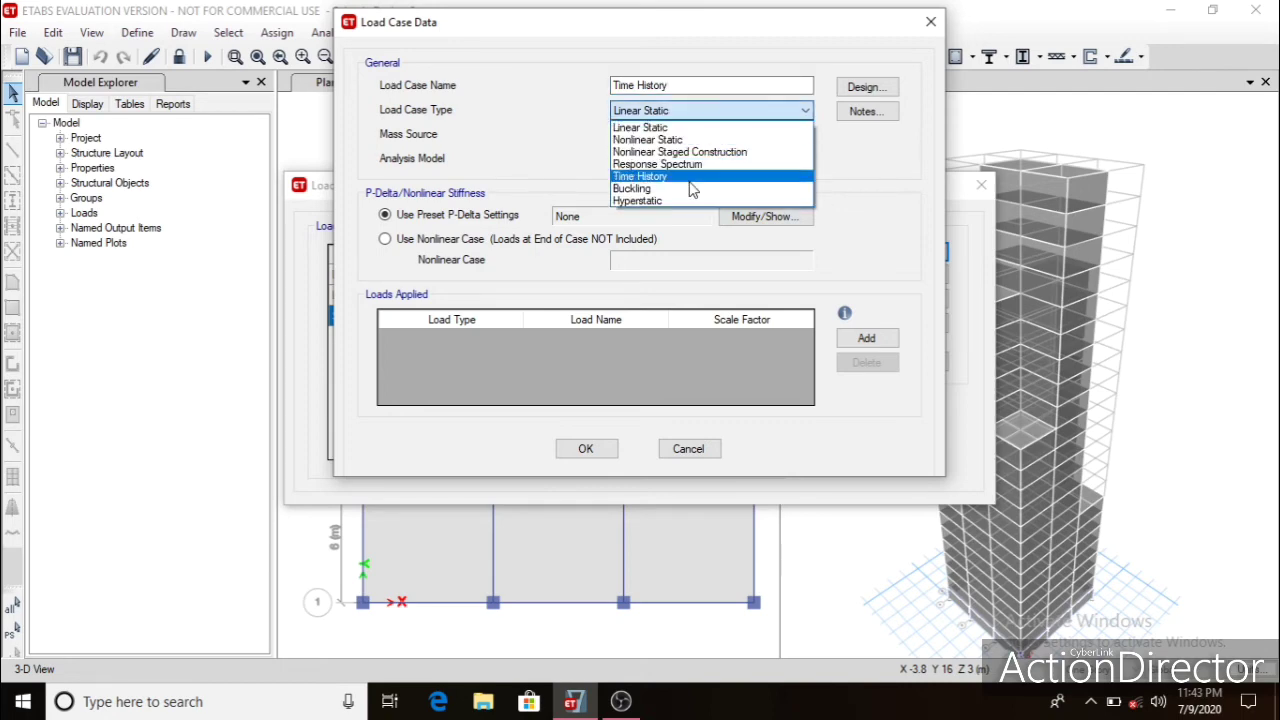
left_click(730, 177)
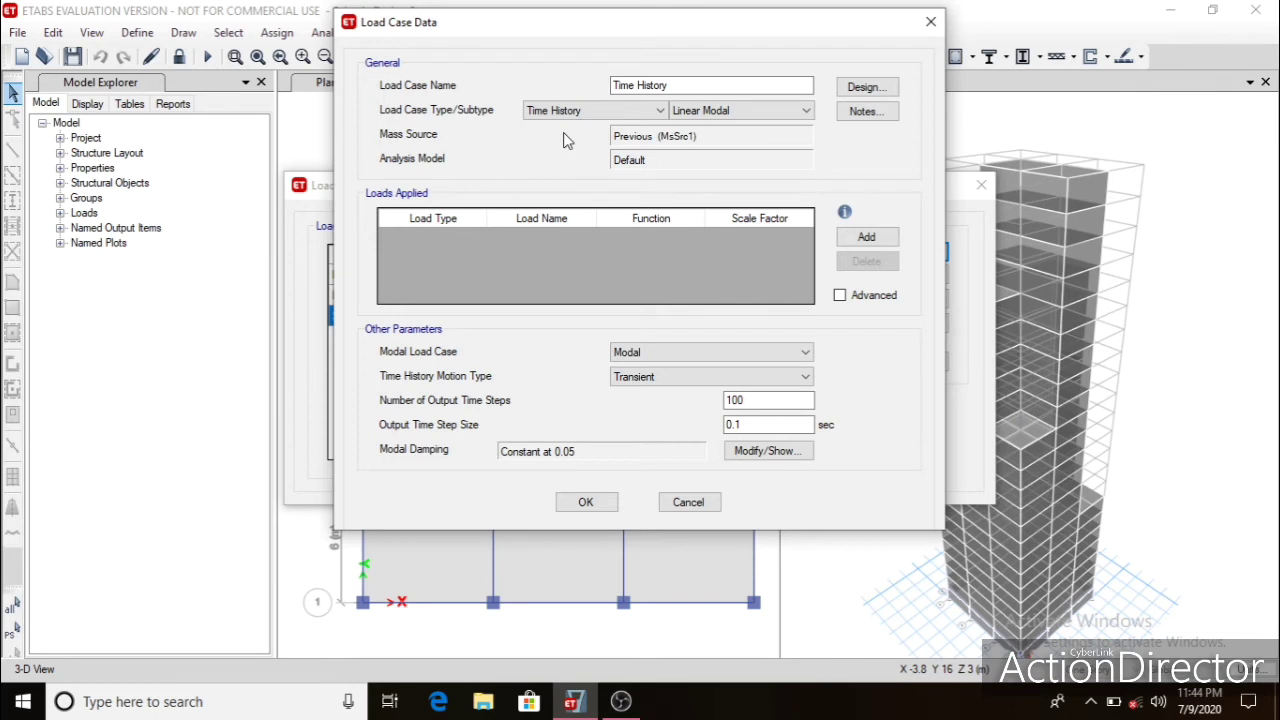
Apply an Acceleration load in U1 using the Time History function with scale factor 1633.5, and accept the load cases.
left_click(866, 237)
left_click(470, 238)
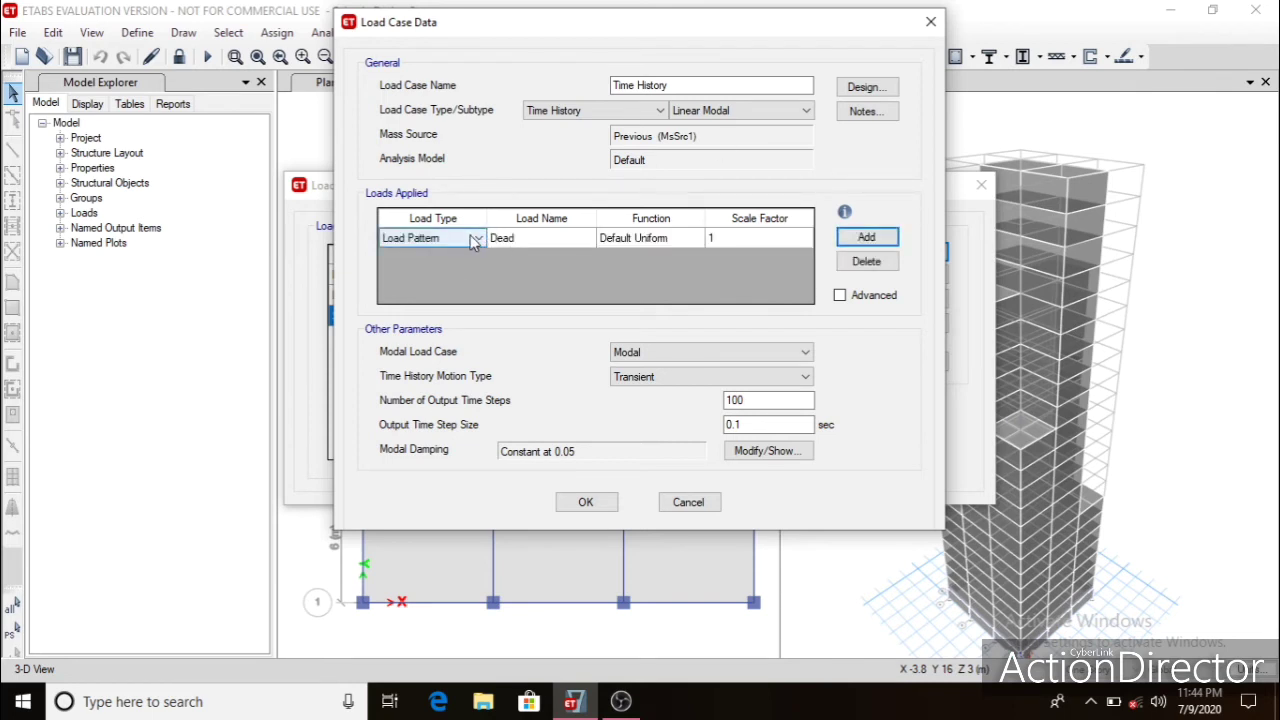
left_click(478, 238)
left_click(452, 268)
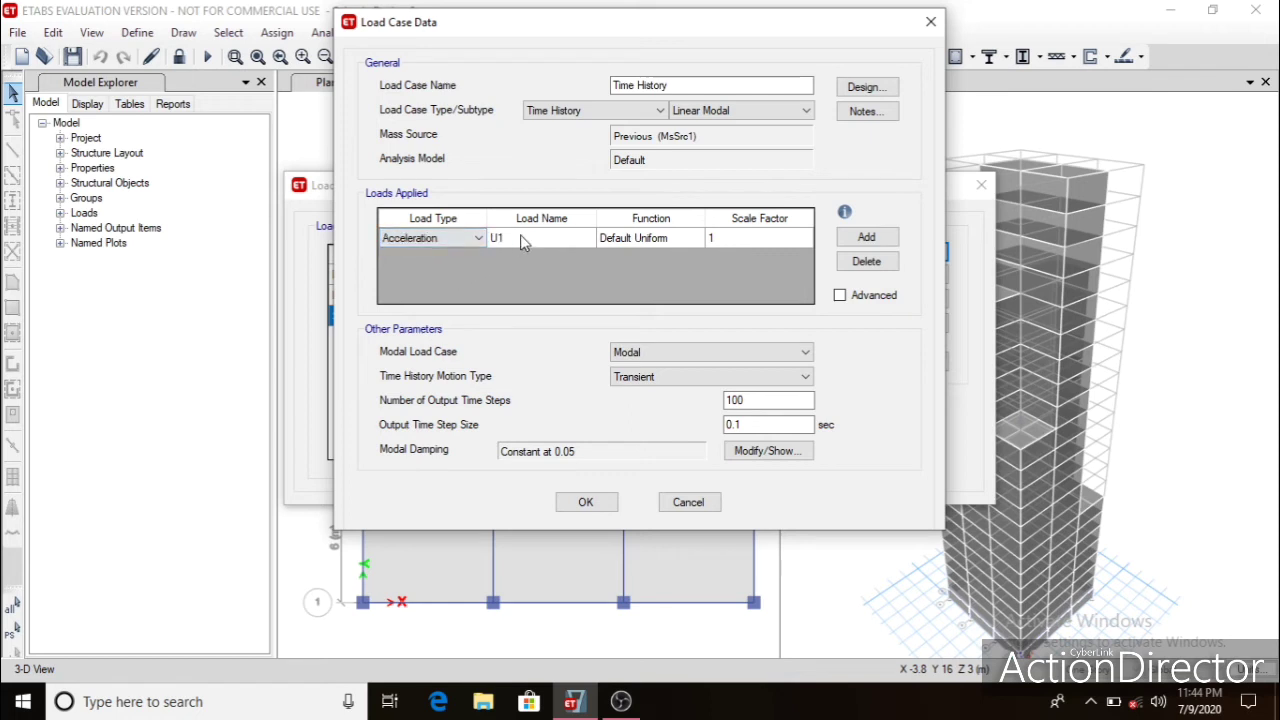
left_click(651, 238)
left_click(652, 238)
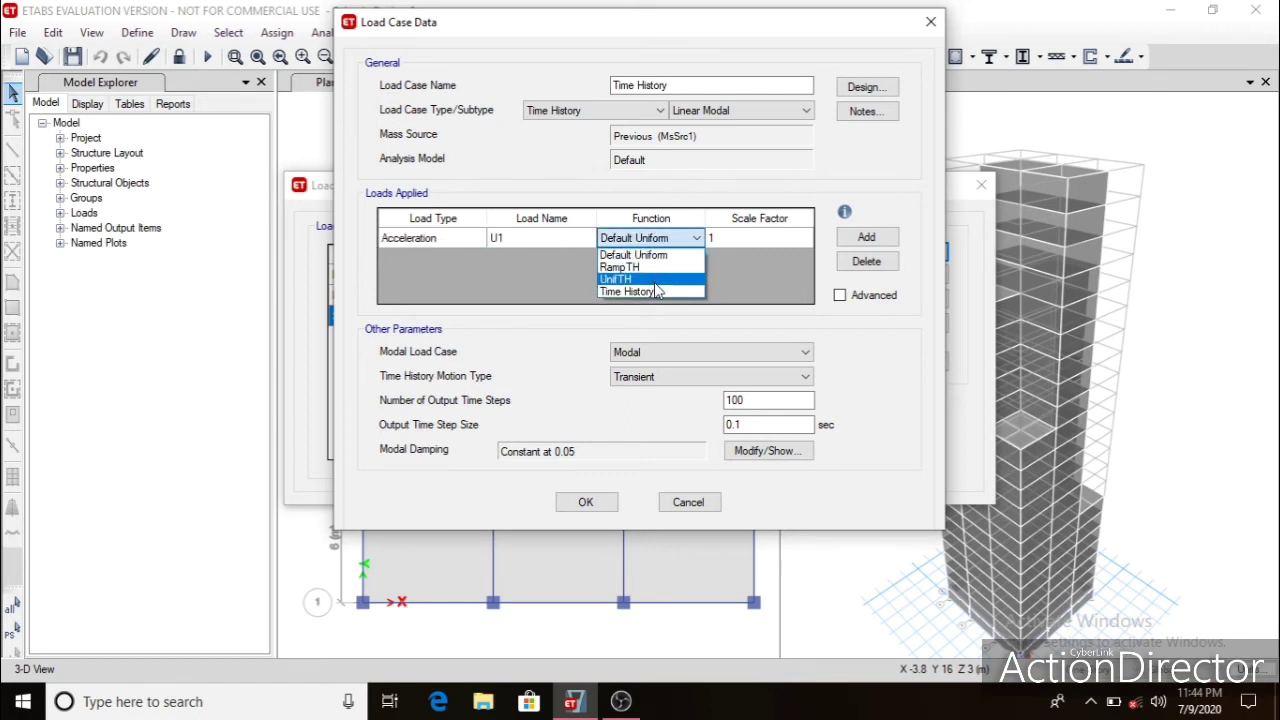
left_click(655, 290)
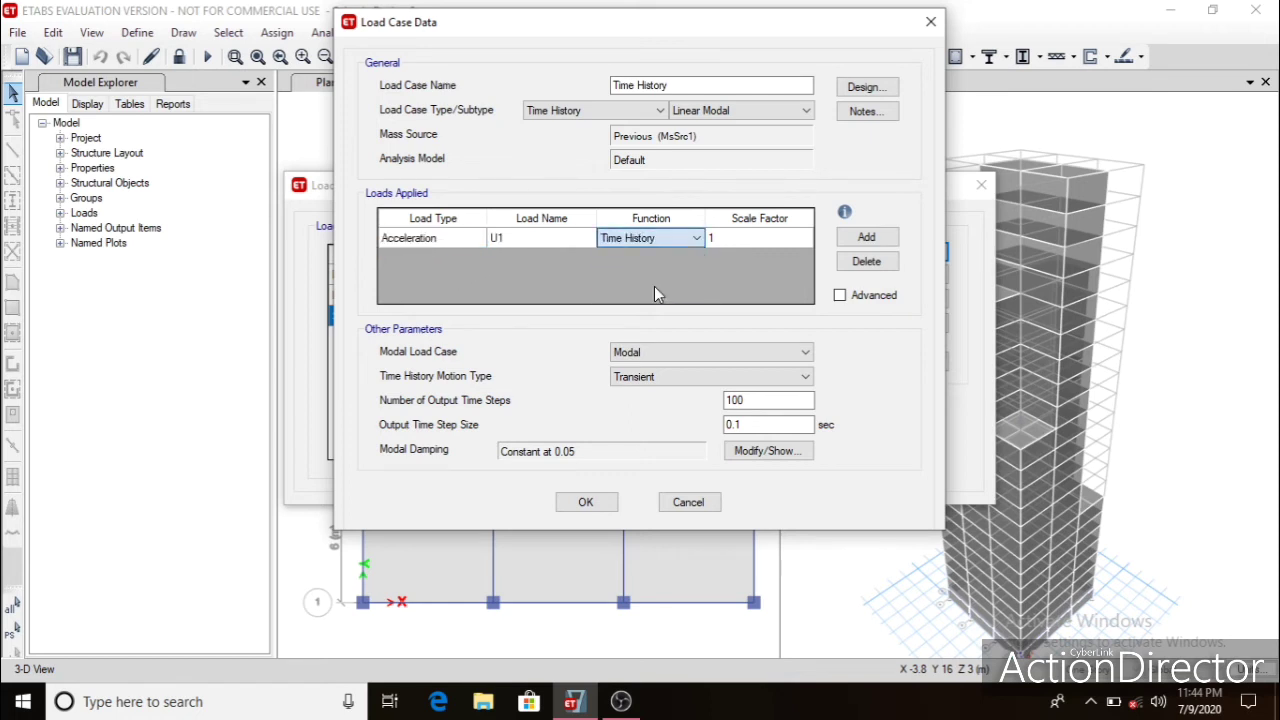
left_click(755, 240)
type("1633.5")
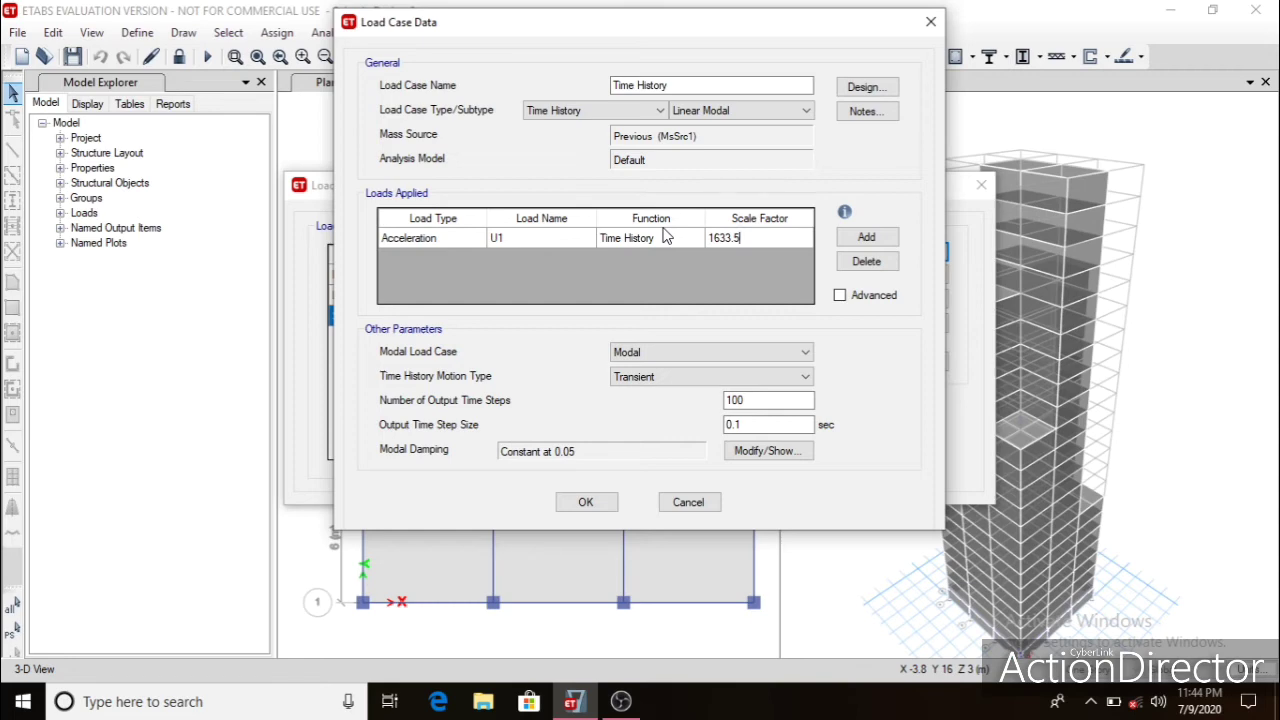
left_click(596, 506)
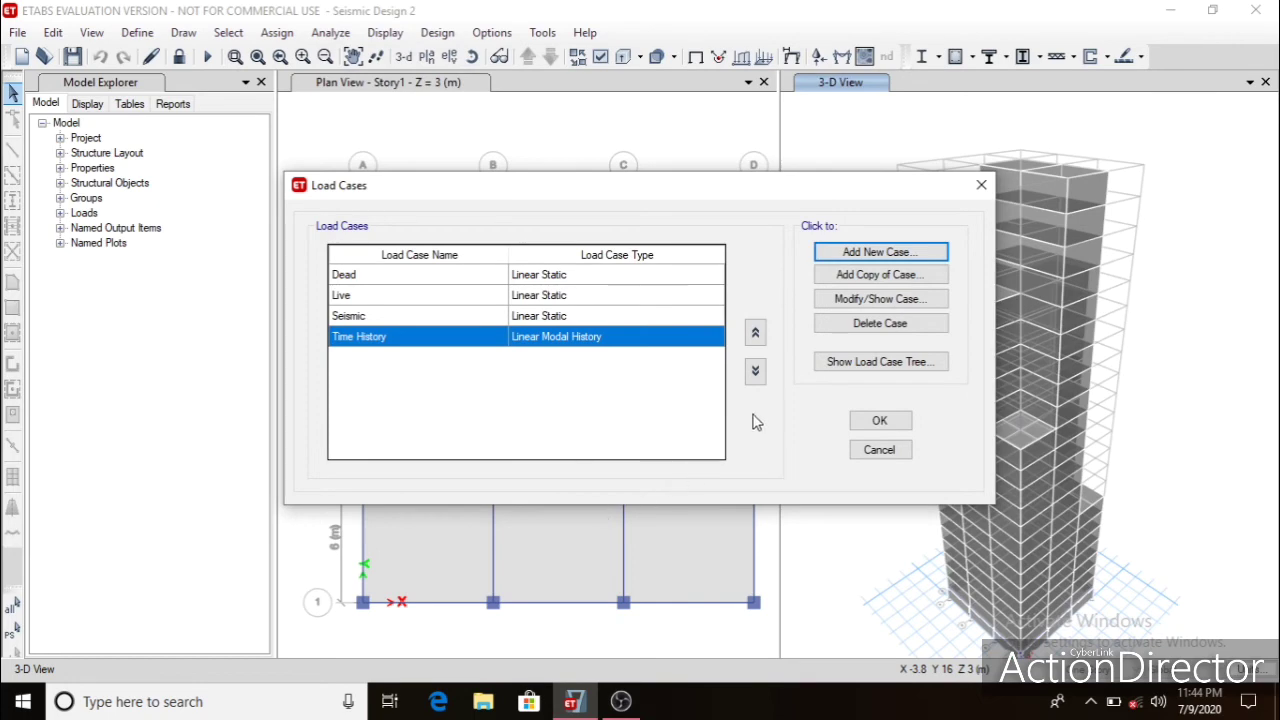
left_click(879, 421)
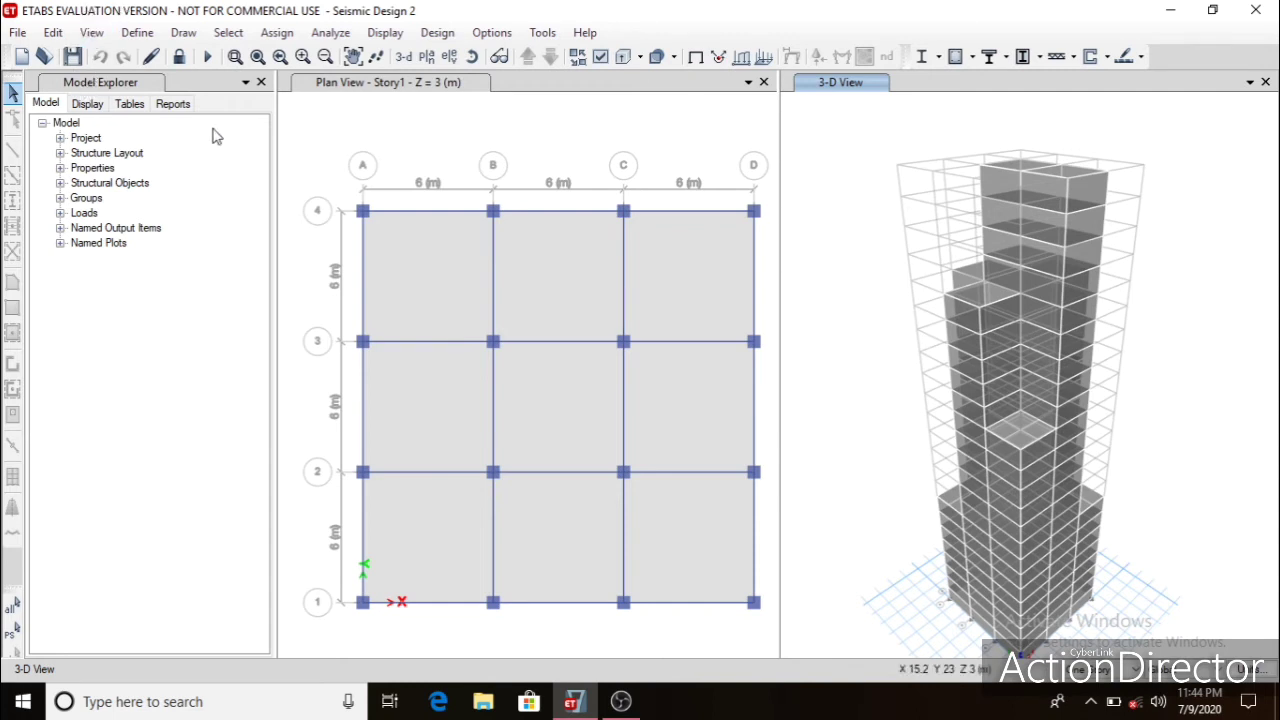
Review the IS 1893:2016 lateral load settings of the Seismic load pattern without changing them.
left_click(139, 34)
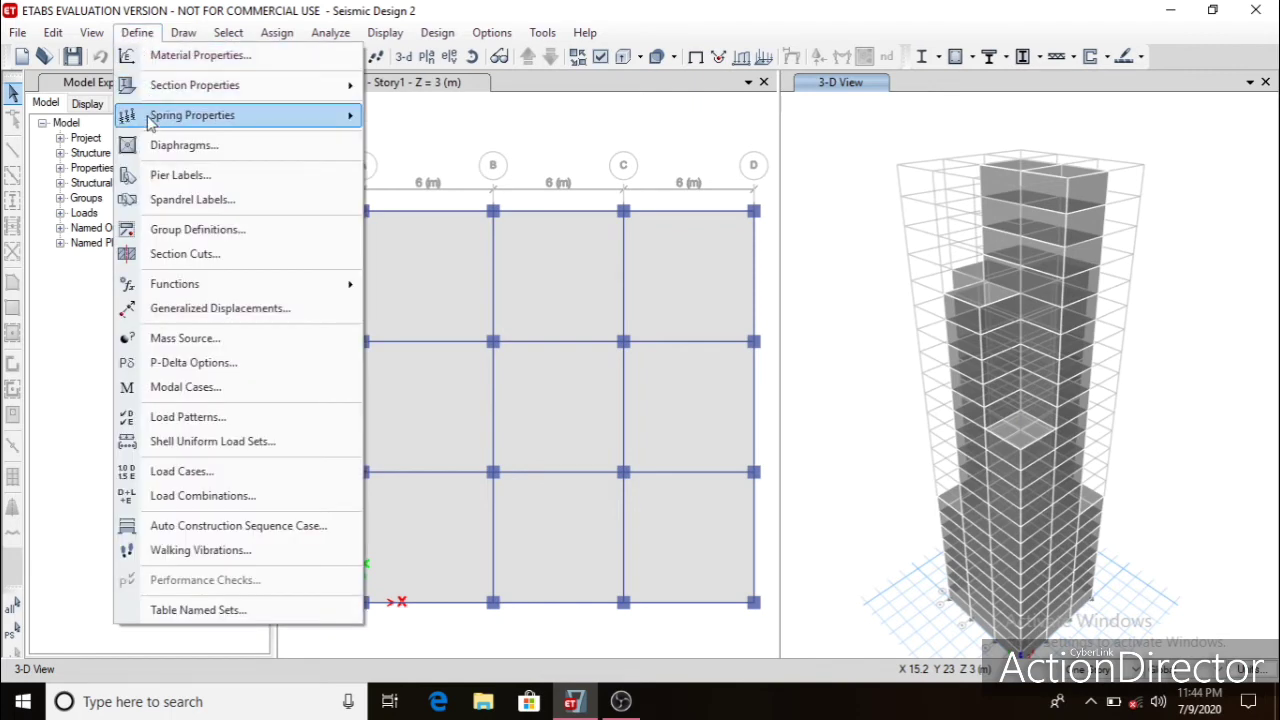
left_click(210, 418)
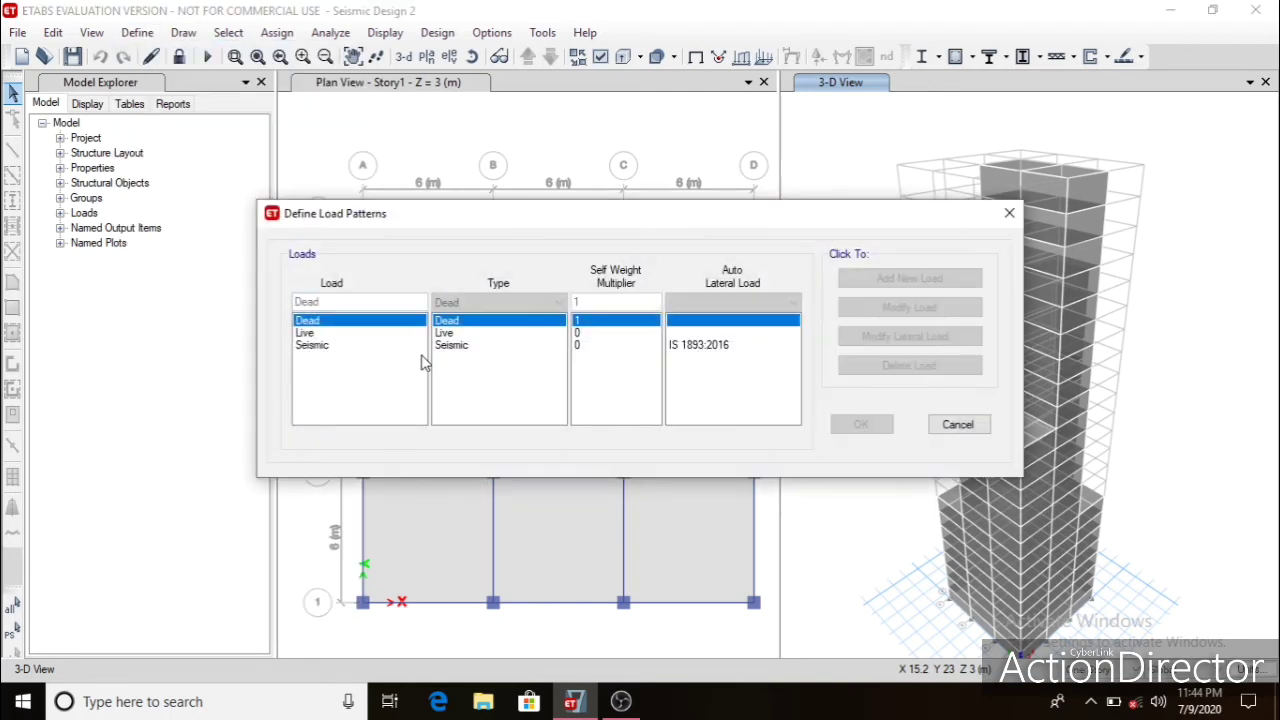
left_click(466, 347)
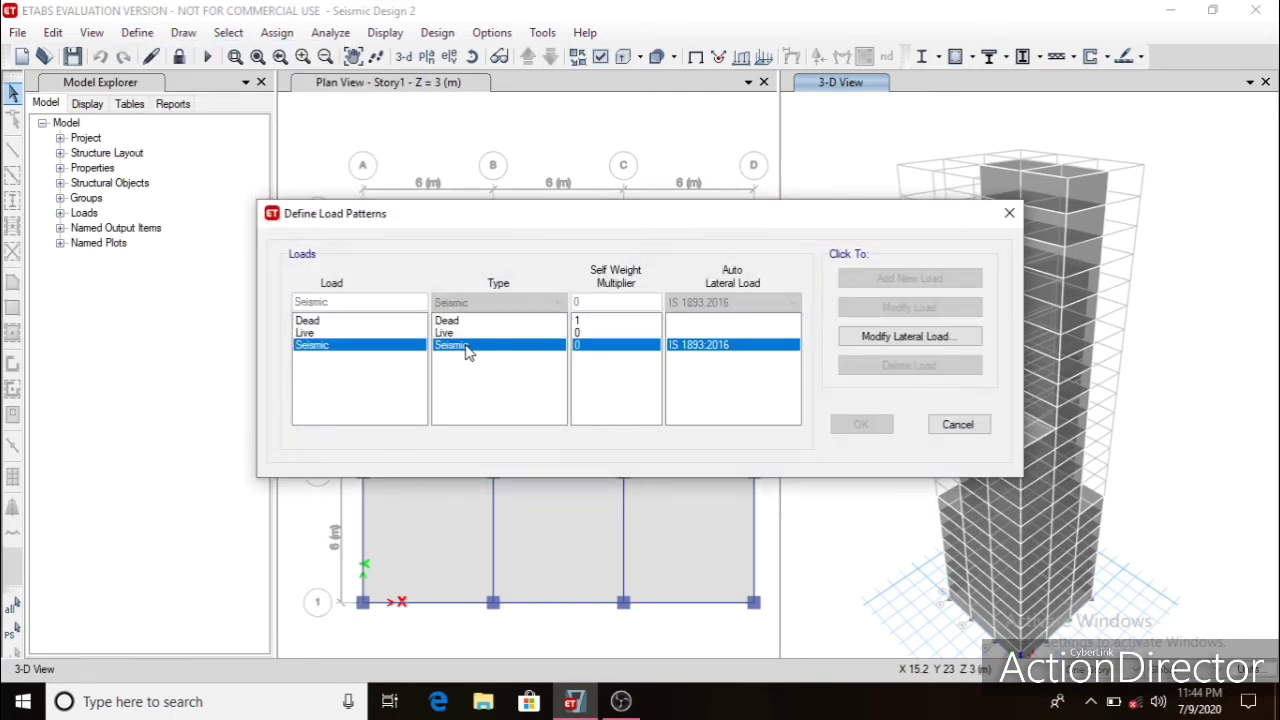
left_click(893, 340)
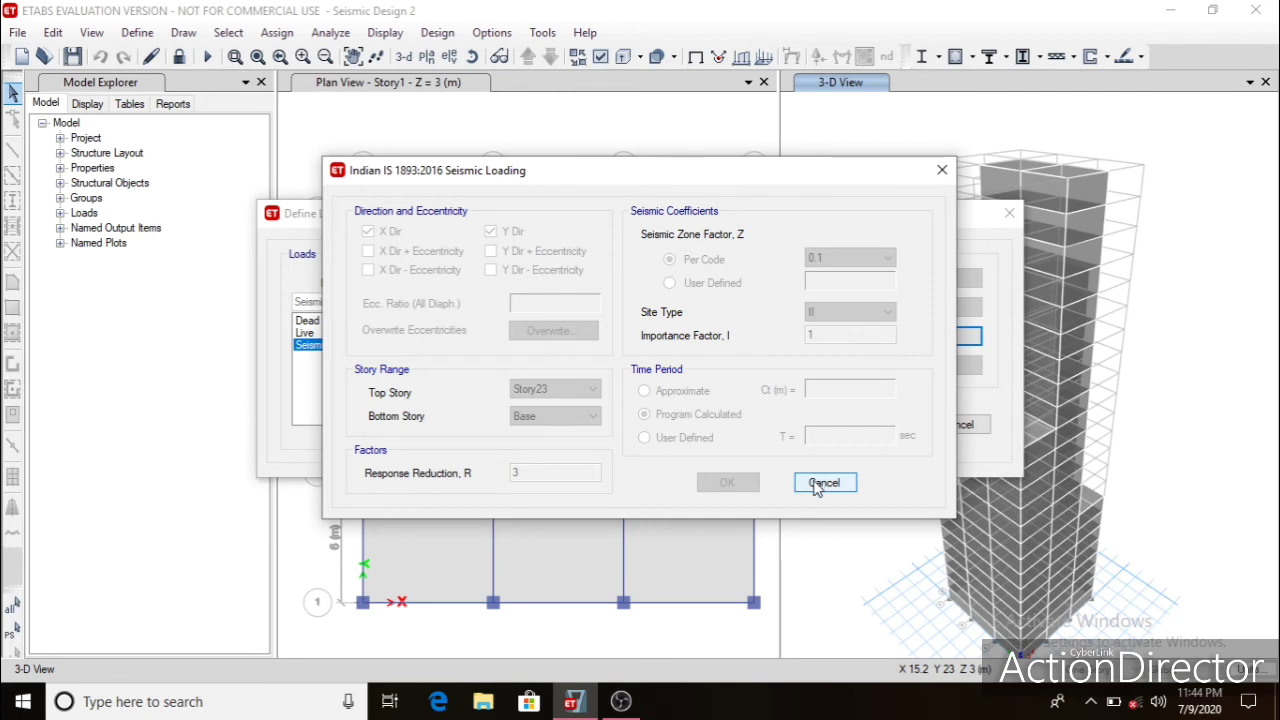
left_click(824, 483)
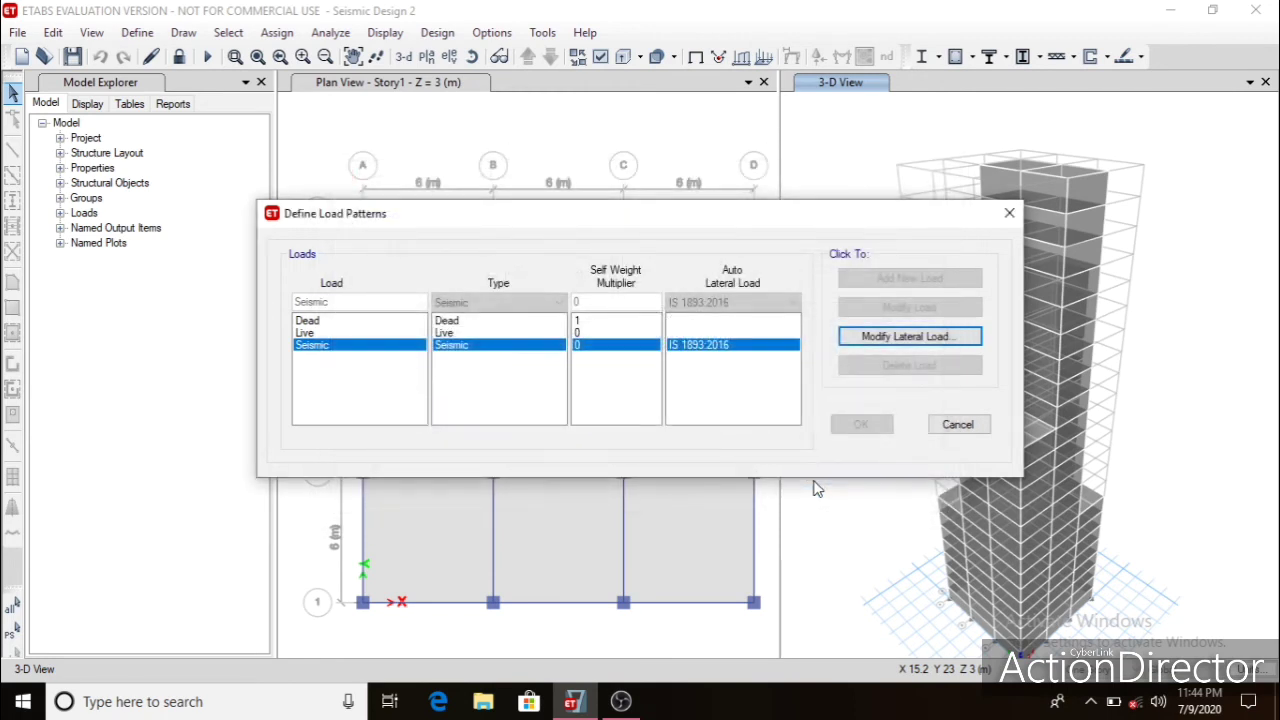
left_click(960, 425)
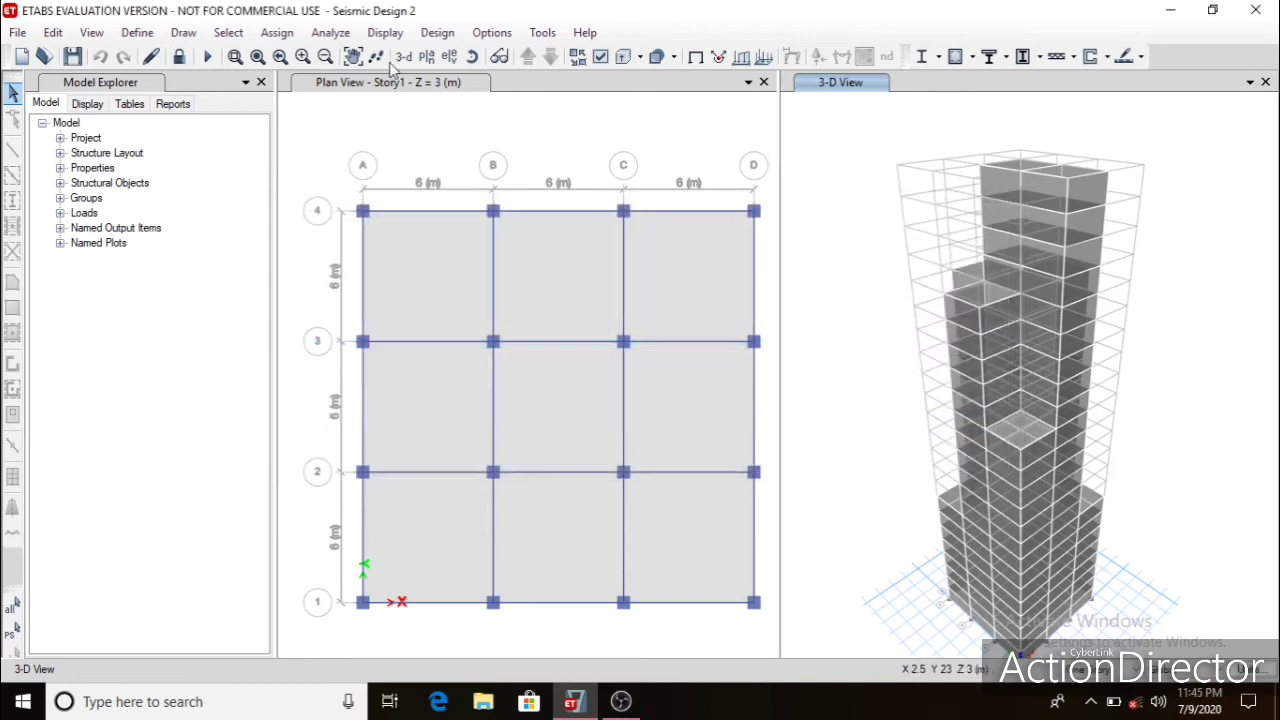
Unlock the model and limit the Seismic load pattern's IS 1893:2016 lateral load to X Dir by turning off Y Dir.
left_click(180, 58)
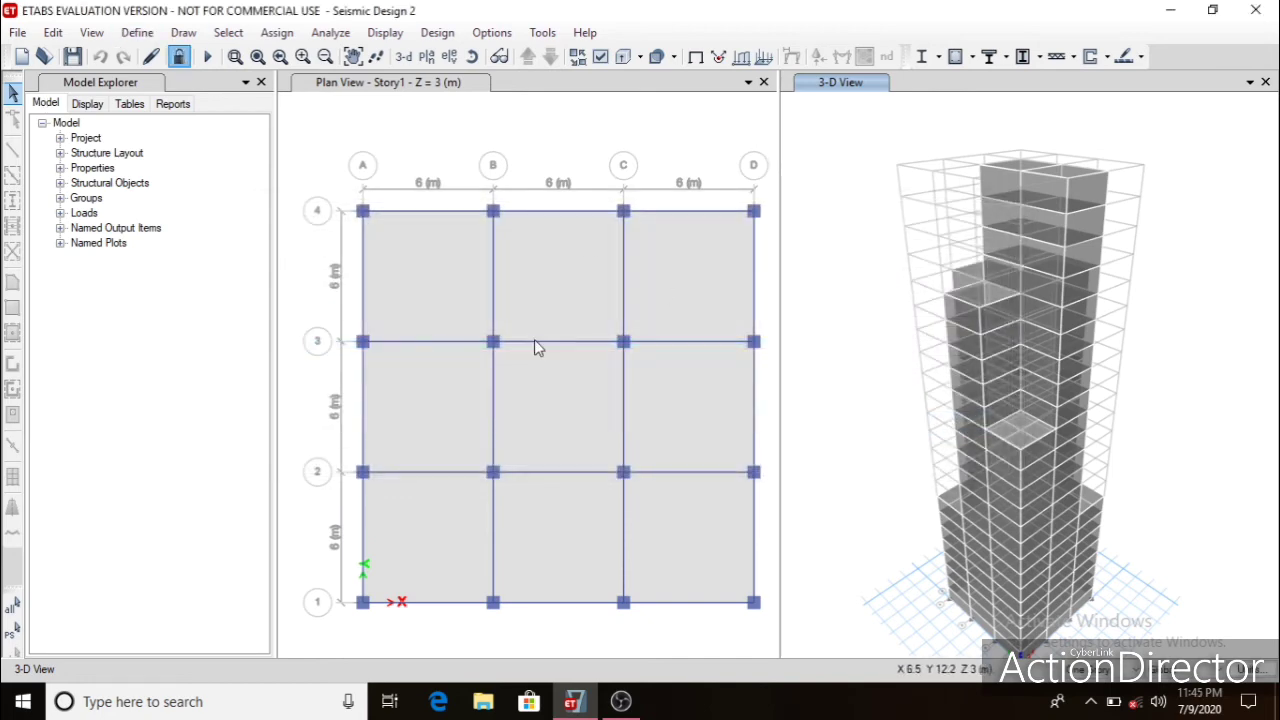
left_click(137, 32)
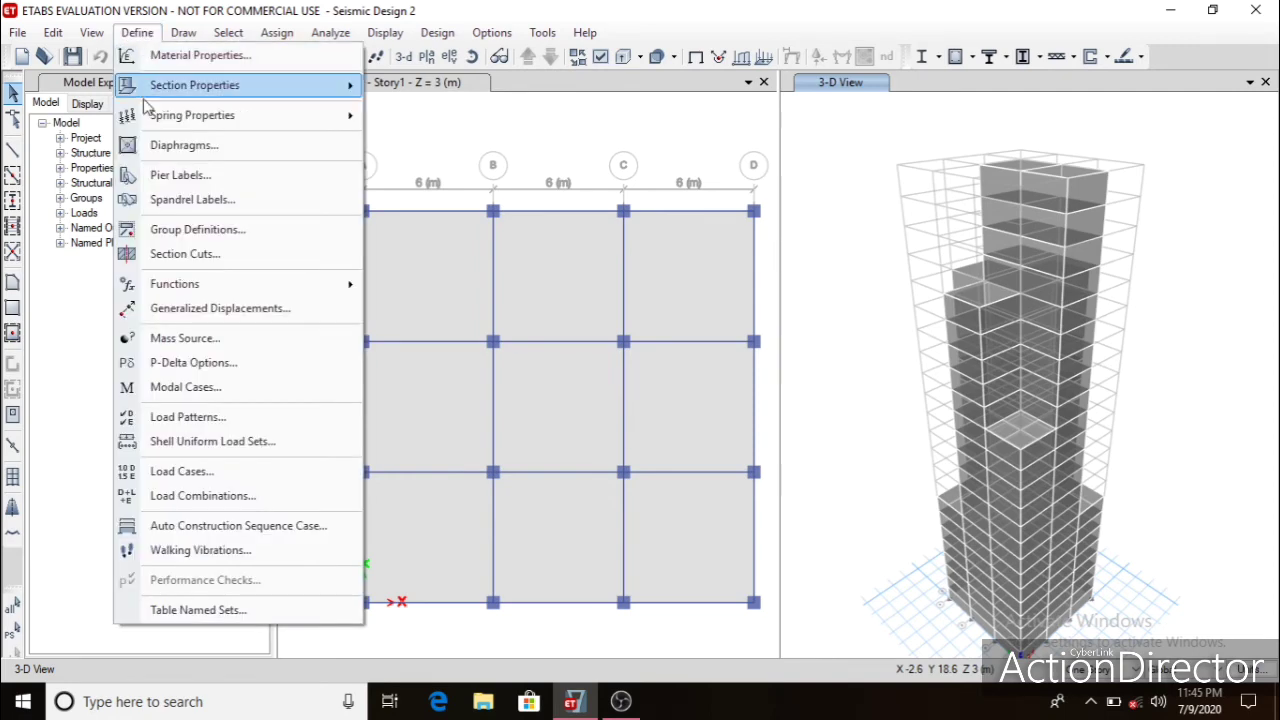
left_click(186, 418)
left_click(530, 345)
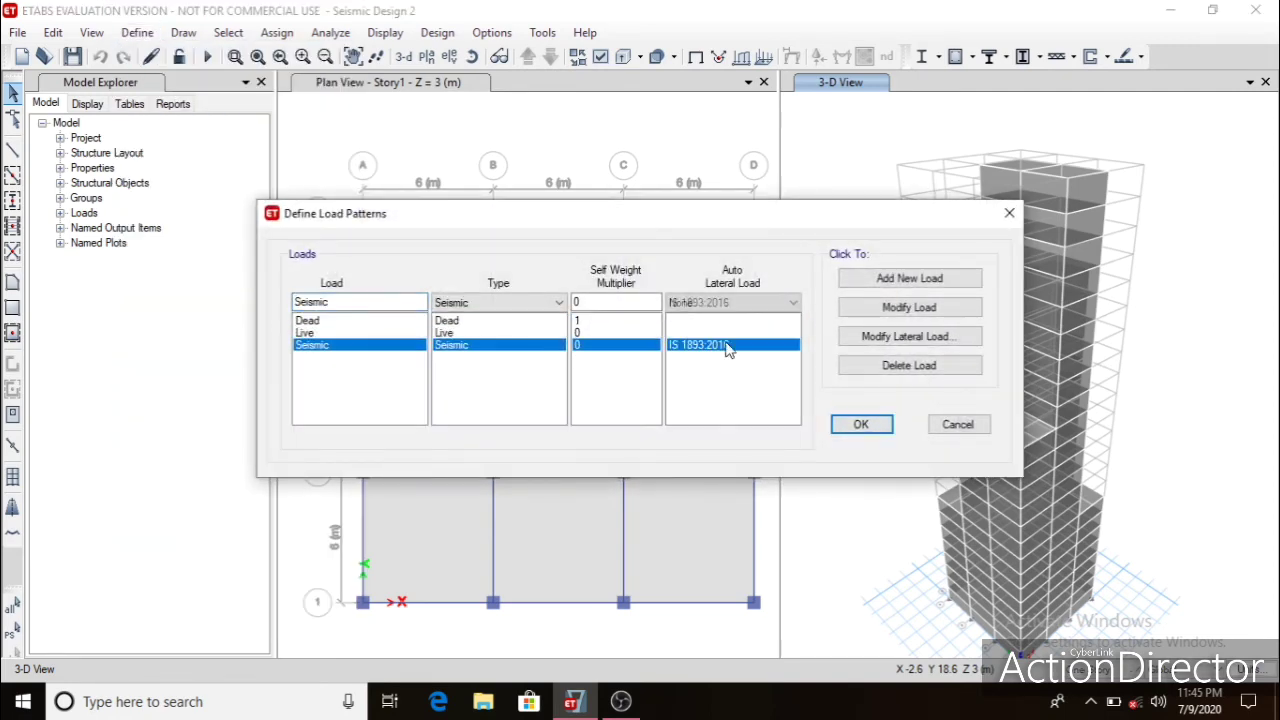
left_click(860, 338)
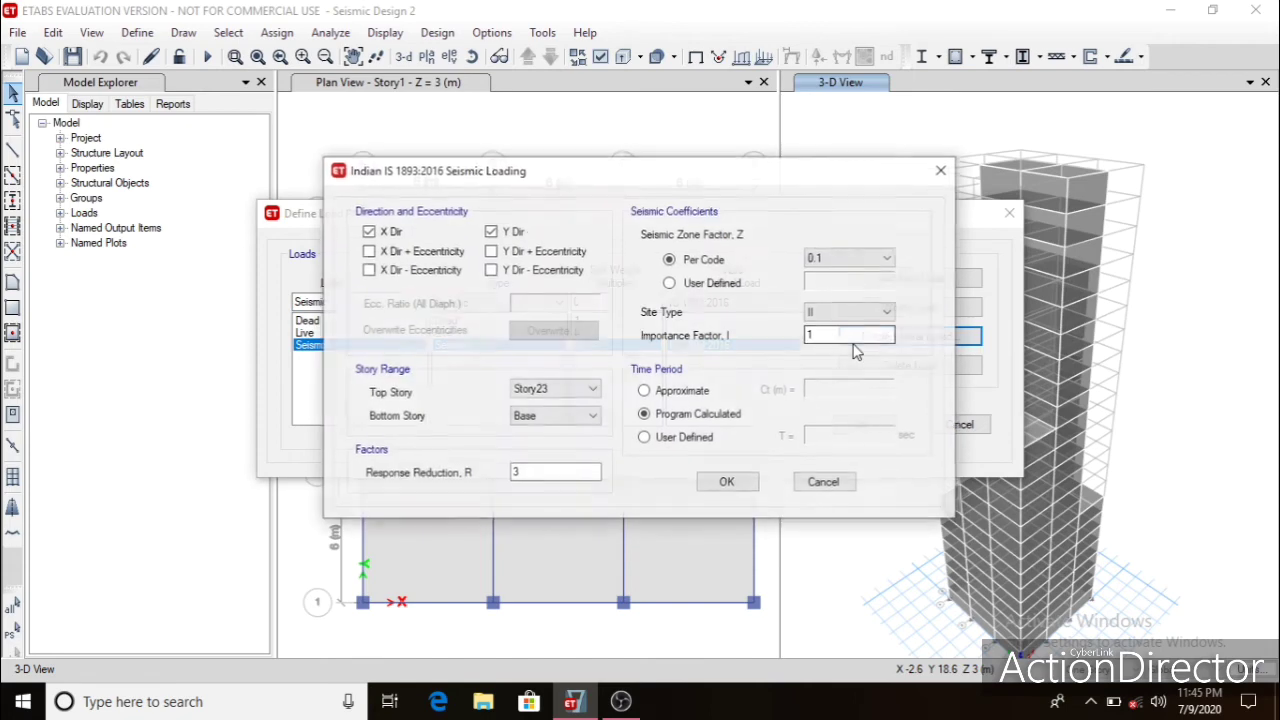
left_click(490, 231)
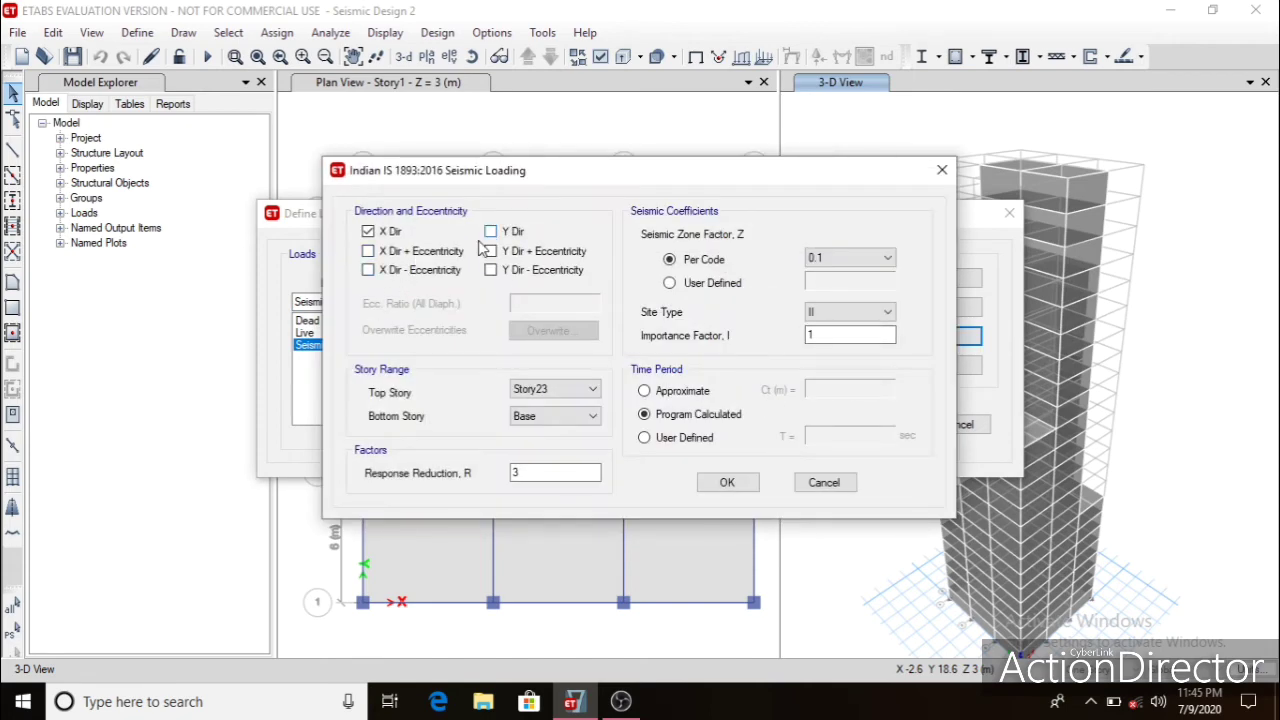
left_click(727, 485)
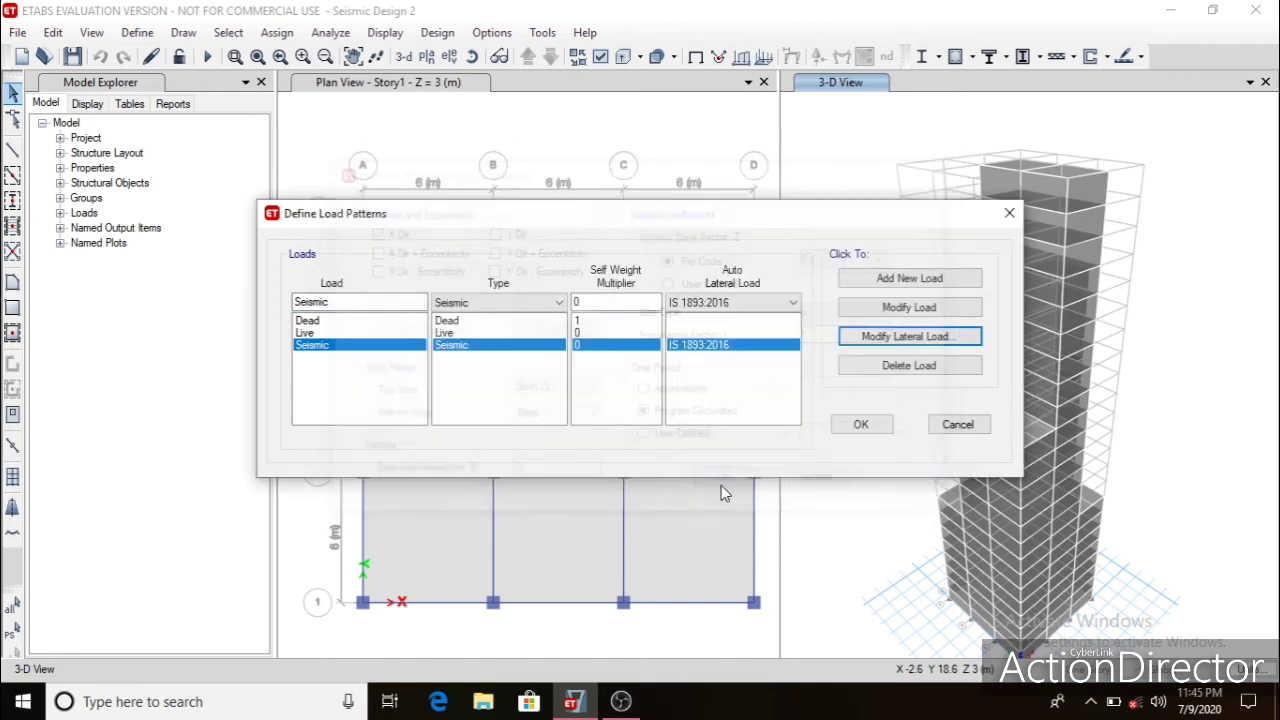
left_click(861, 426)
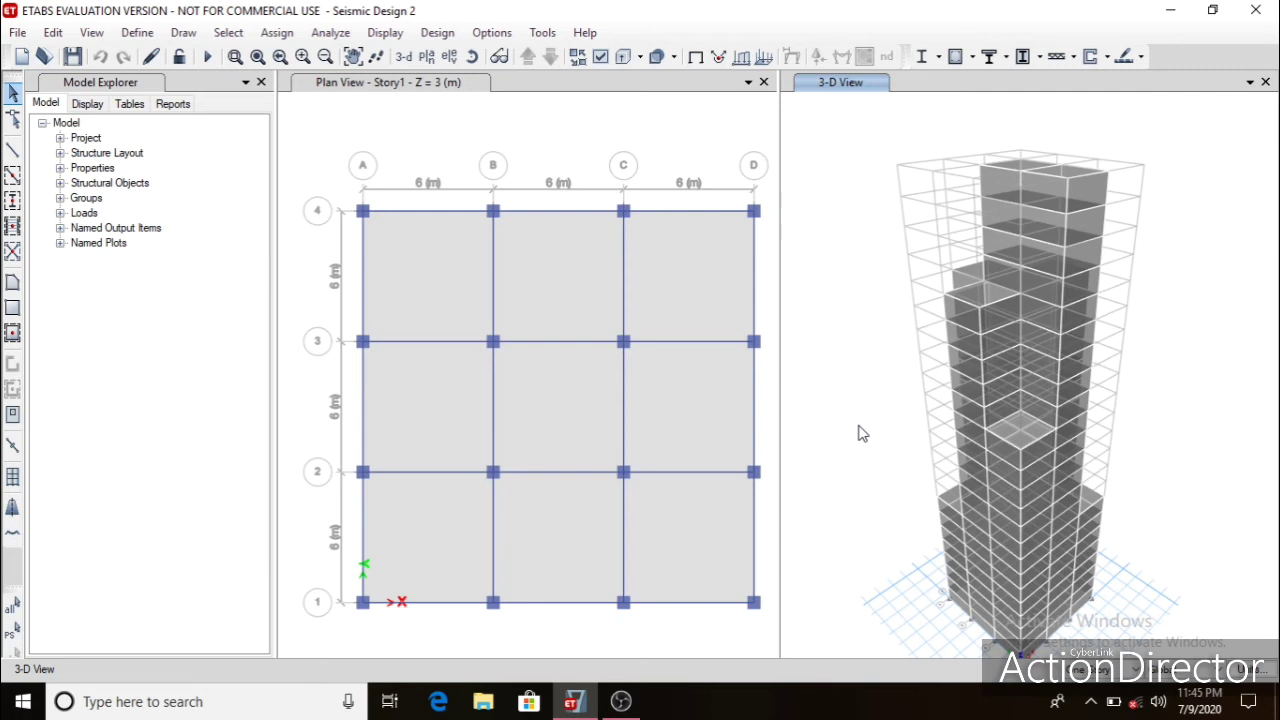
Run the analysis for the Modal, Seismic and Time History cases, leaving Dead and Live set to Do not Run.
left_click(328, 33)
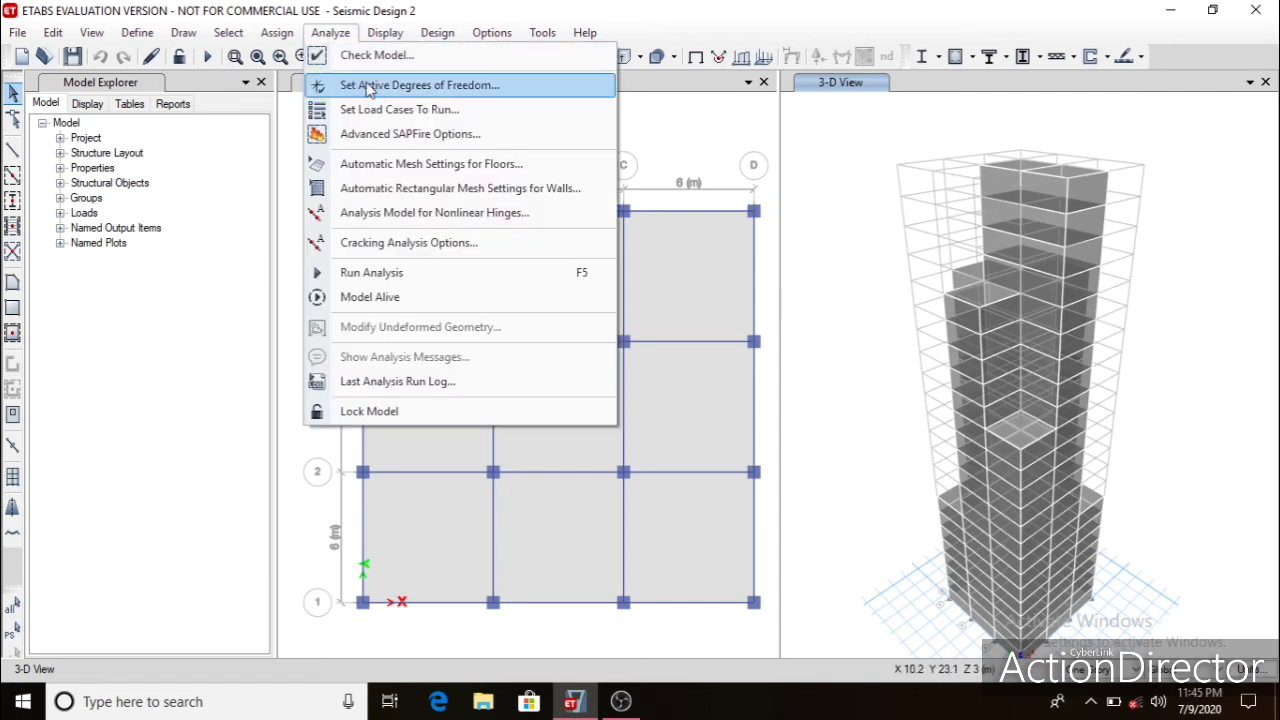
left_click(372, 109)
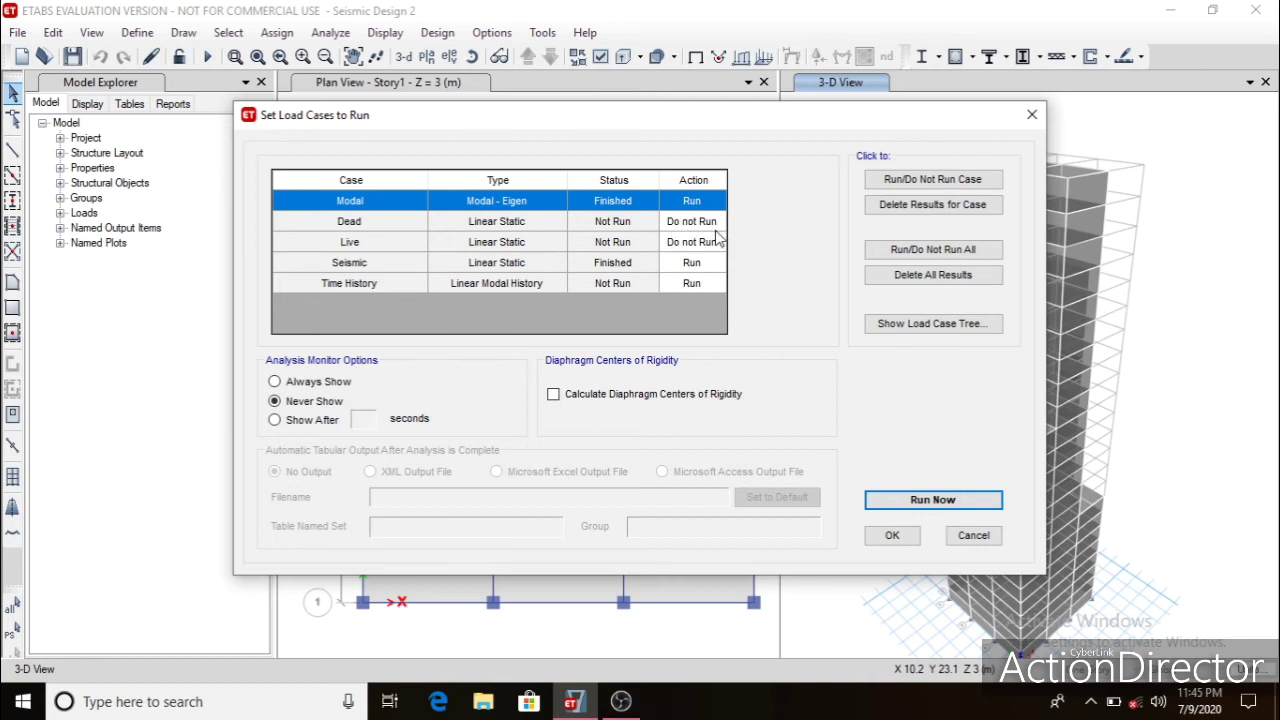
left_click(890, 500)
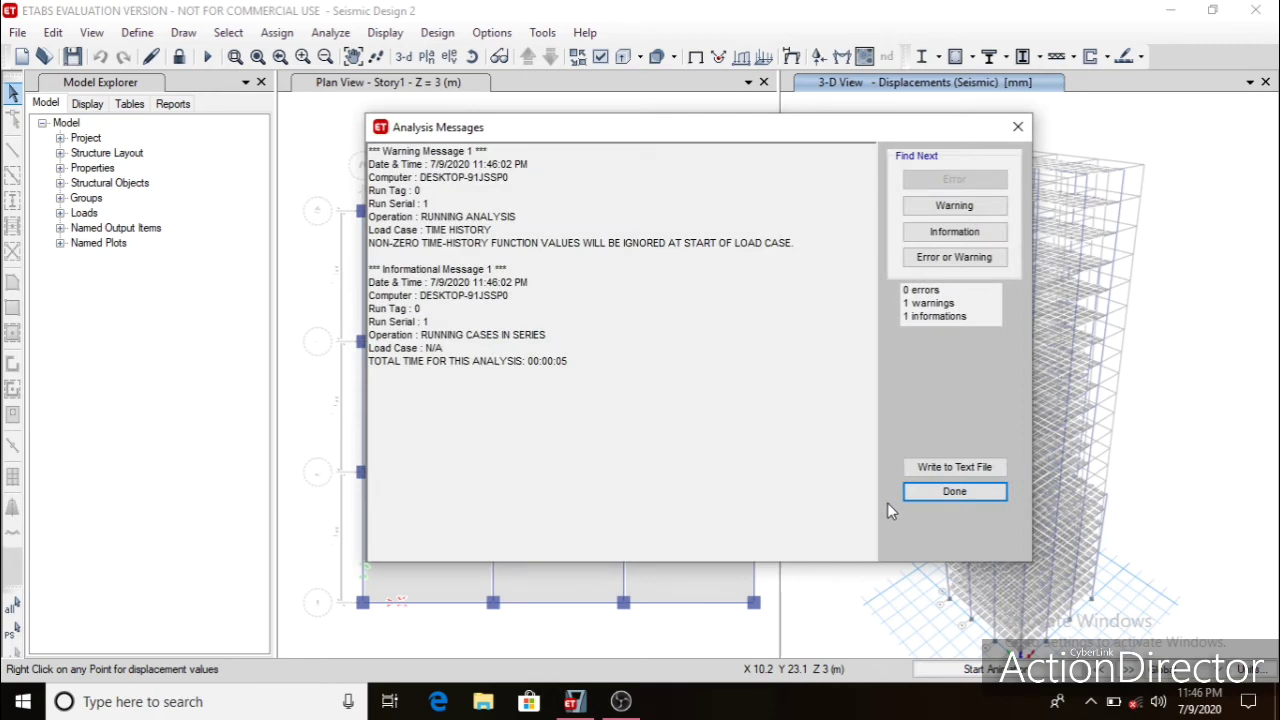
key("Return")
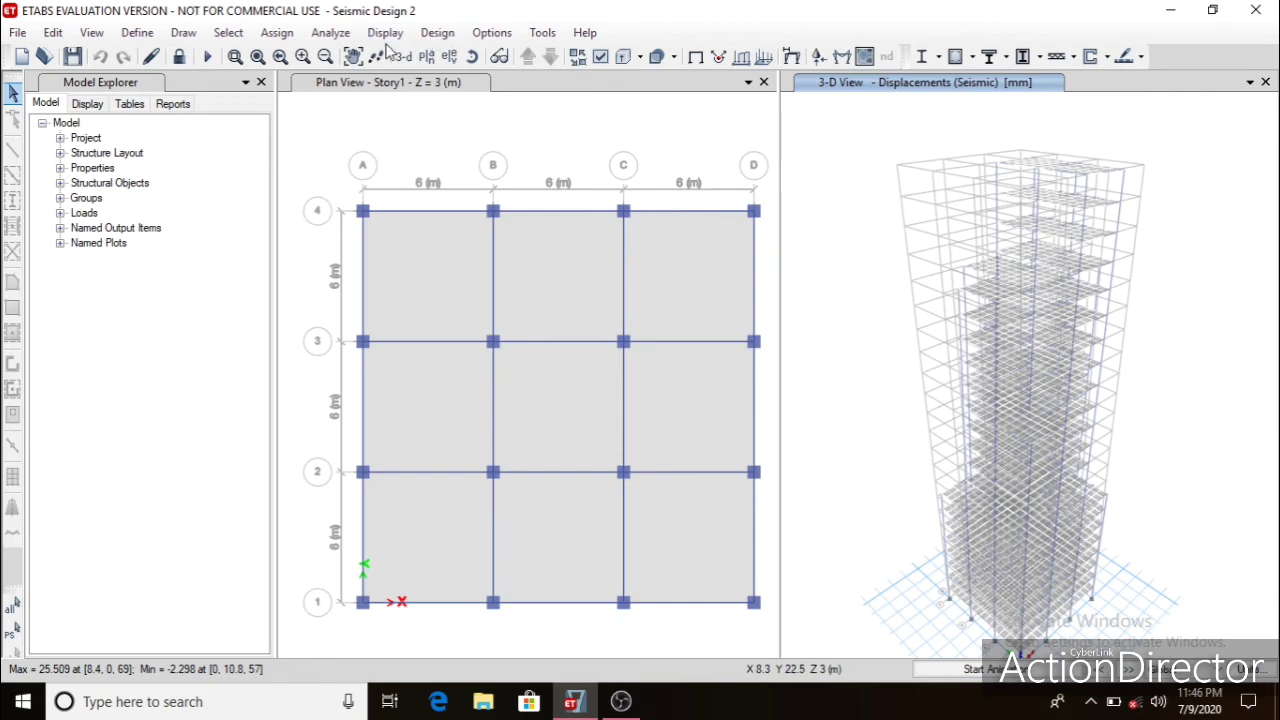
Run the concrete frame design check on the analysed building.
left_click(446, 36)
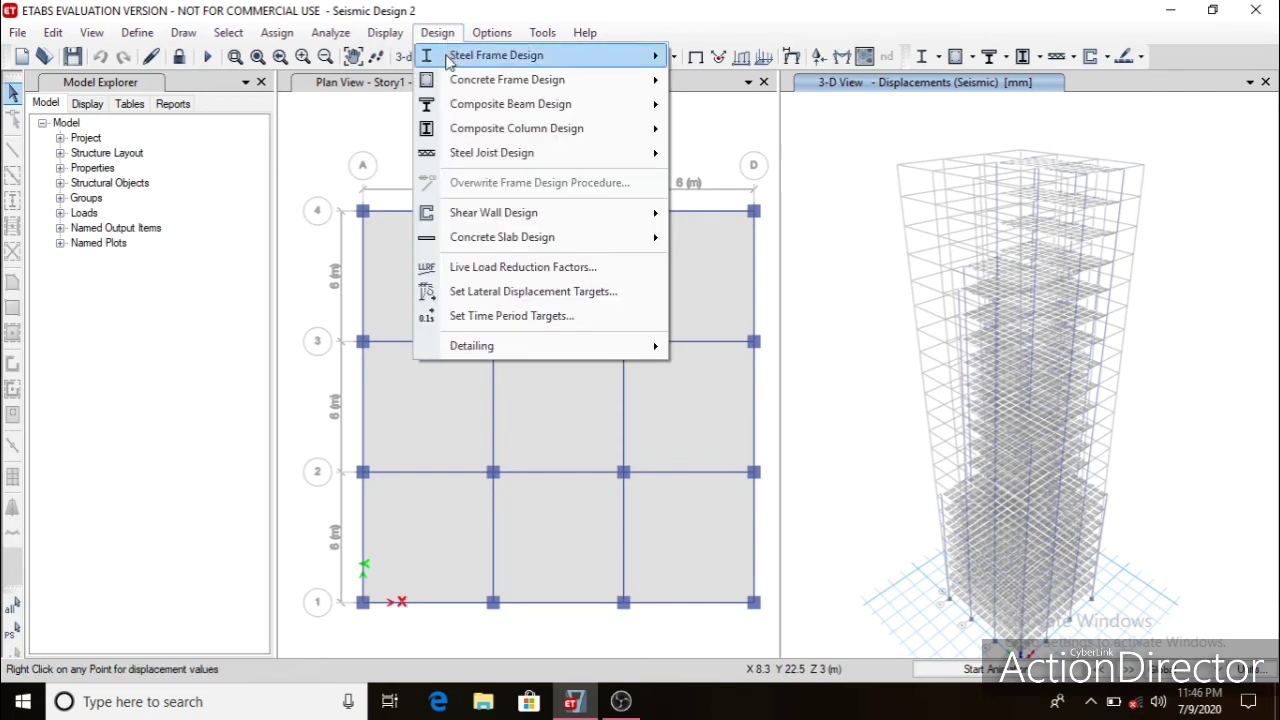
mouse_move(465, 85)
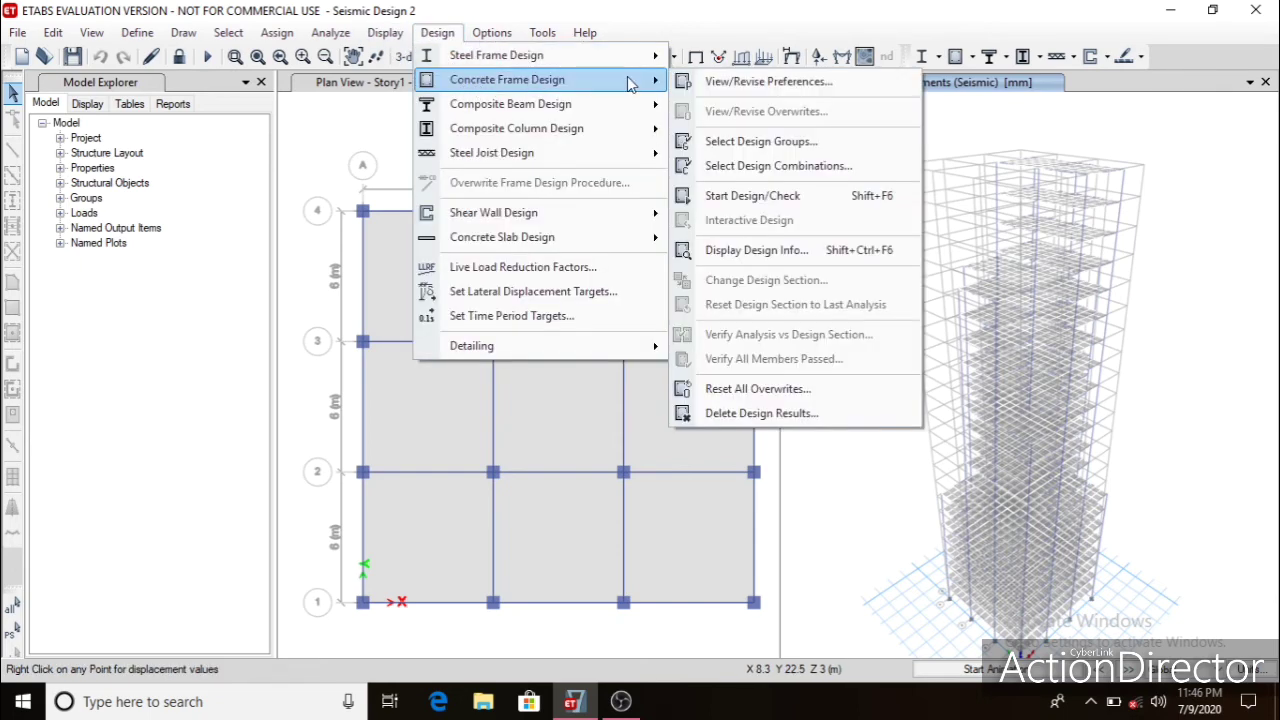
left_click(760, 196)
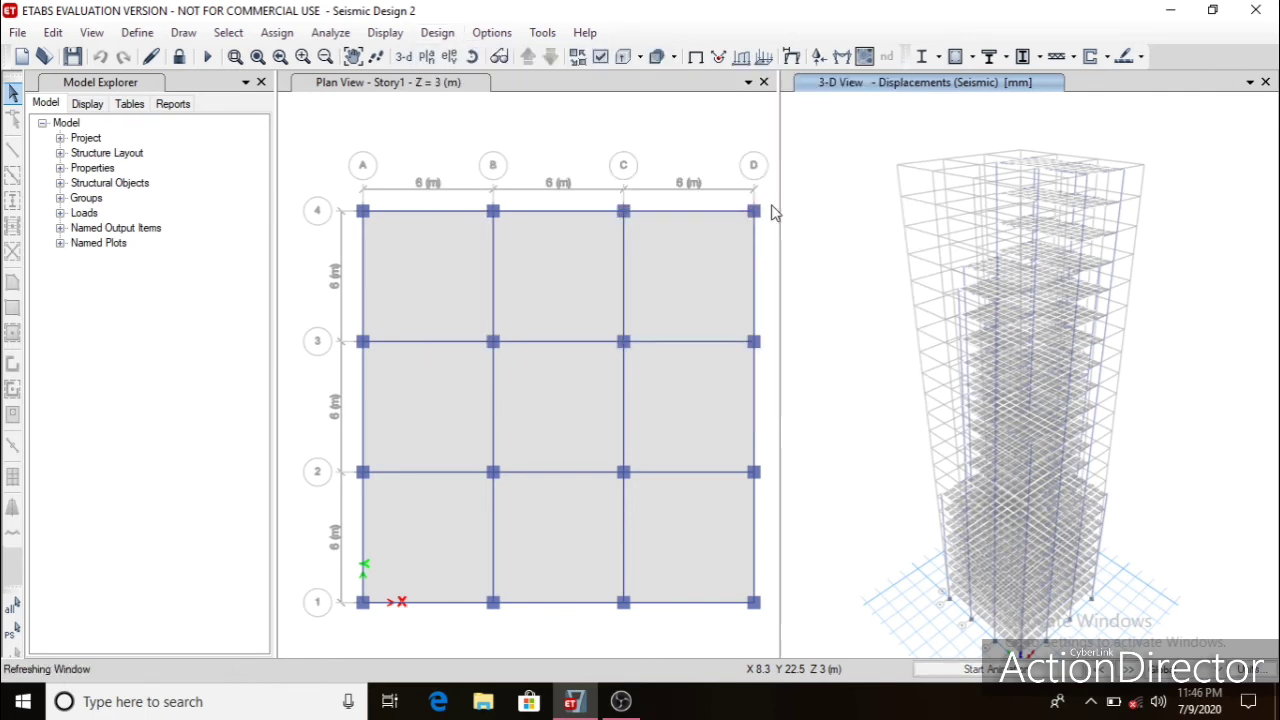
key("Return")
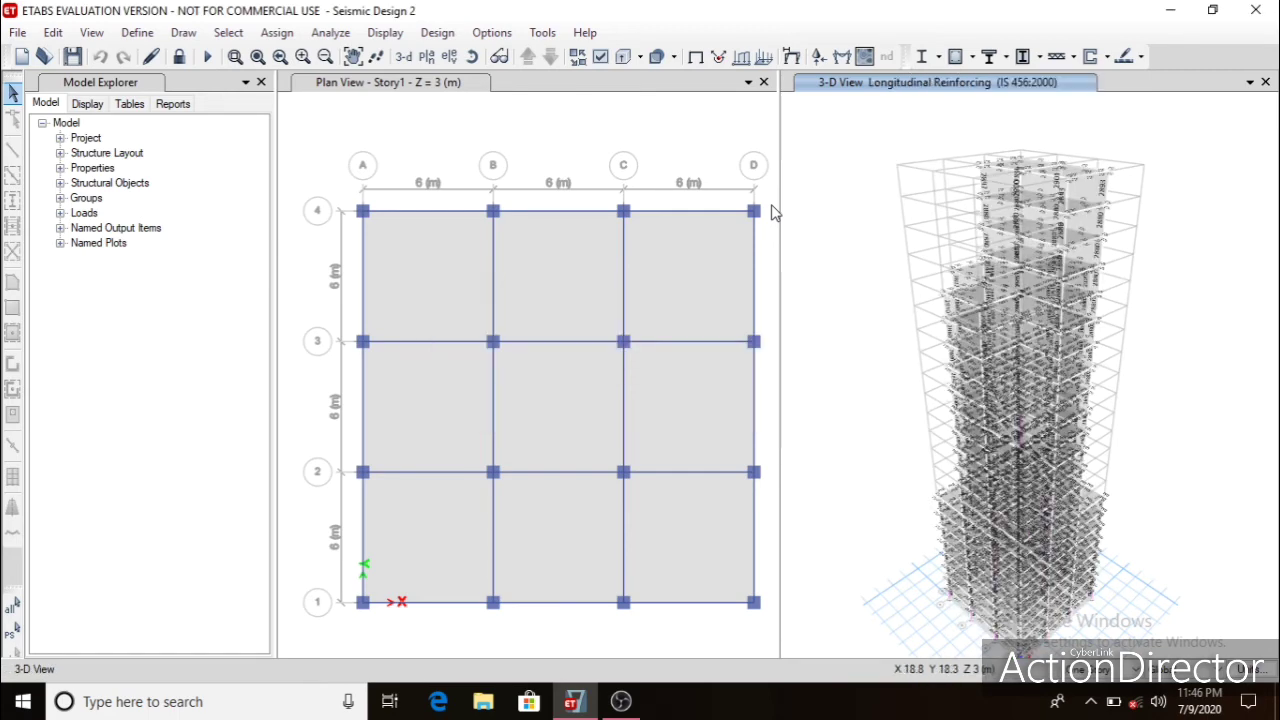
Verify whether all concrete frame members pass the design check and inspect the longitudinal reinforcement values in the 3-D view.
left_click(437, 32)
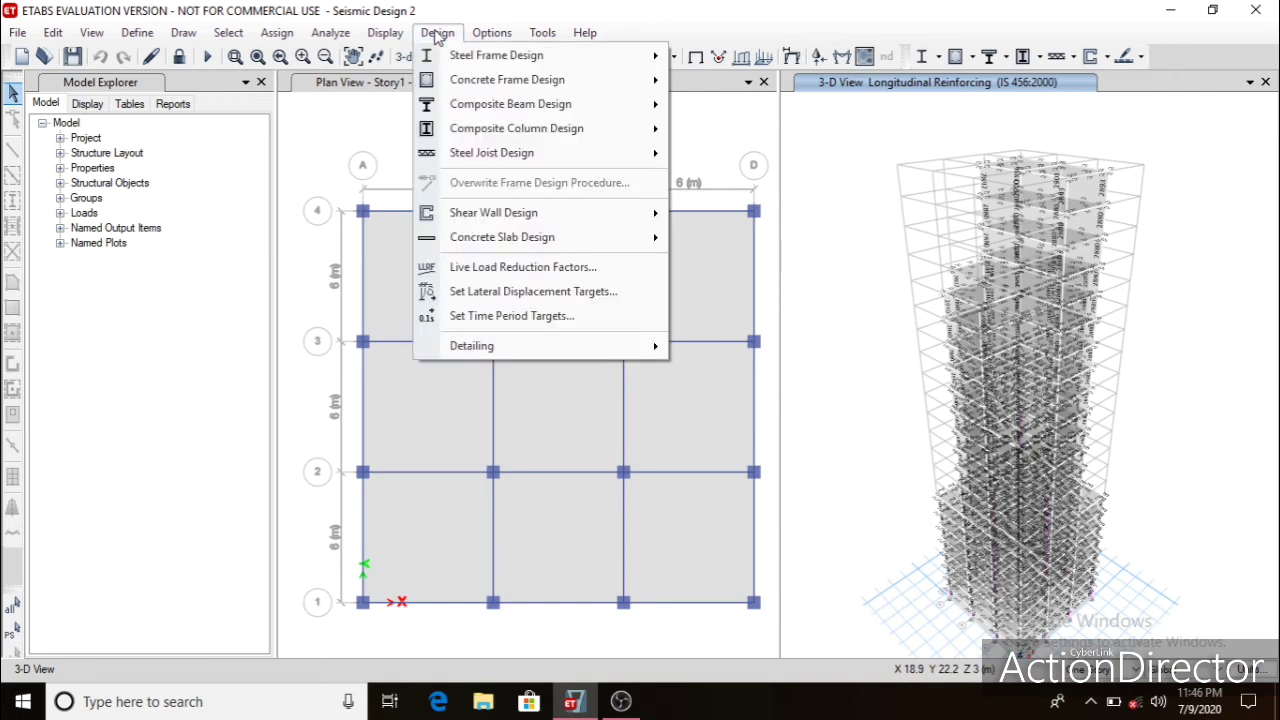
mouse_move(455, 85)
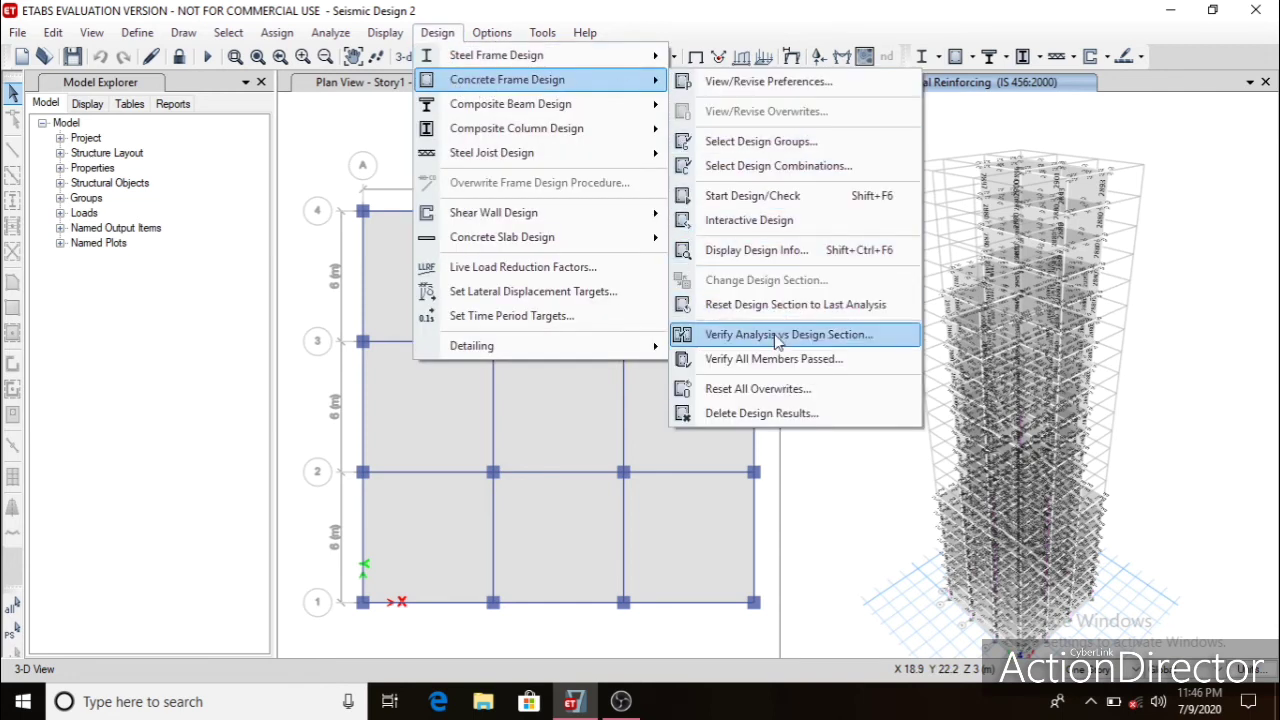
left_click(780, 366)
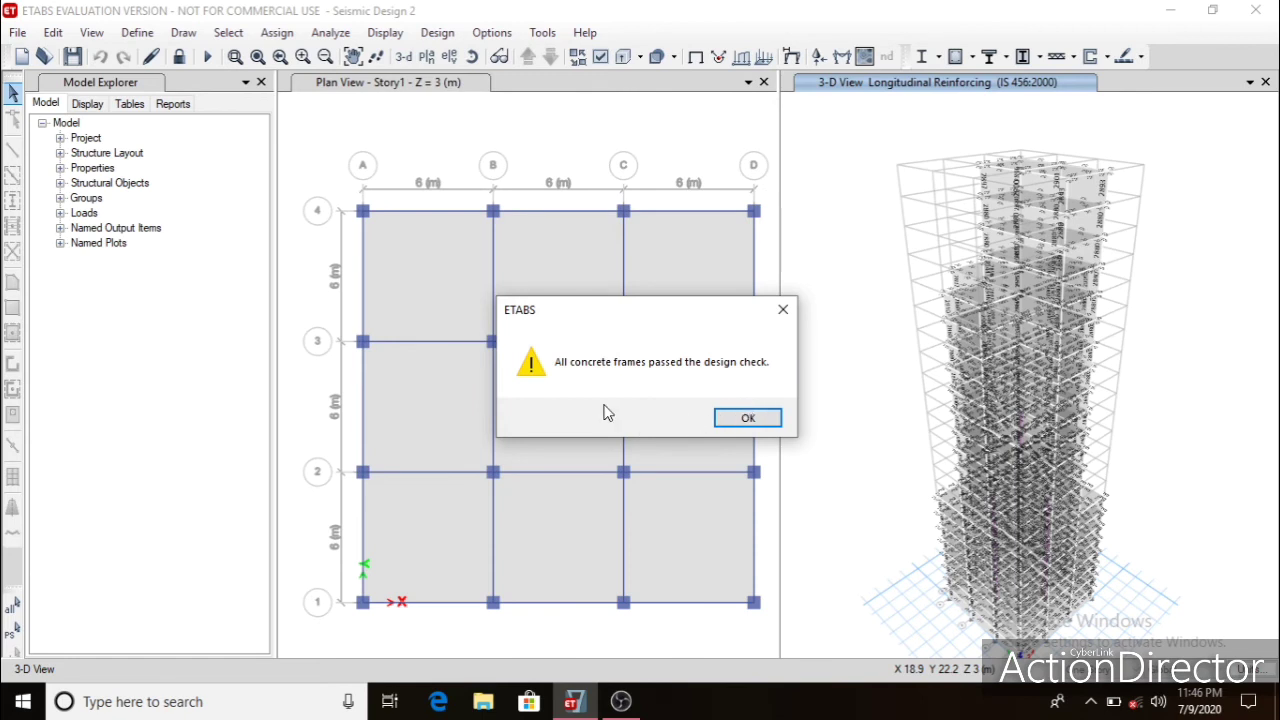
left_click(747, 418)
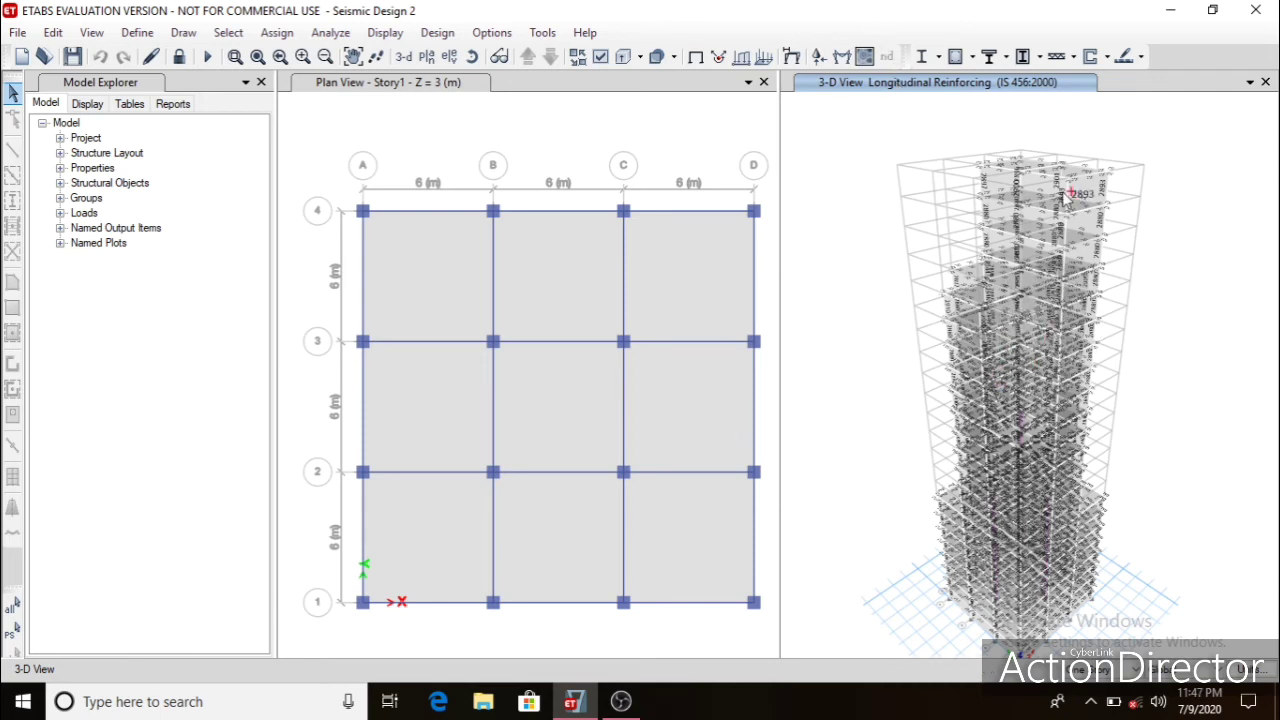
mouse_move(1042, 285)
scroll(1042, 285, "up", 5)
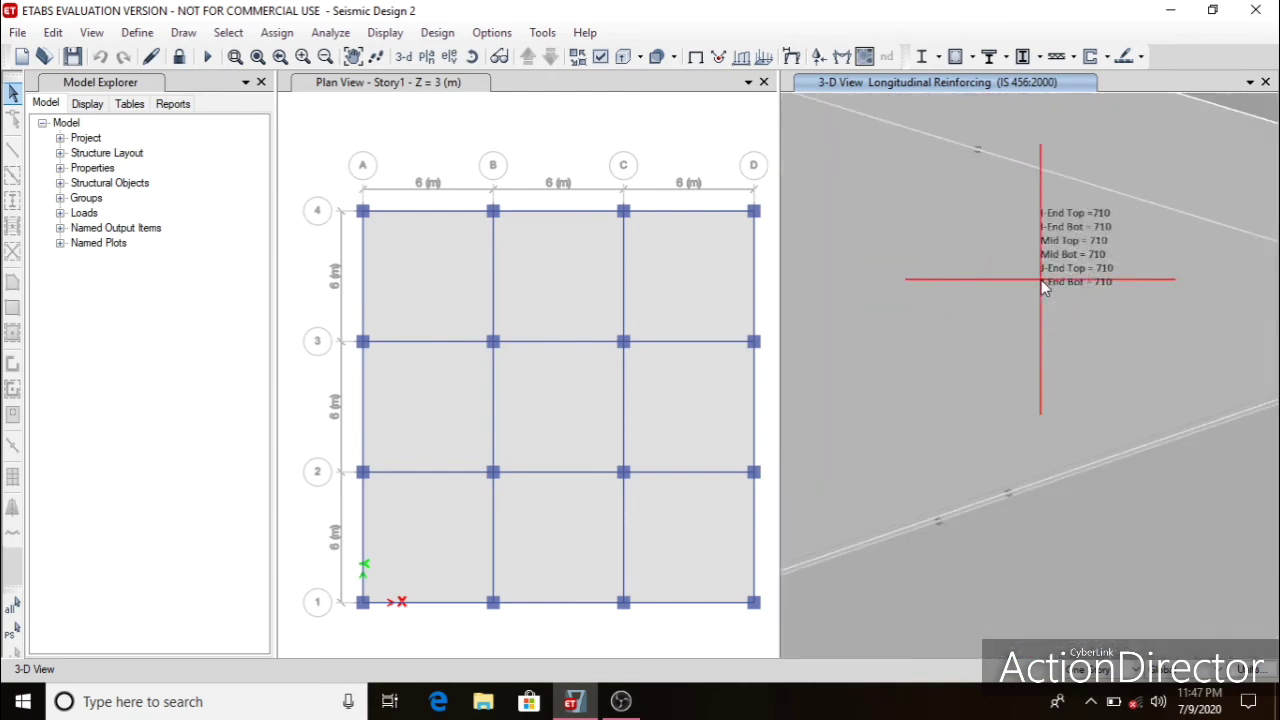
scroll(1042, 285, "down", 3)
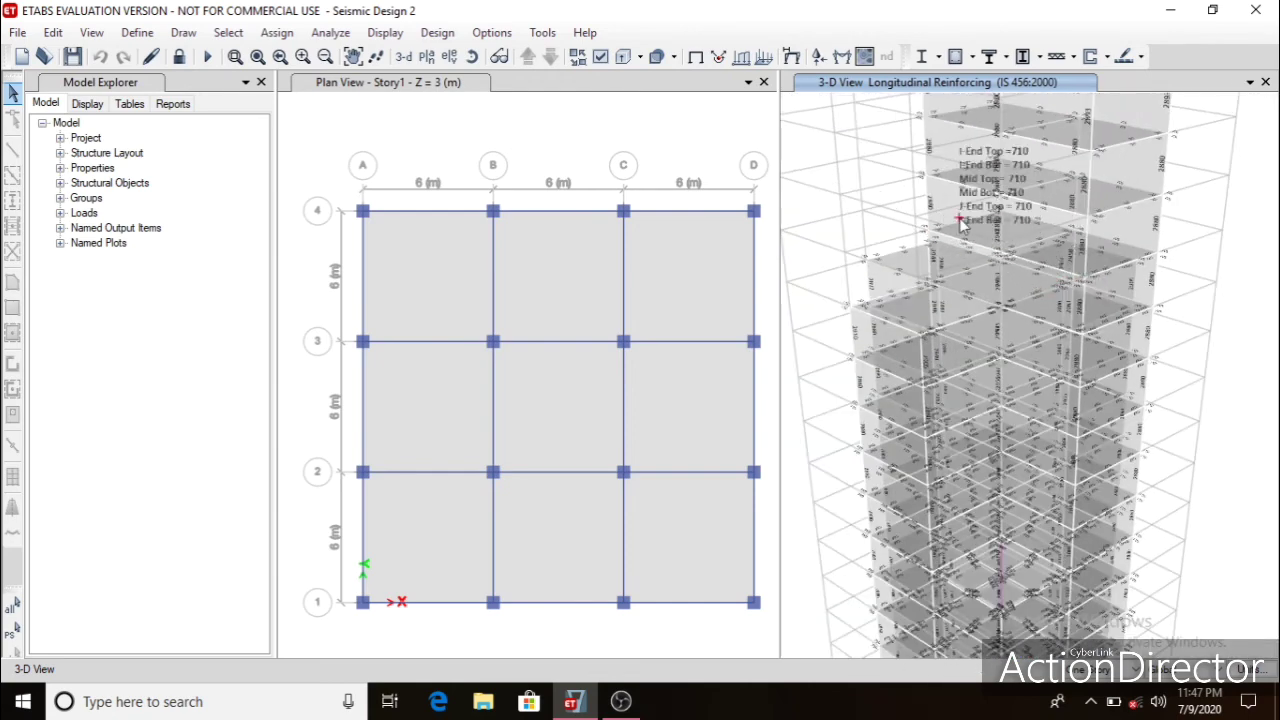
scroll(980, 234, "down", 5)
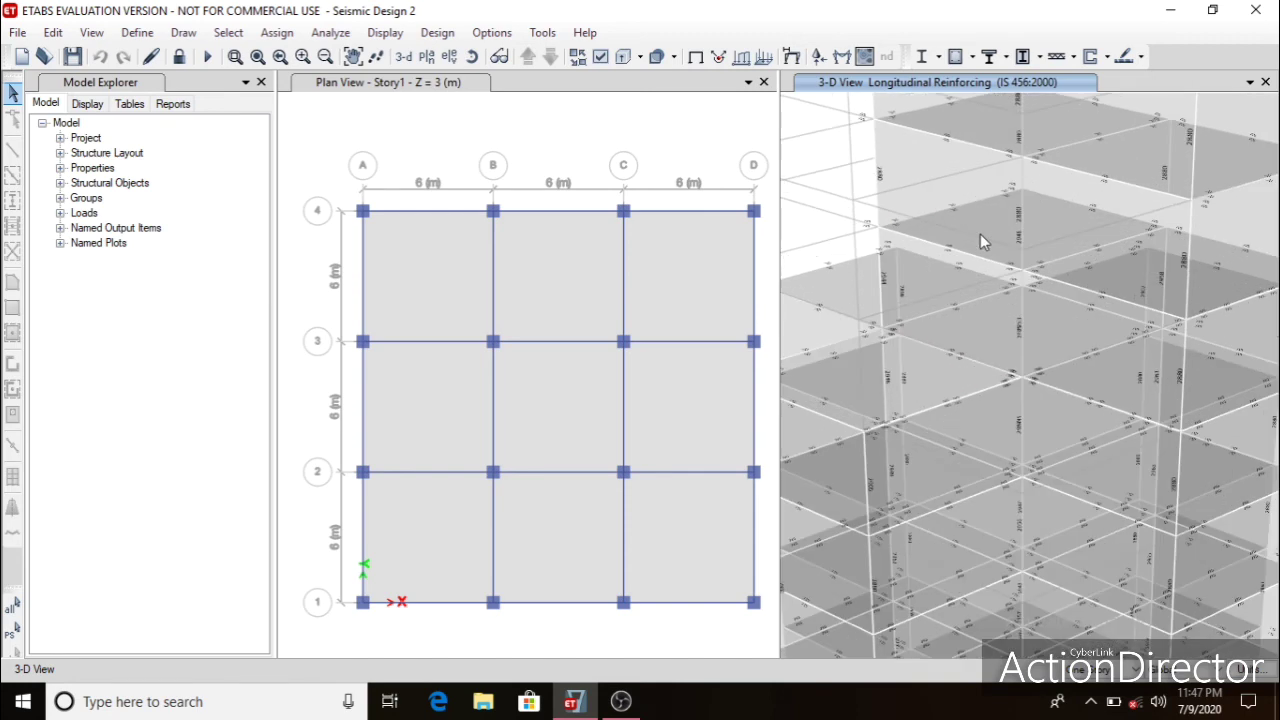
middle_click_drag(1154, 282, 1214, 282)
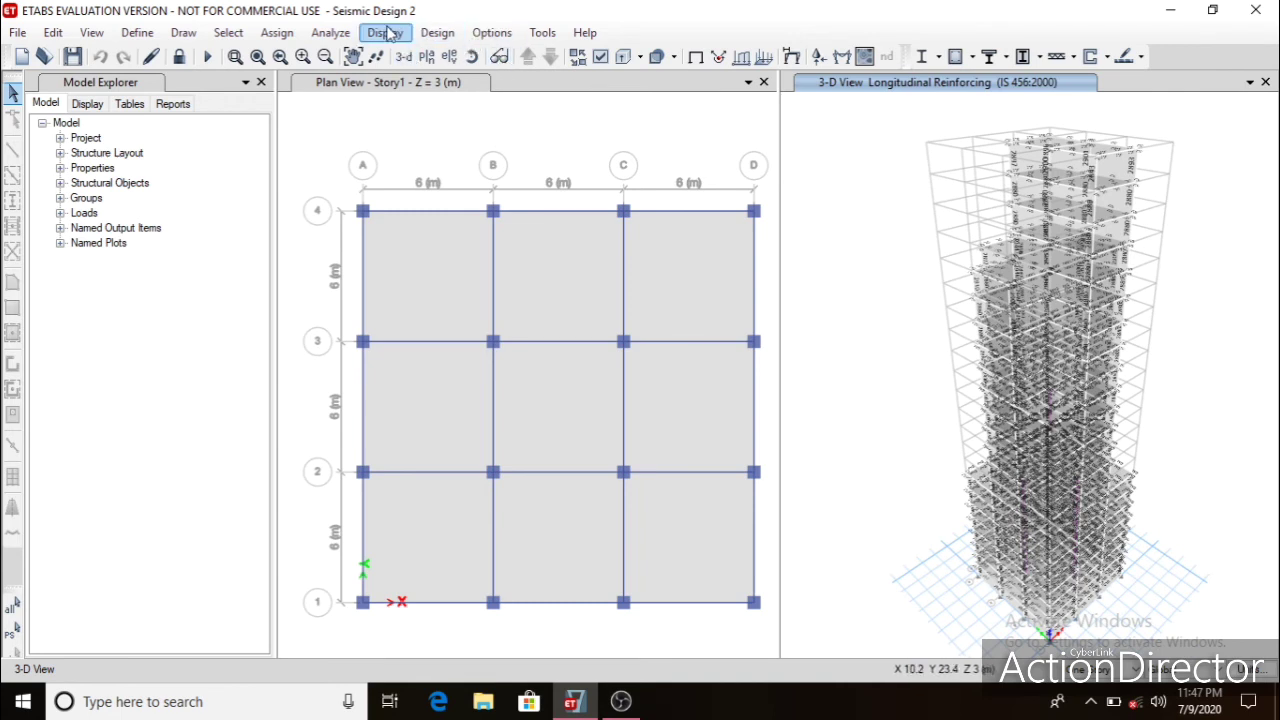
Generate the Project Report for the building.
left_click(174, 104)
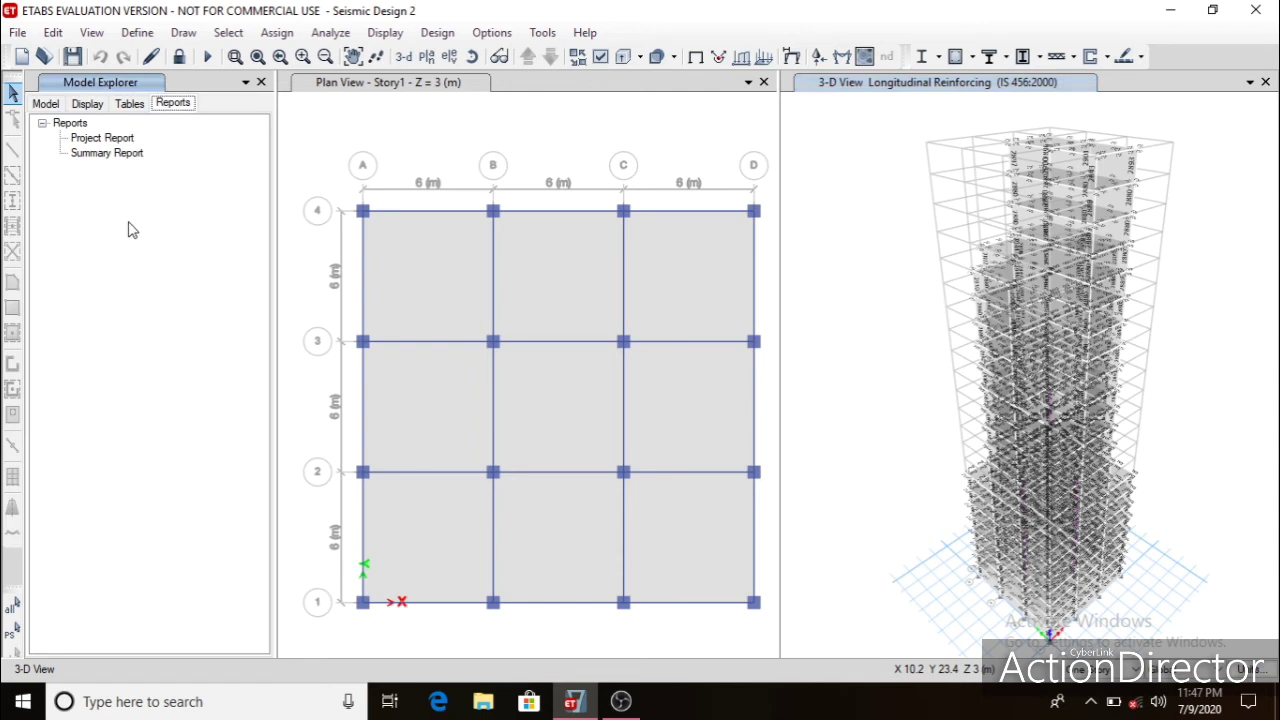
left_click(117, 140)
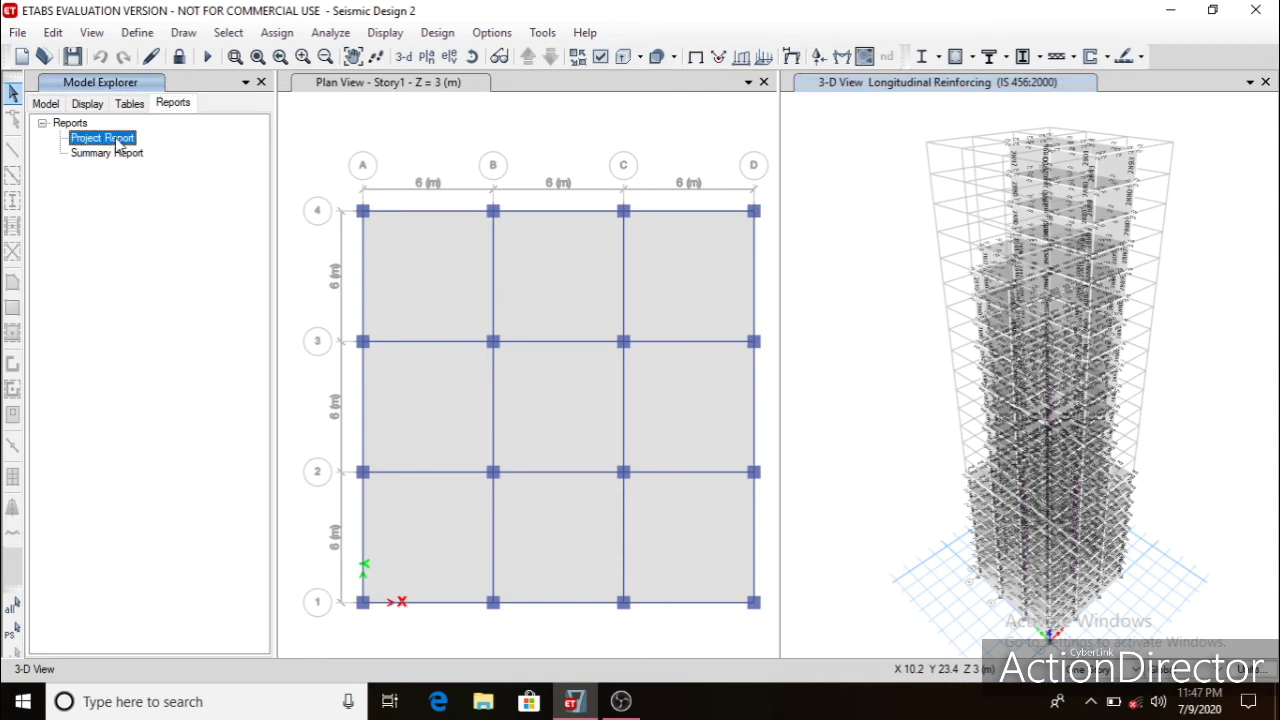
double_click(117, 142)
double_click(116, 139)
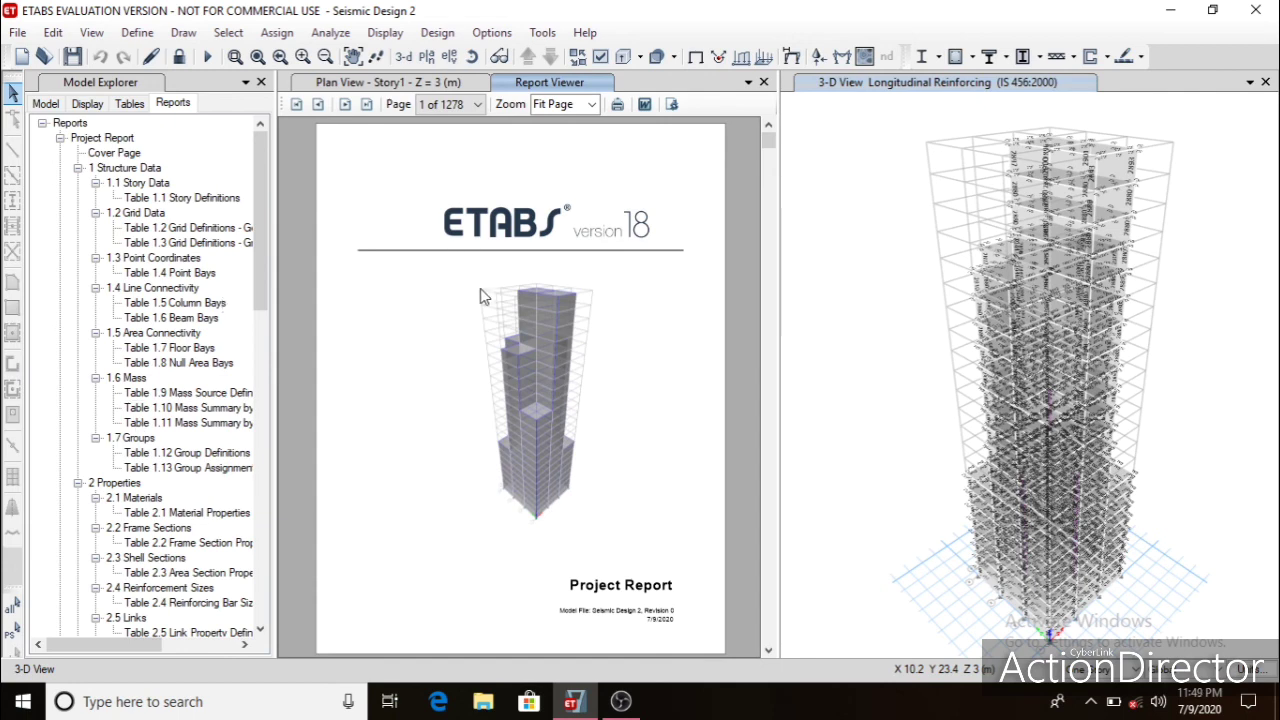
Review the Project Report at 100% zoom, going through the structure data, section property, reinforcing bar and frame assignment tables.
scroll(487, 300, "down", 6)
scroll(487, 300, "down", 4)
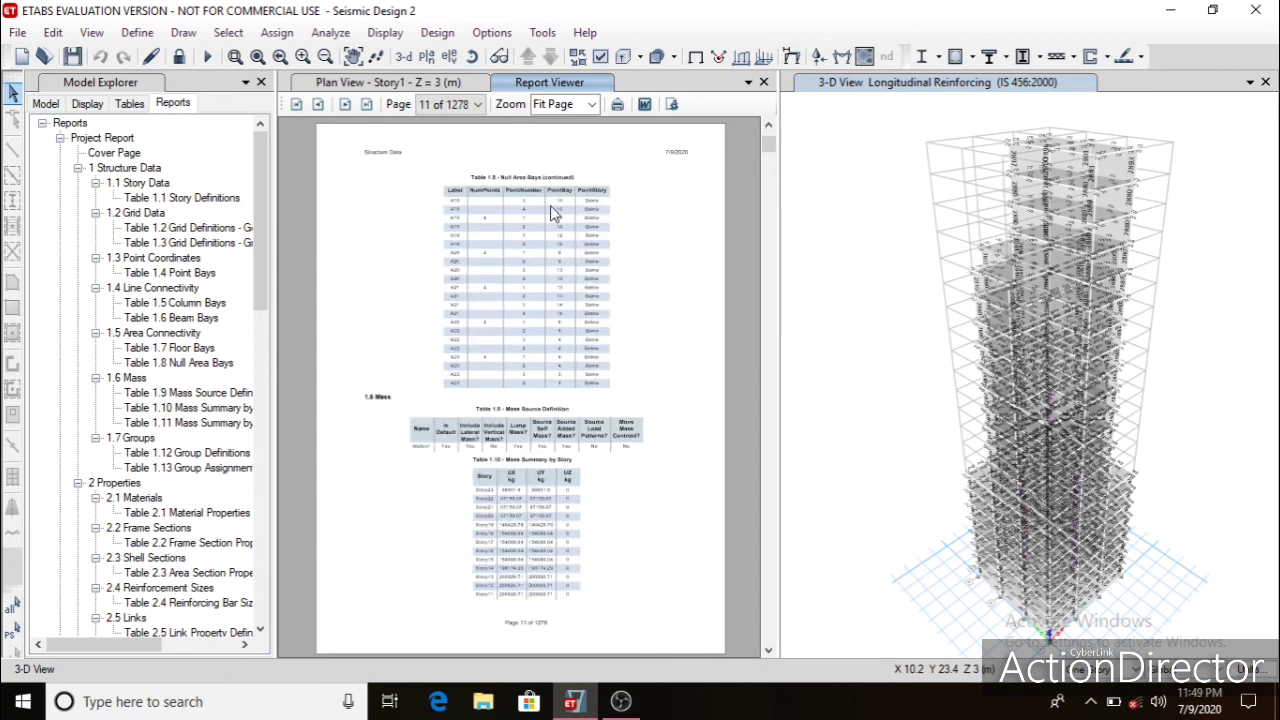
left_click(556, 104)
left_click(591, 104)
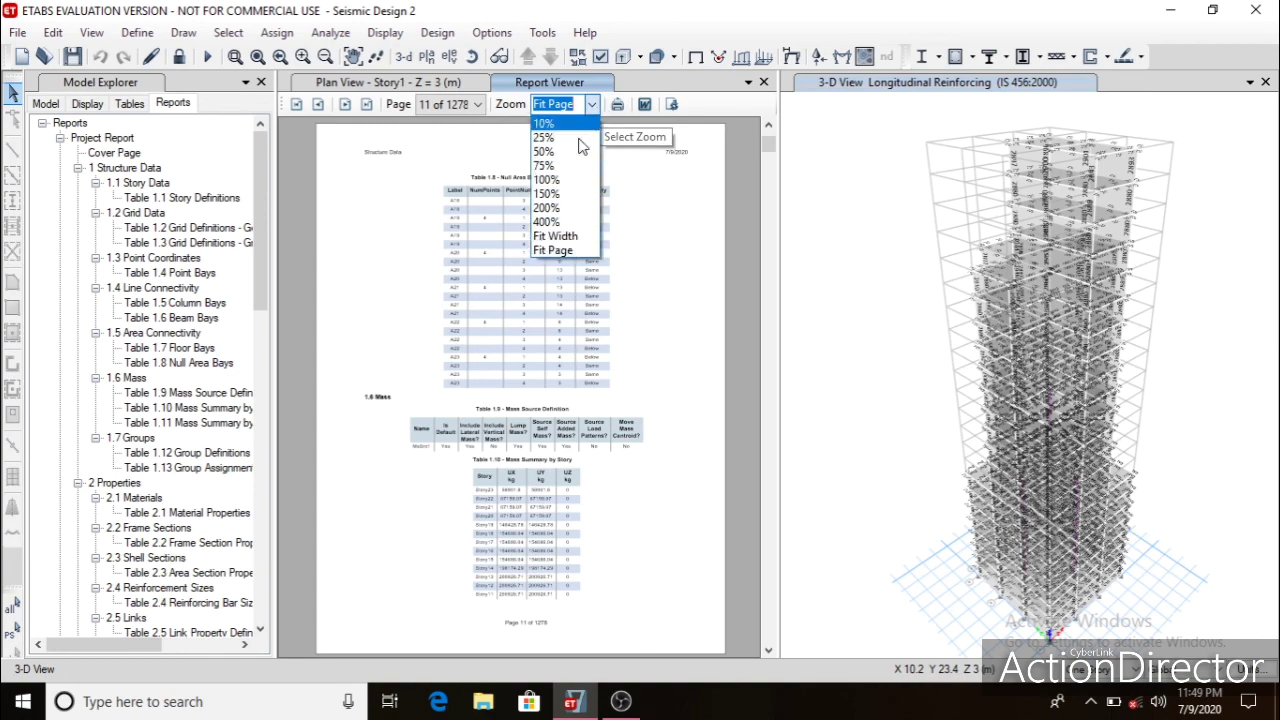
left_click(562, 182)
scroll(575, 305, "down", 15)
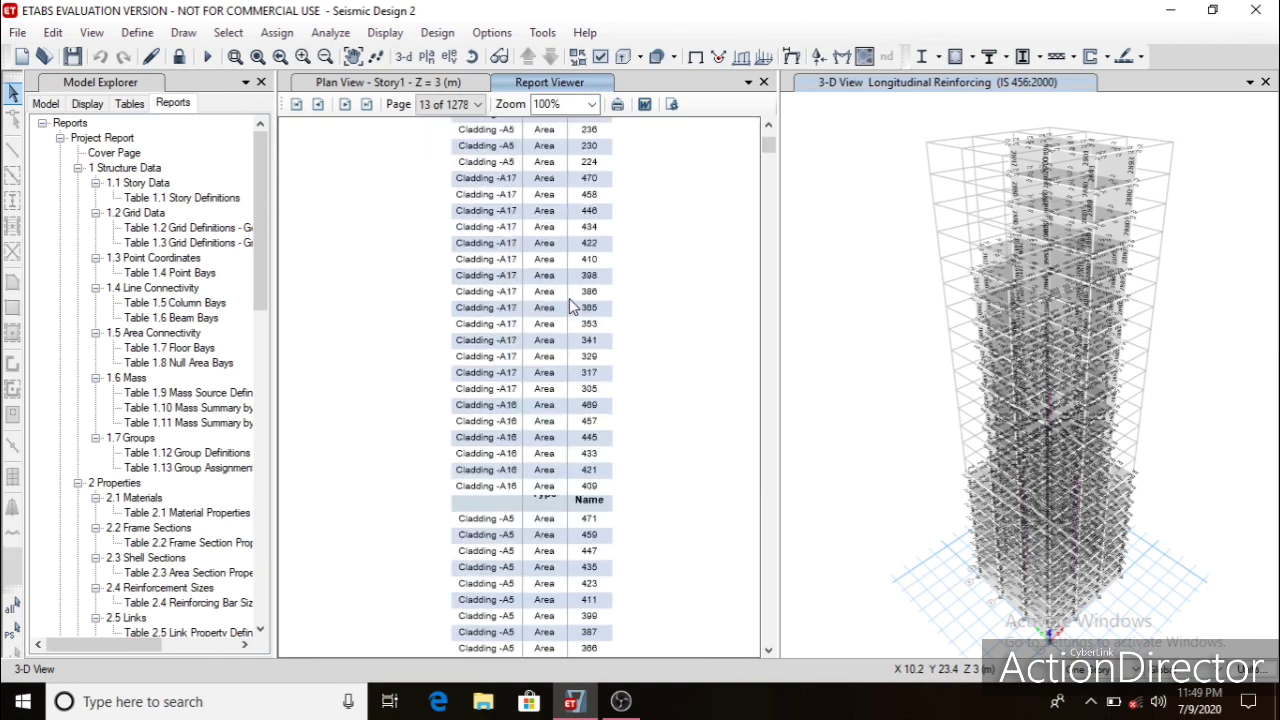
scroll(572, 305, "down", 18)
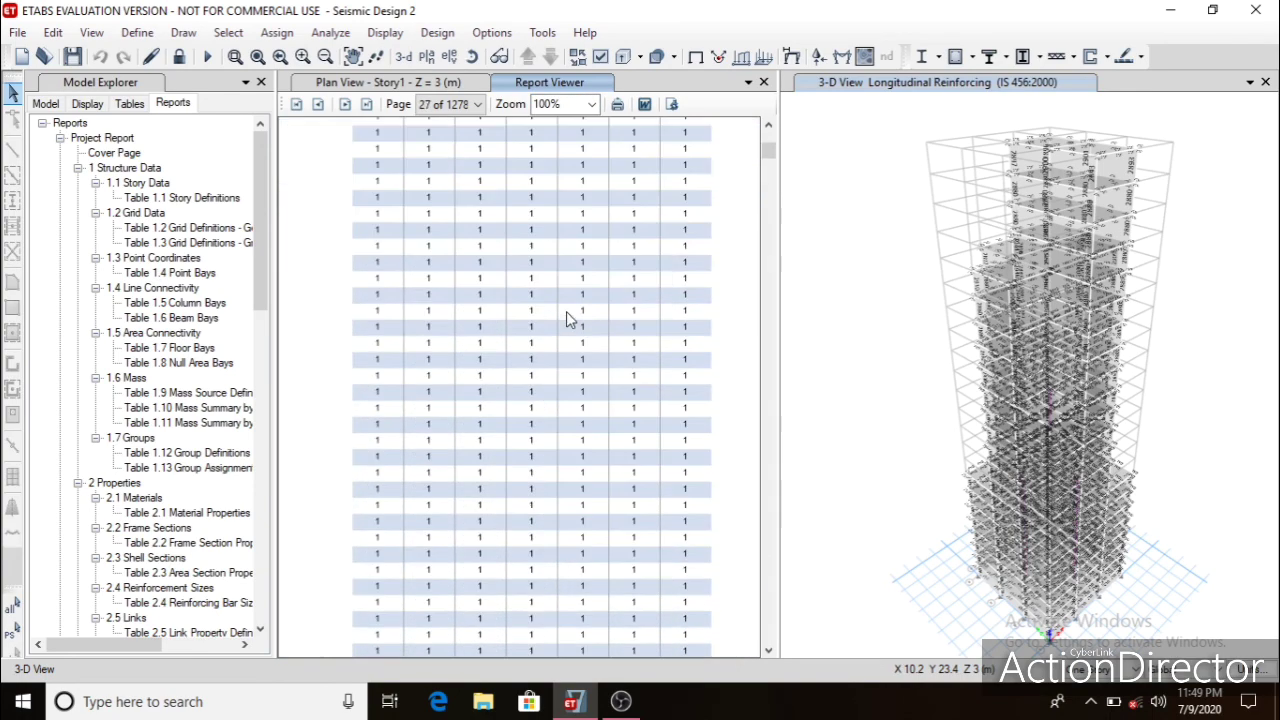
scroll(567, 316, "down", 5)
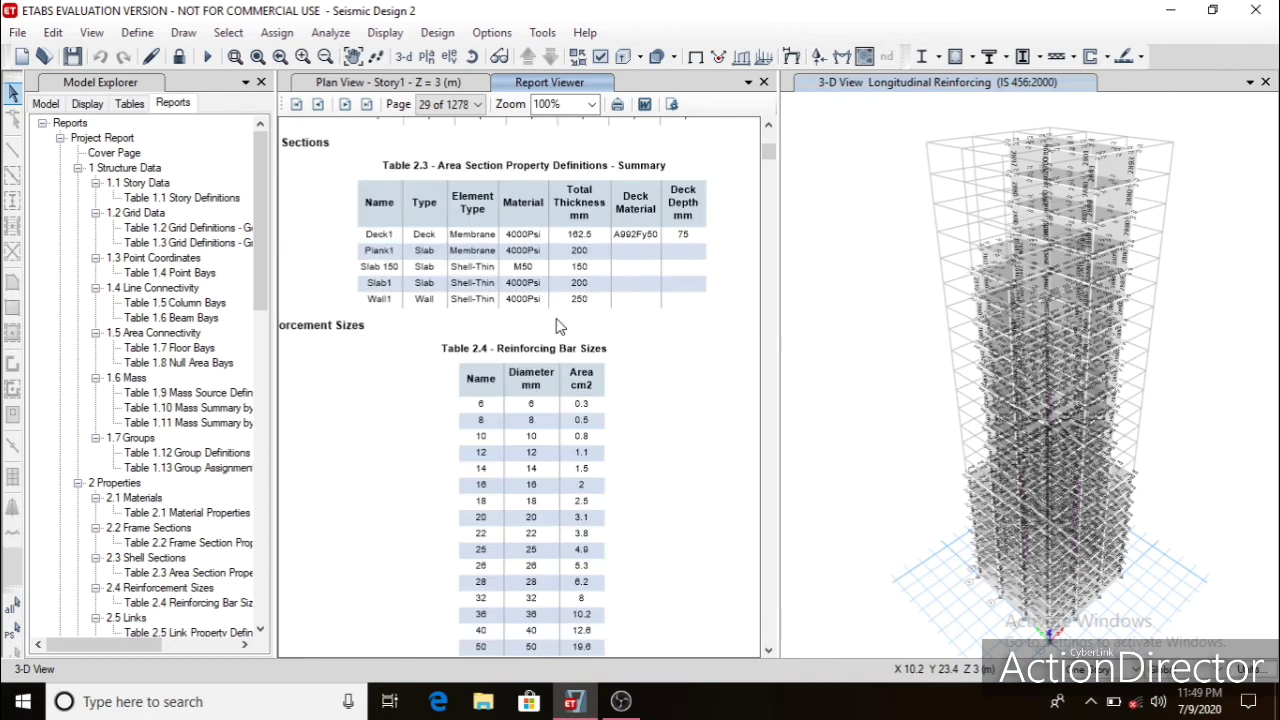
scroll(551, 326, "down", 15)
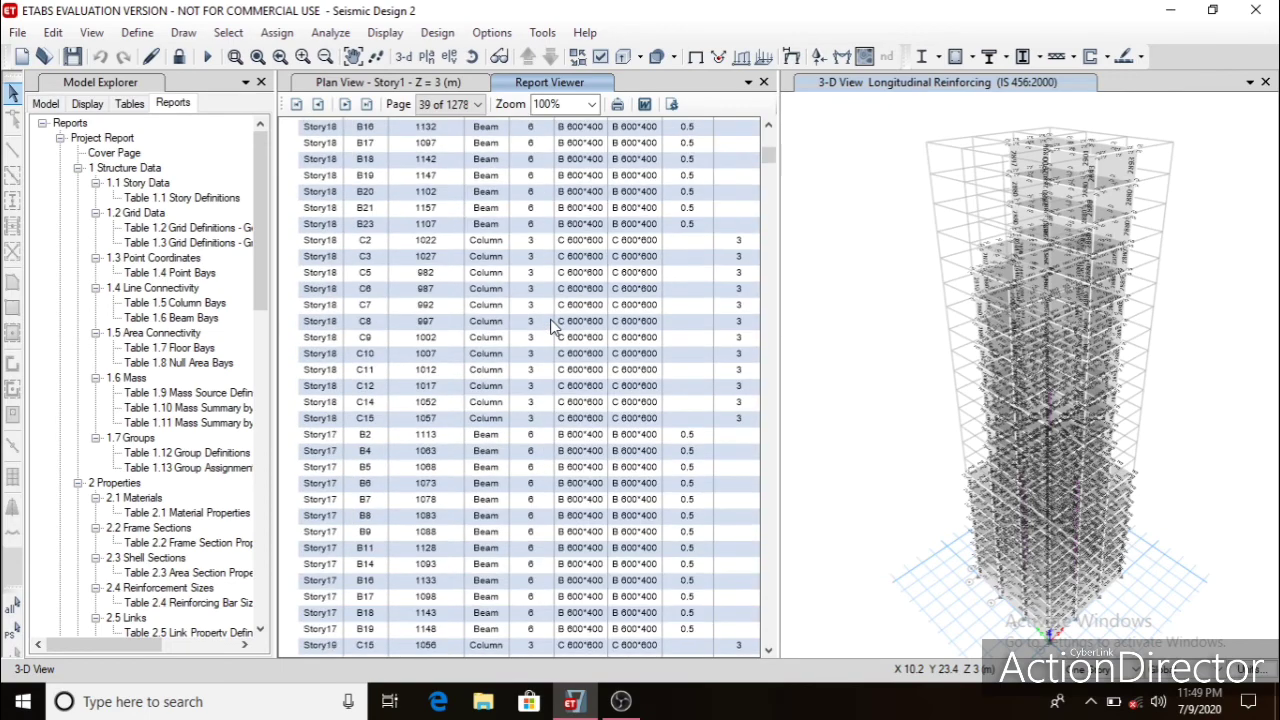
scroll(551, 326, "down", 9)
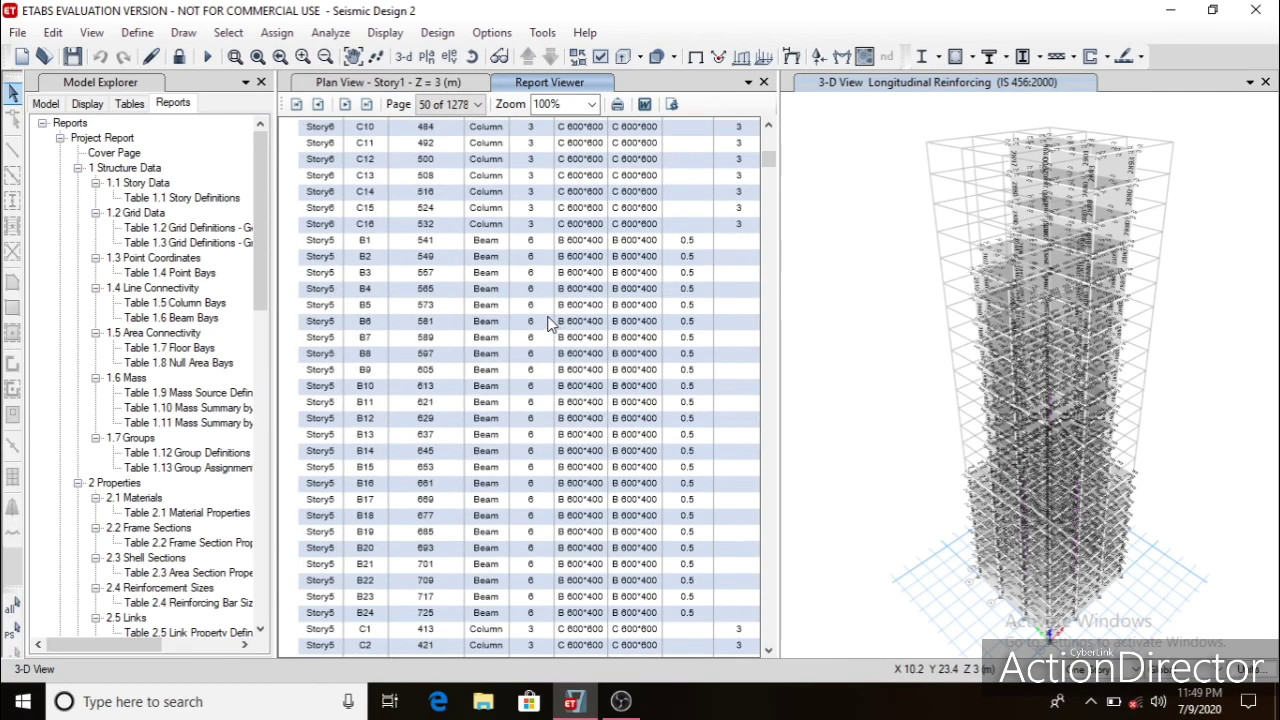
left_click(43, 124)
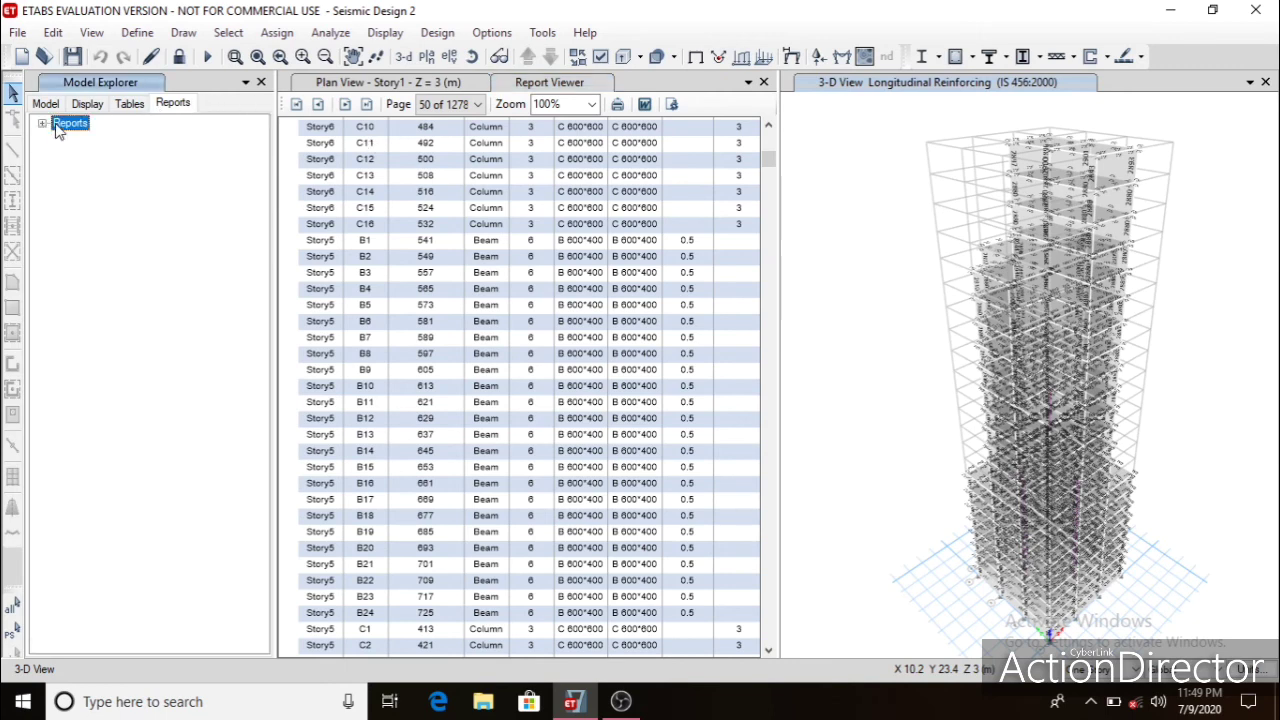
left_click(43, 124)
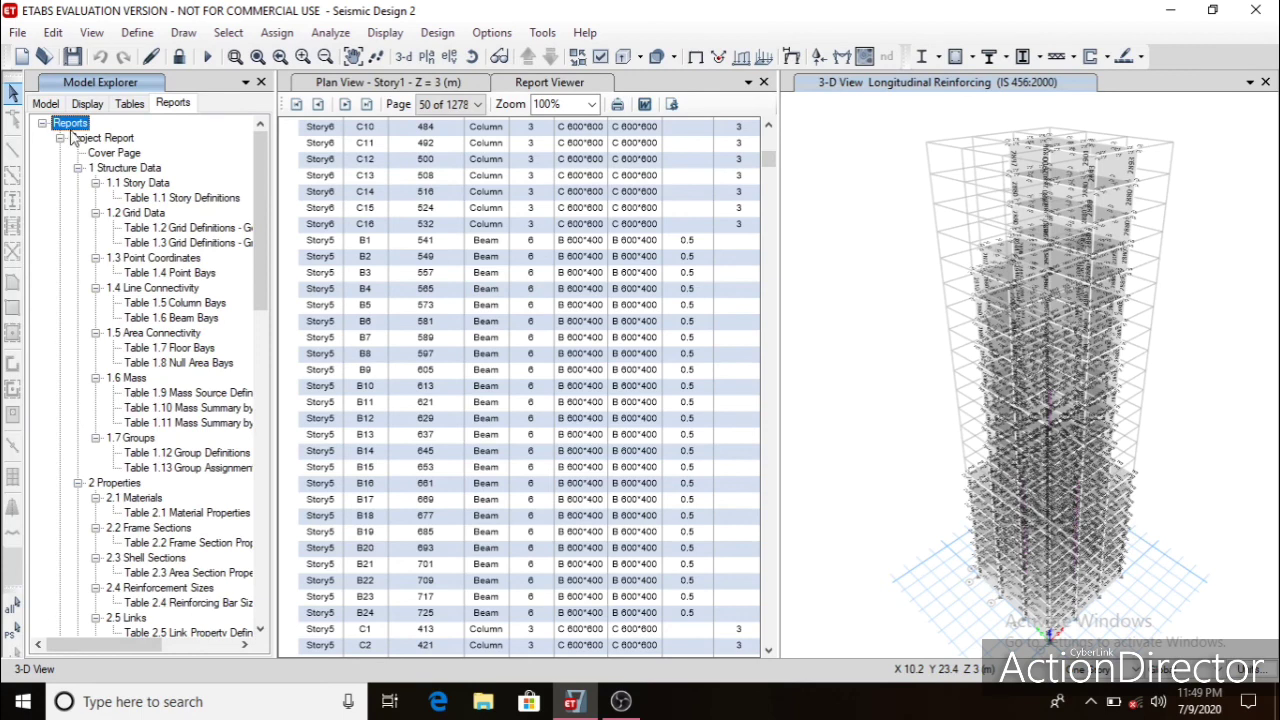
Collapse the Project Report contents and close the Report Viewer so the Story1 plan view shows again.
left_click(60, 138)
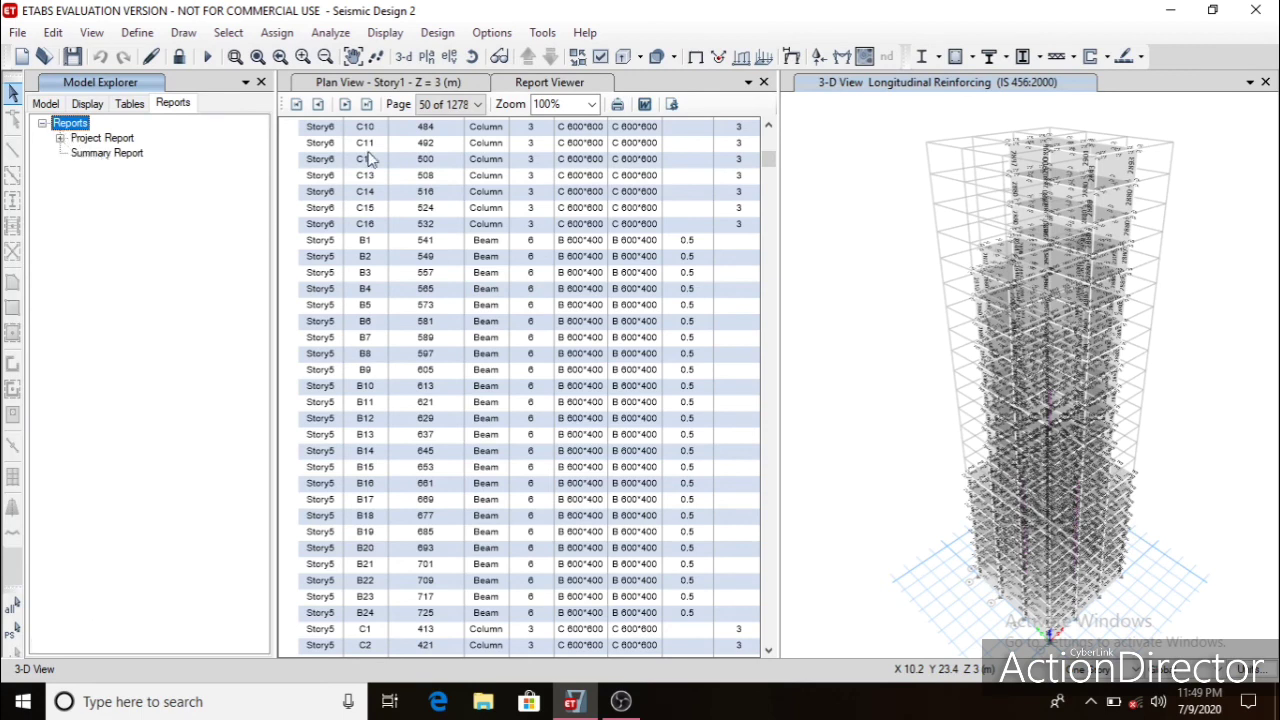
left_click(755, 84)
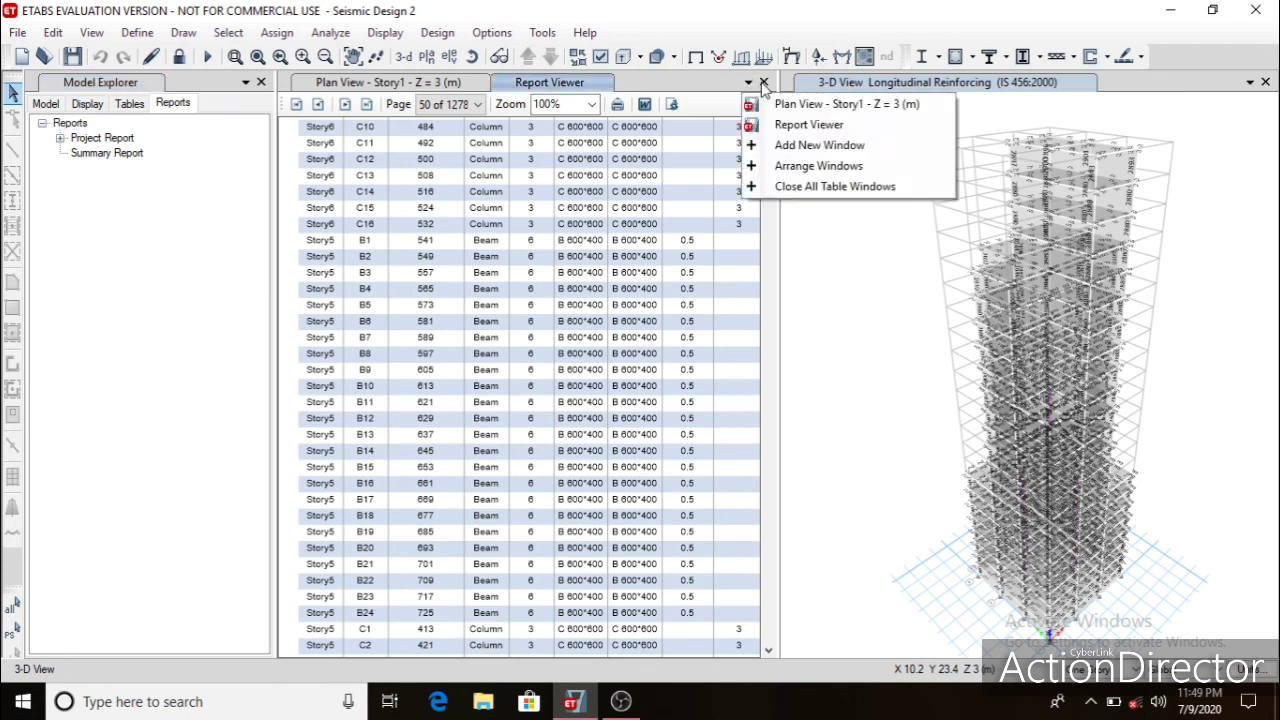
left_click(764, 82)
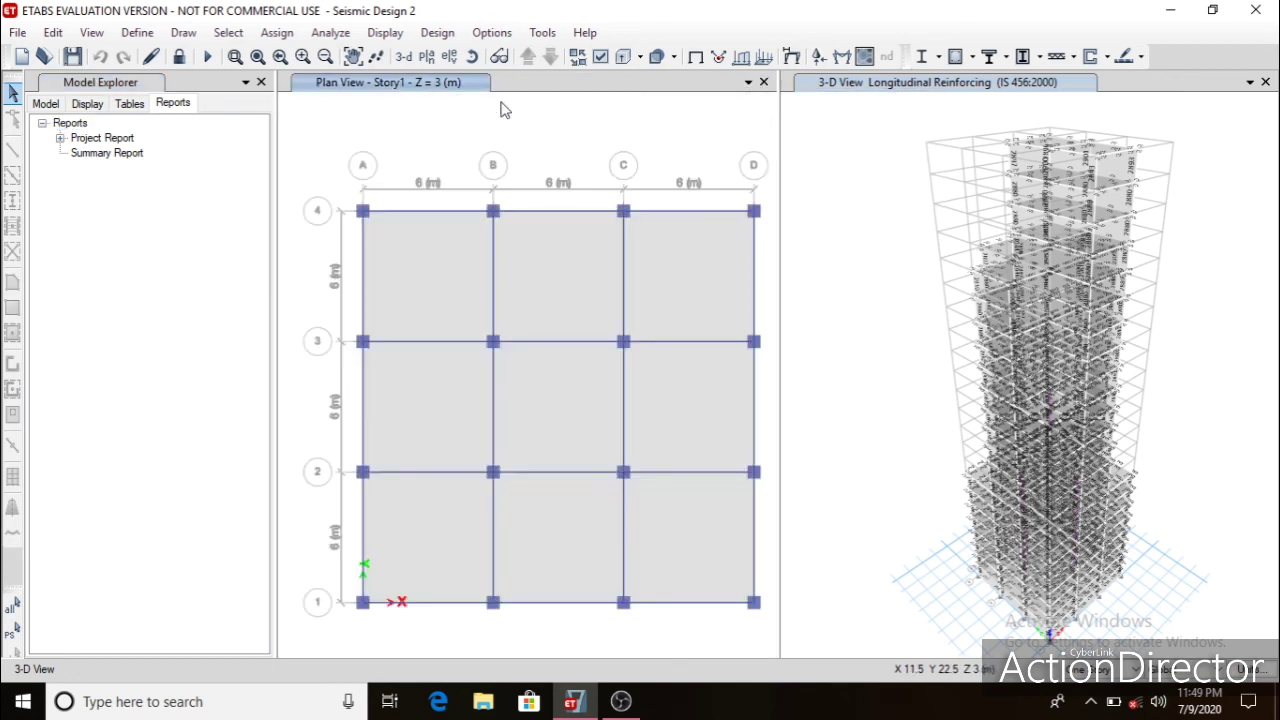
Display the filled Shear 2-2 diagram of the frames for the Seismic case in the 3-D view and inspect it up close.
left_click(826, 88)
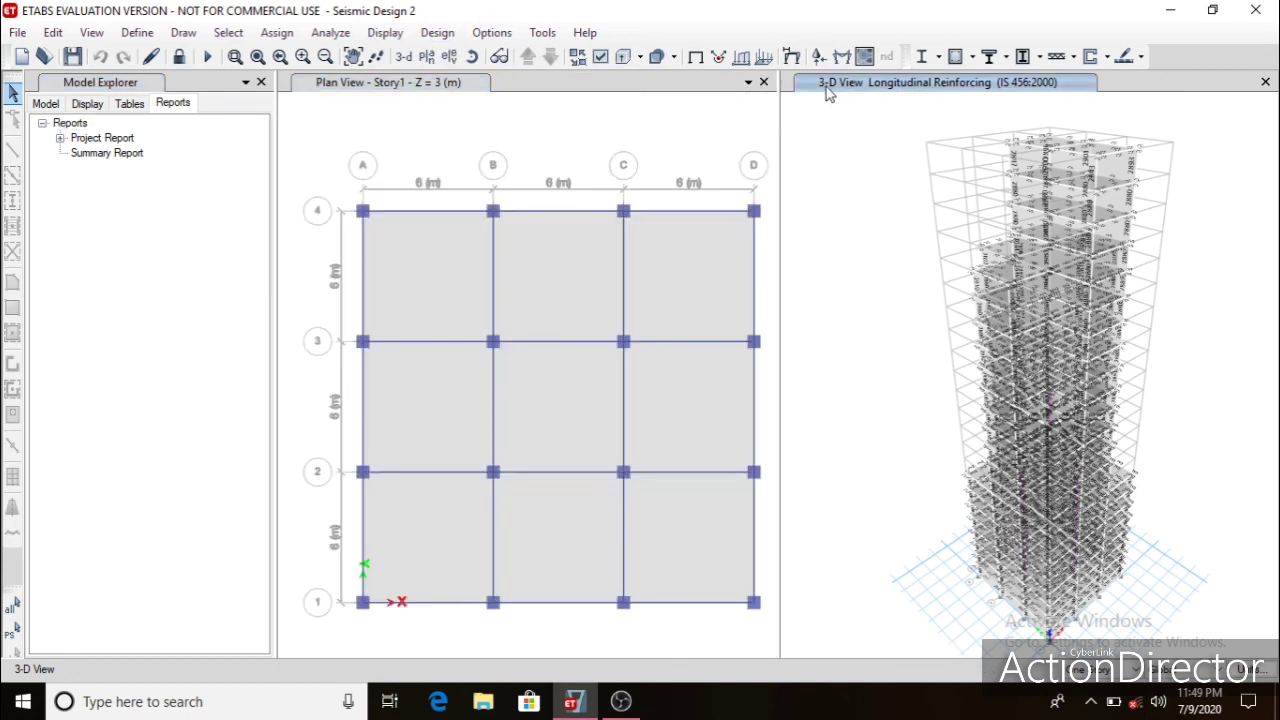
left_click(389, 35)
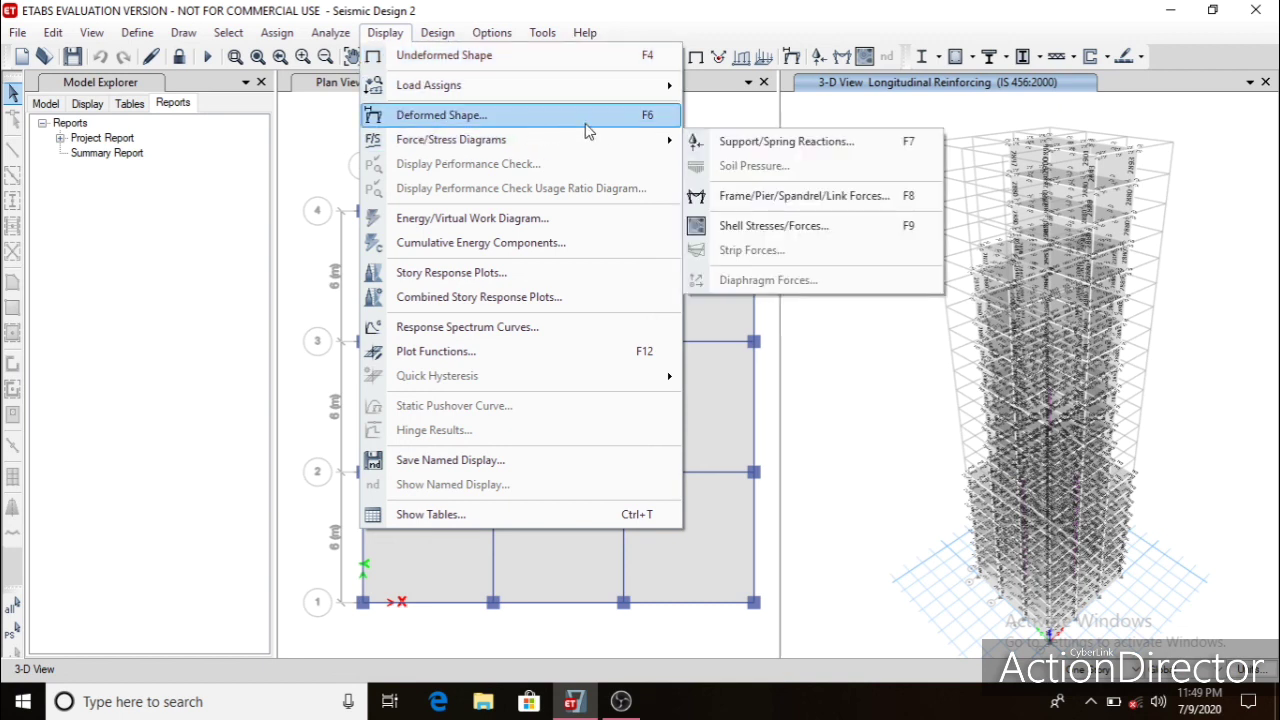
mouse_move(614, 143)
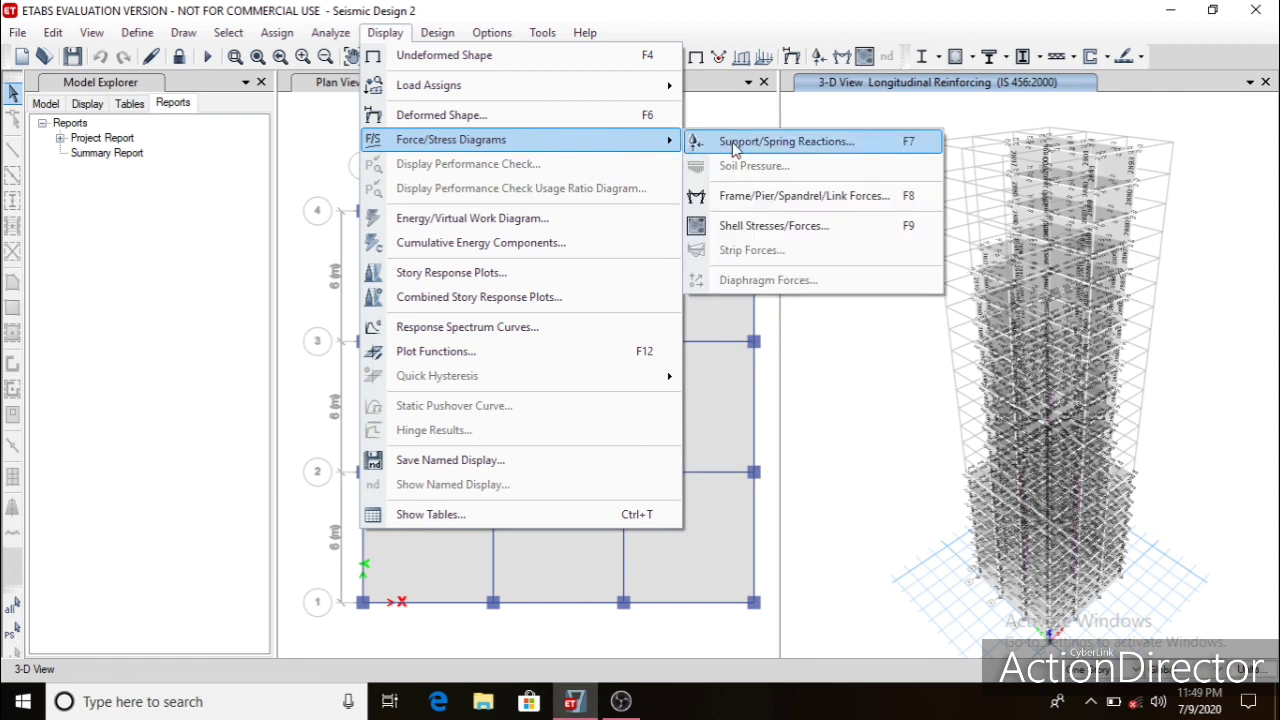
left_click(770, 196)
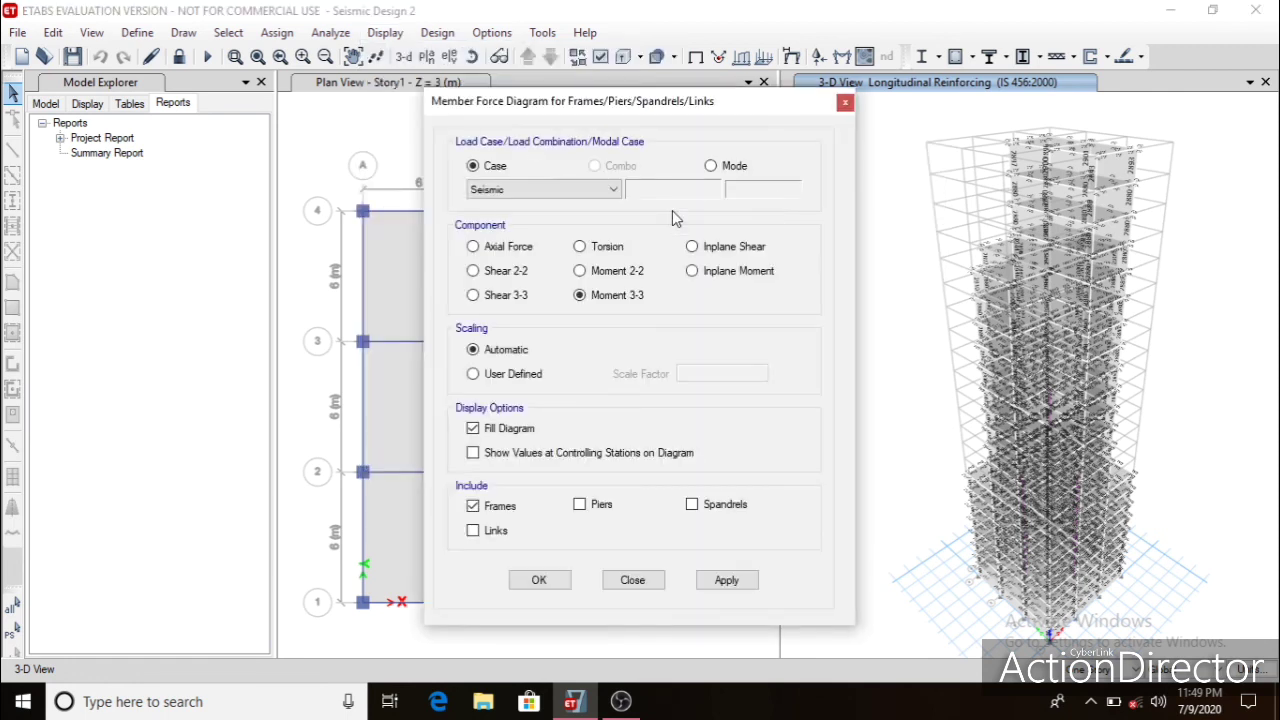
left_click(474, 271)
left_click(720, 588)
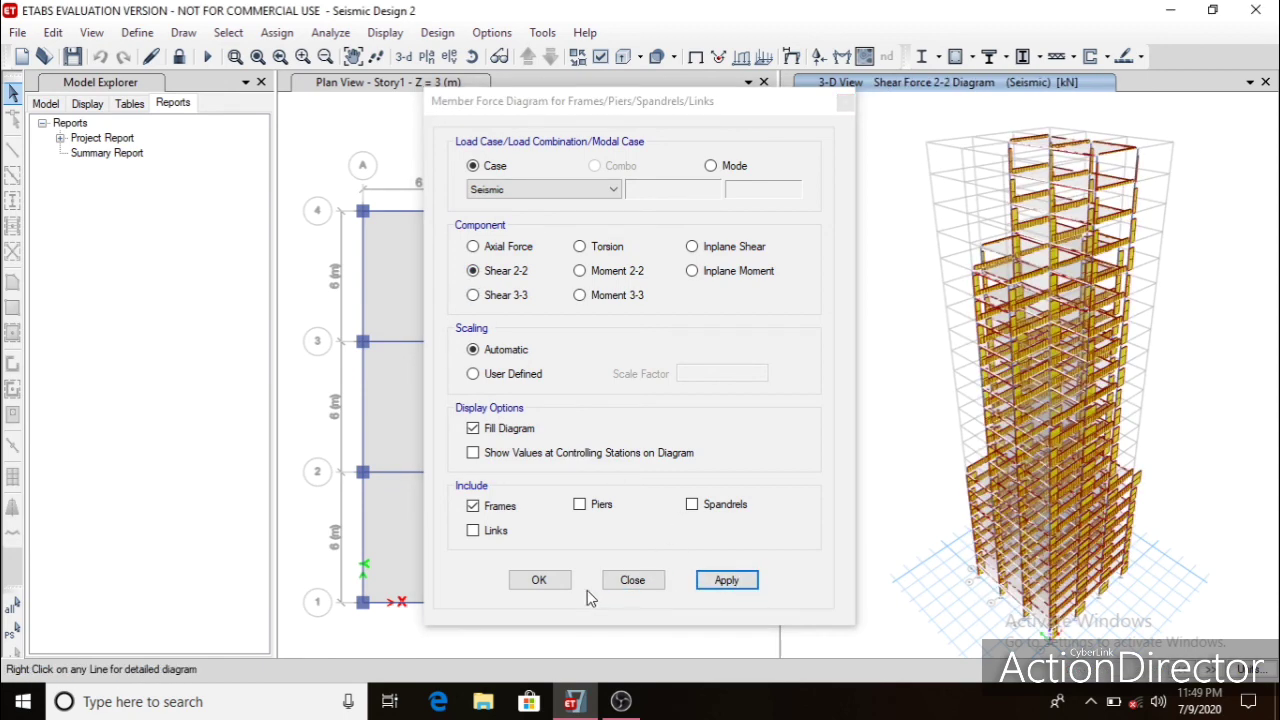
left_click(567, 585)
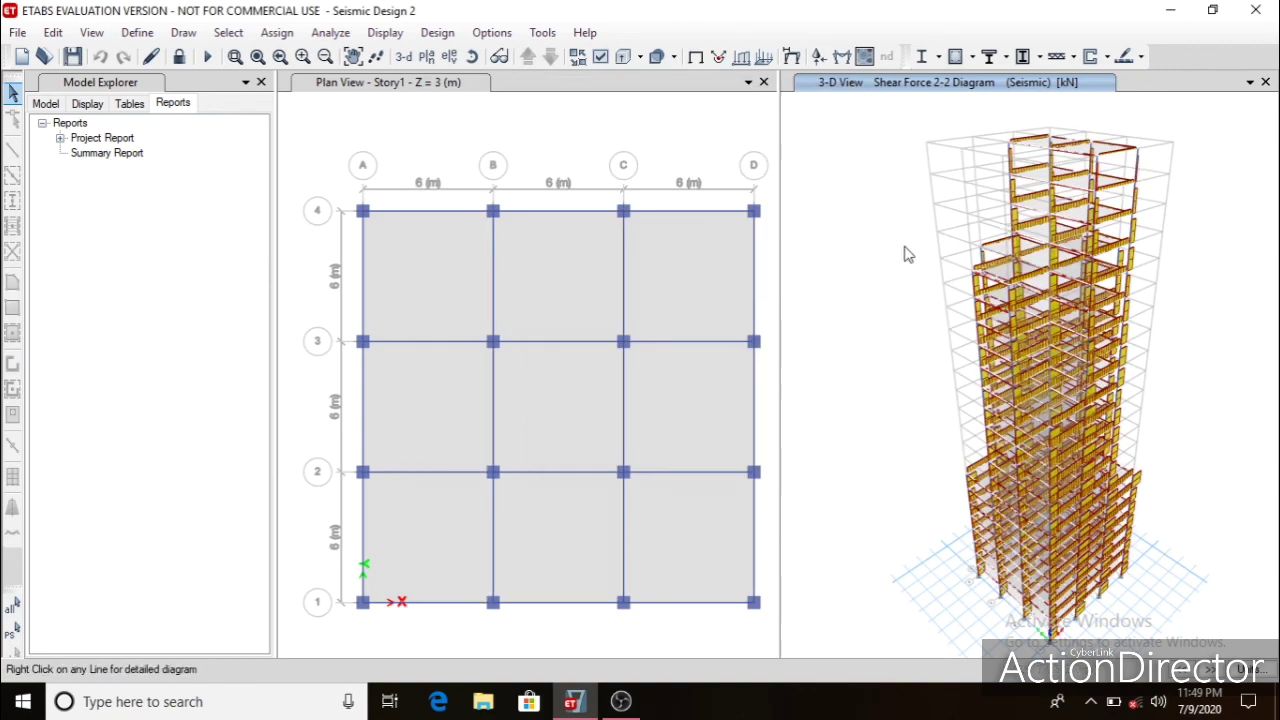
scroll(1136, 320, "up", 3)
scroll(1136, 320, "down", 1)
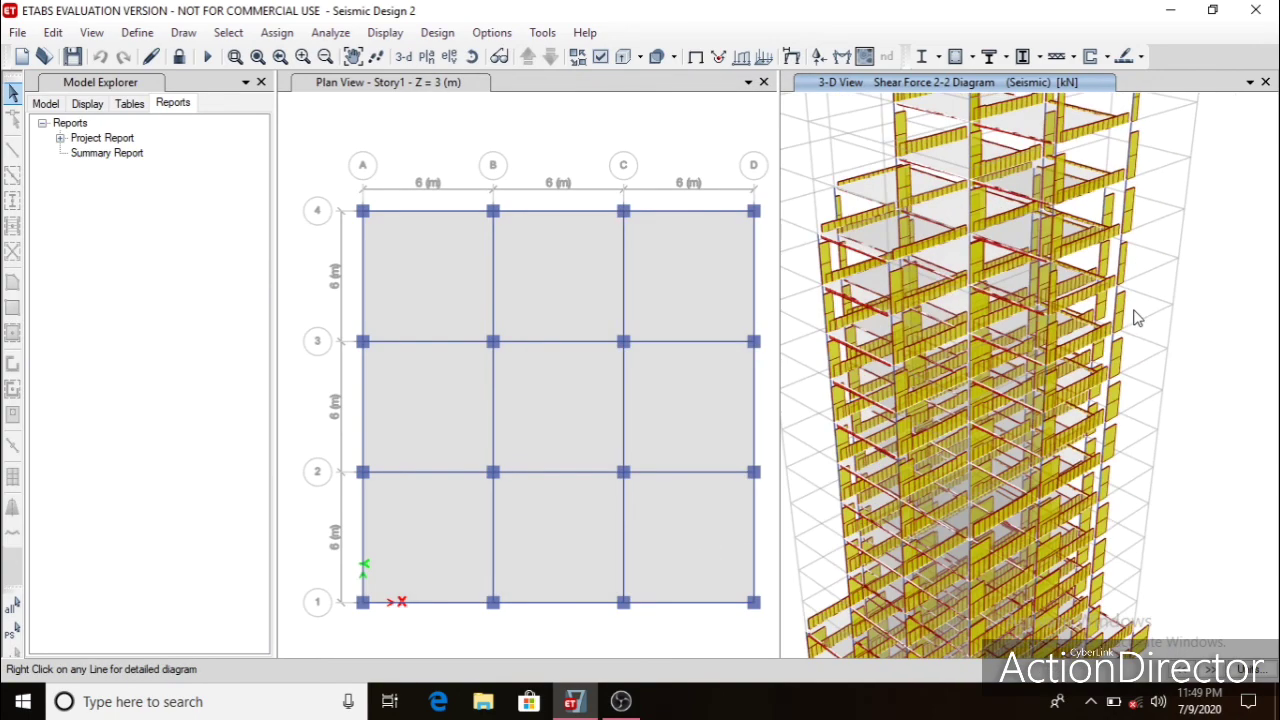
scroll(979, 269, "down", 4)
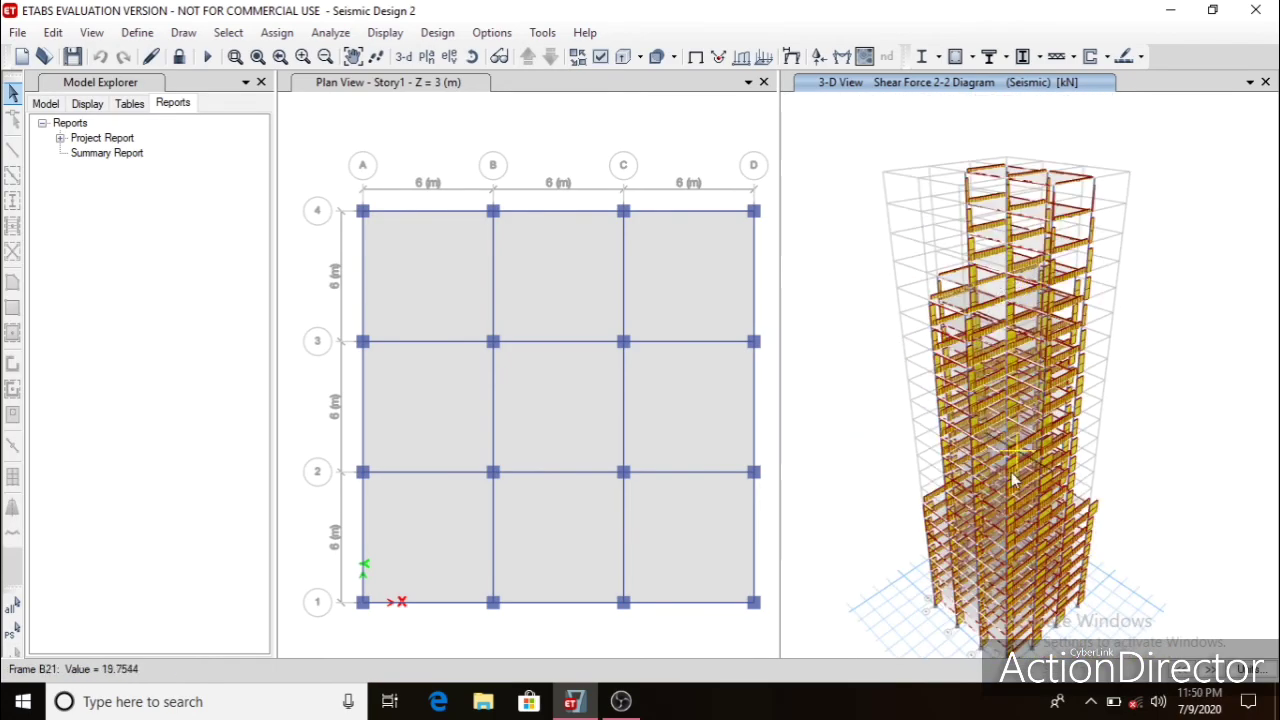
scroll(1016, 477, "up", 5)
scroll(1016, 470, "down", 6)
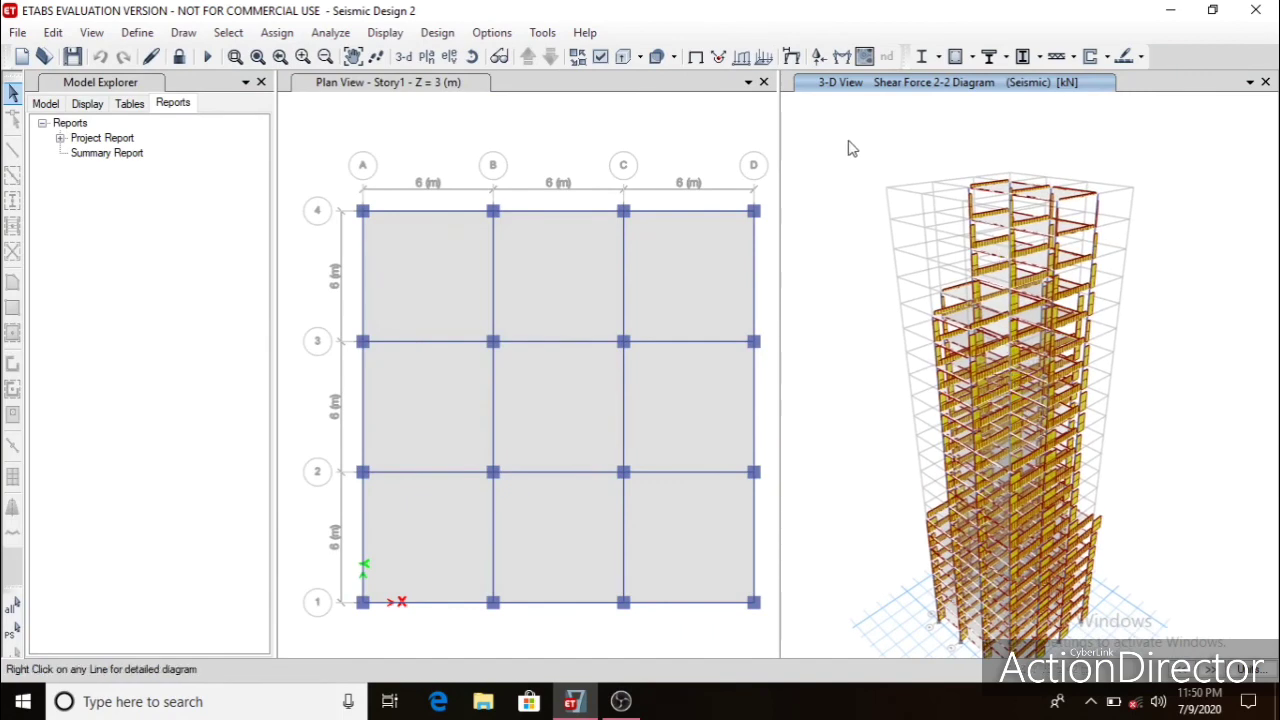
Display the frames' Moment 3-3 diagram for the Seismic case in the 3-D view and examine it up close and from another angle.
left_click(388, 36)
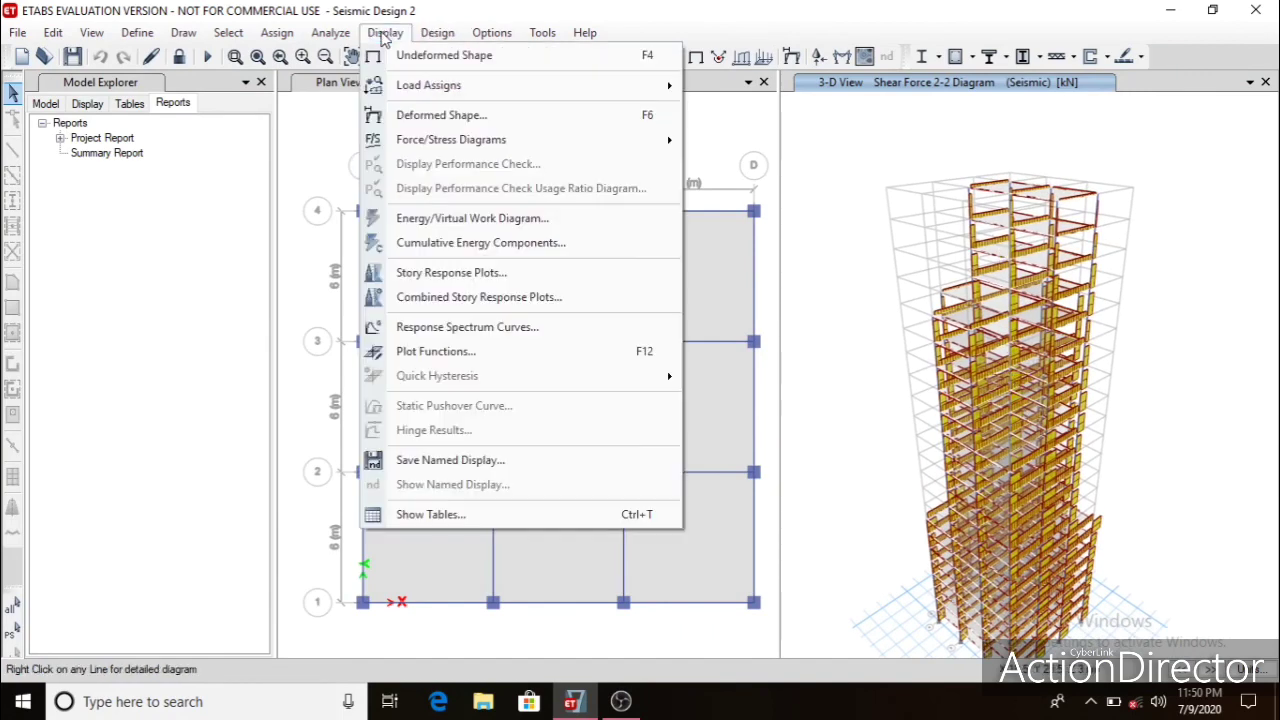
mouse_move(440, 145)
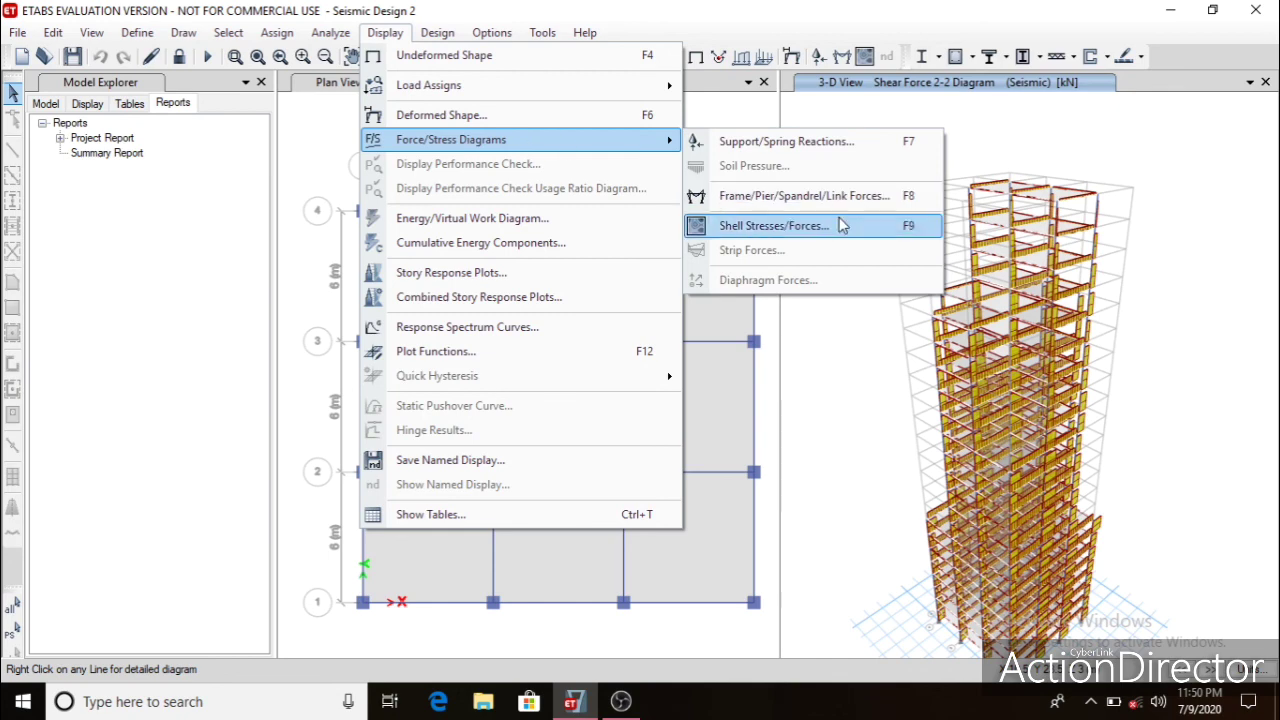
left_click(826, 197)
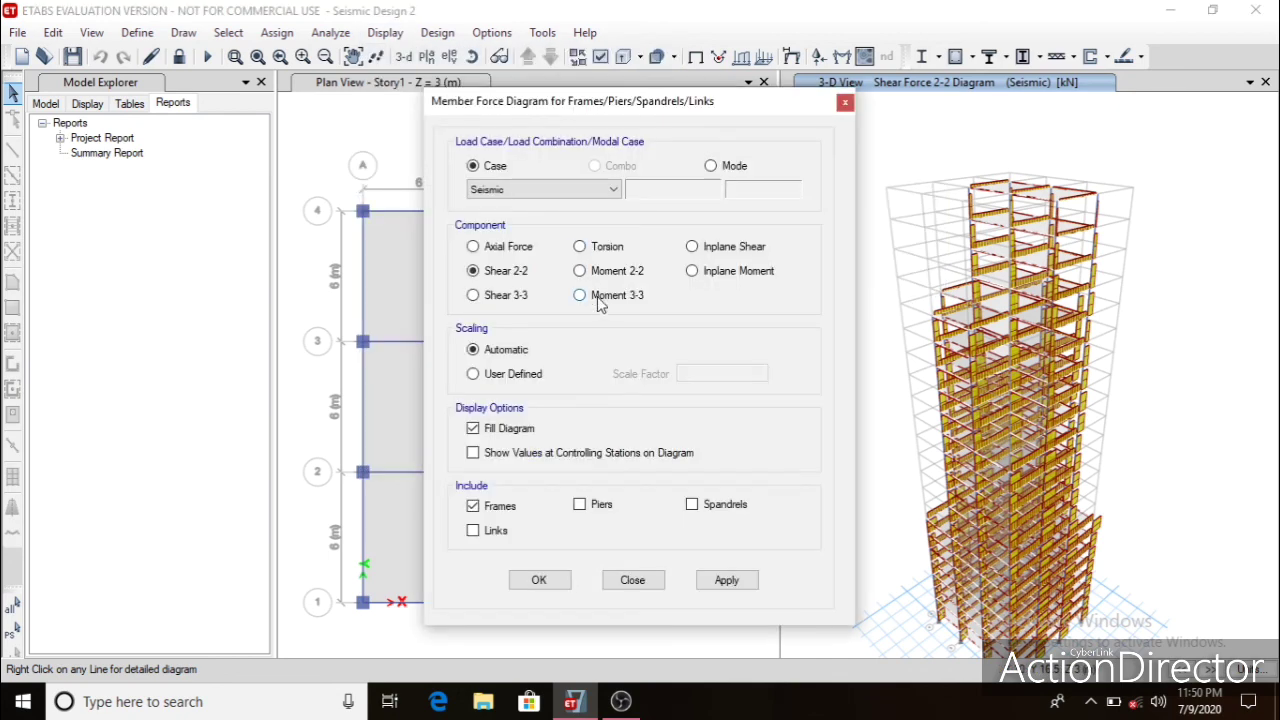
left_click(603, 300)
left_click(710, 580)
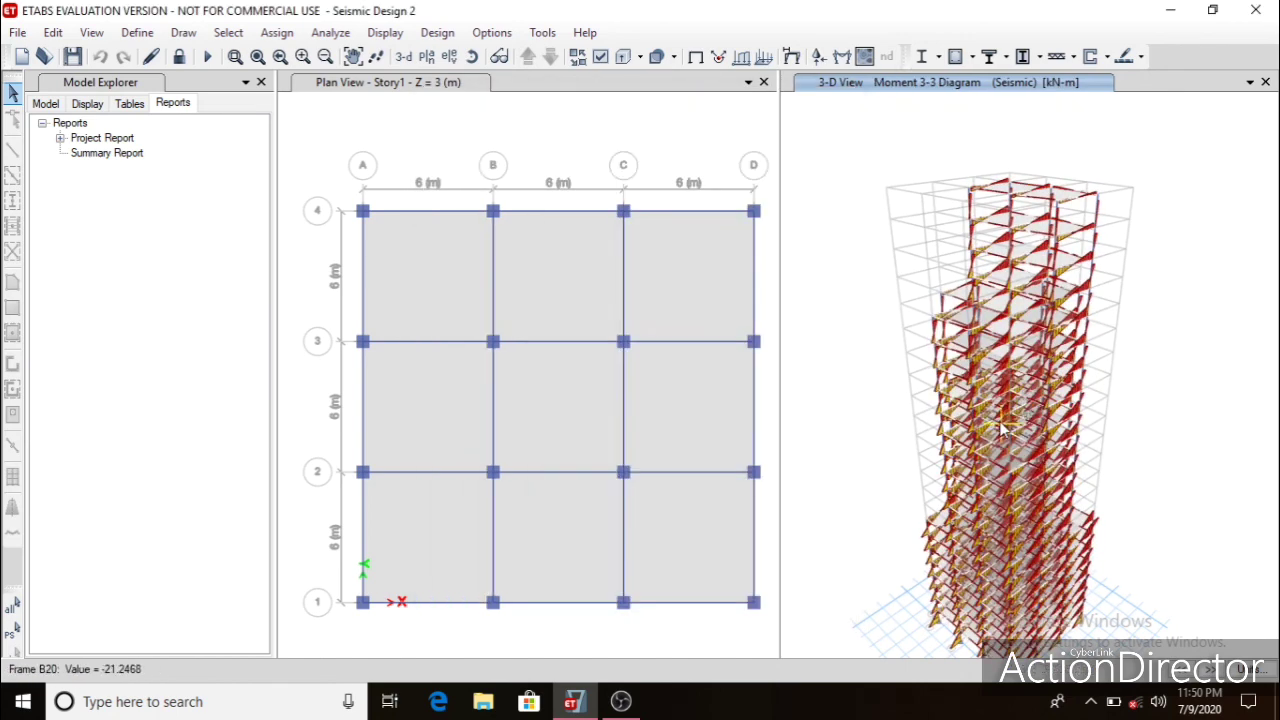
scroll(1002, 420, "up", 5)
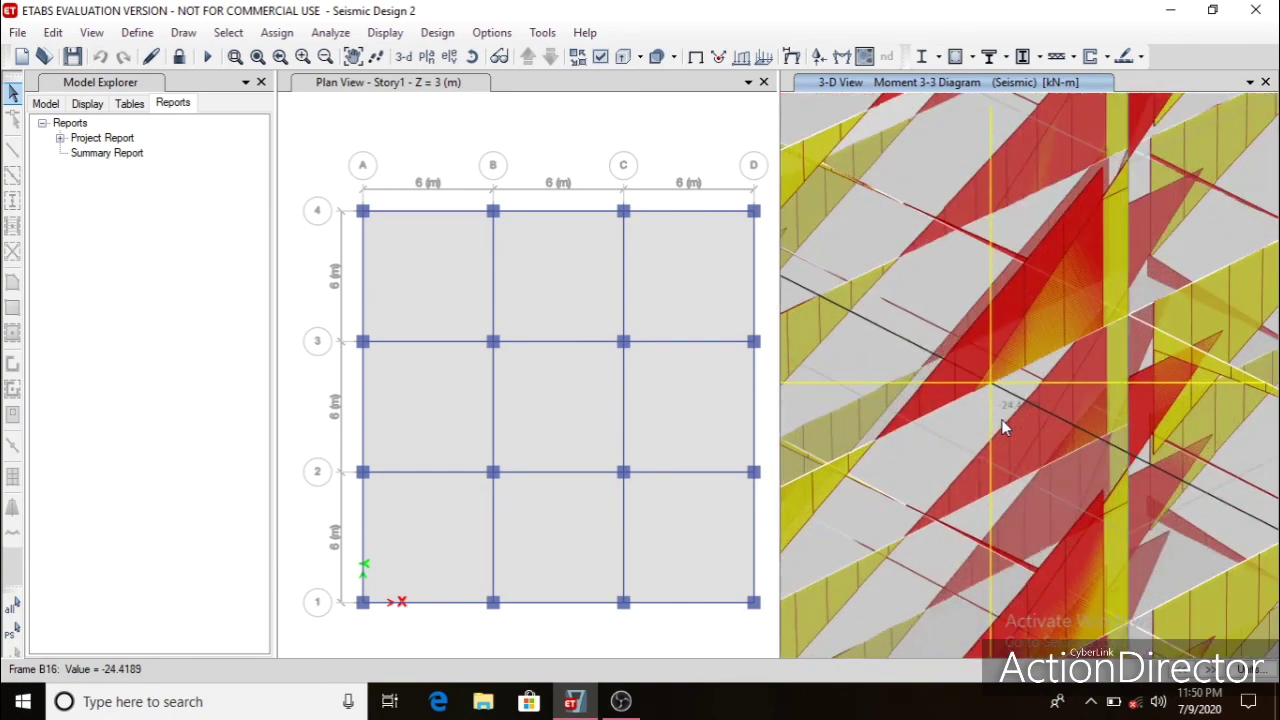
scroll(1002, 420, "down", 5)
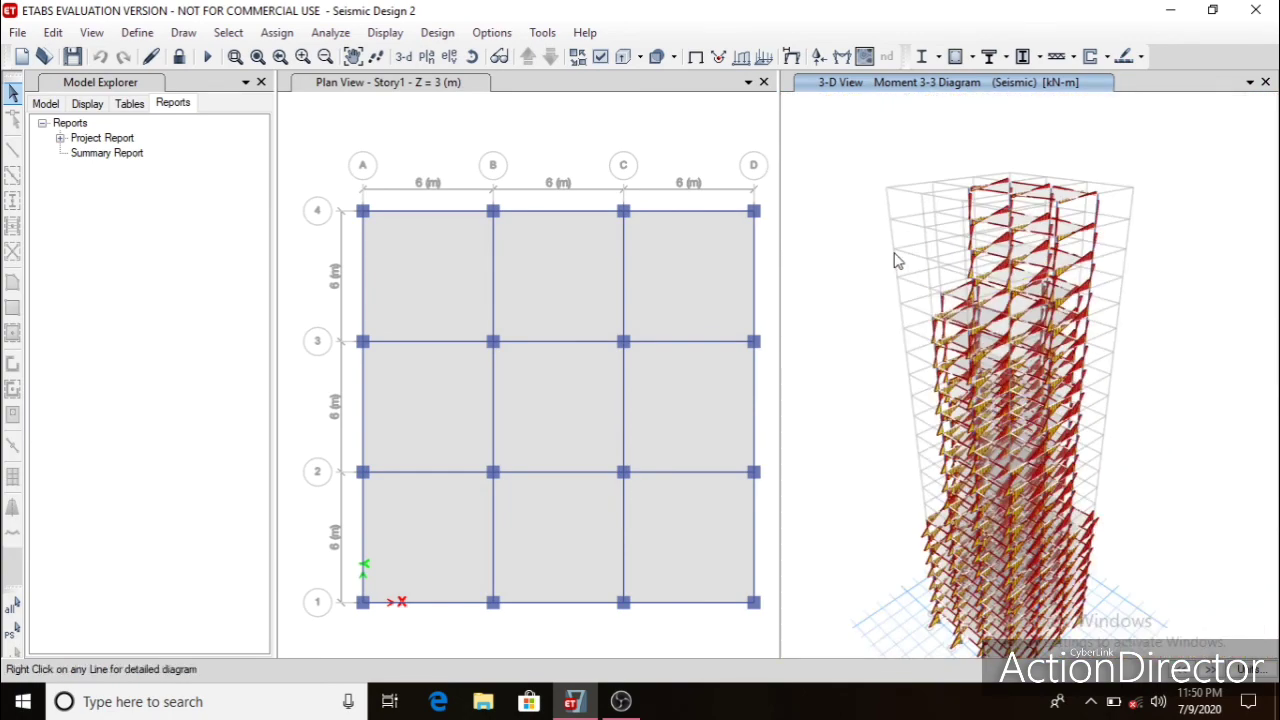
middle_click_drag(894, 257, 983, 239)
middle_click_drag(955, 380, 914, 360)
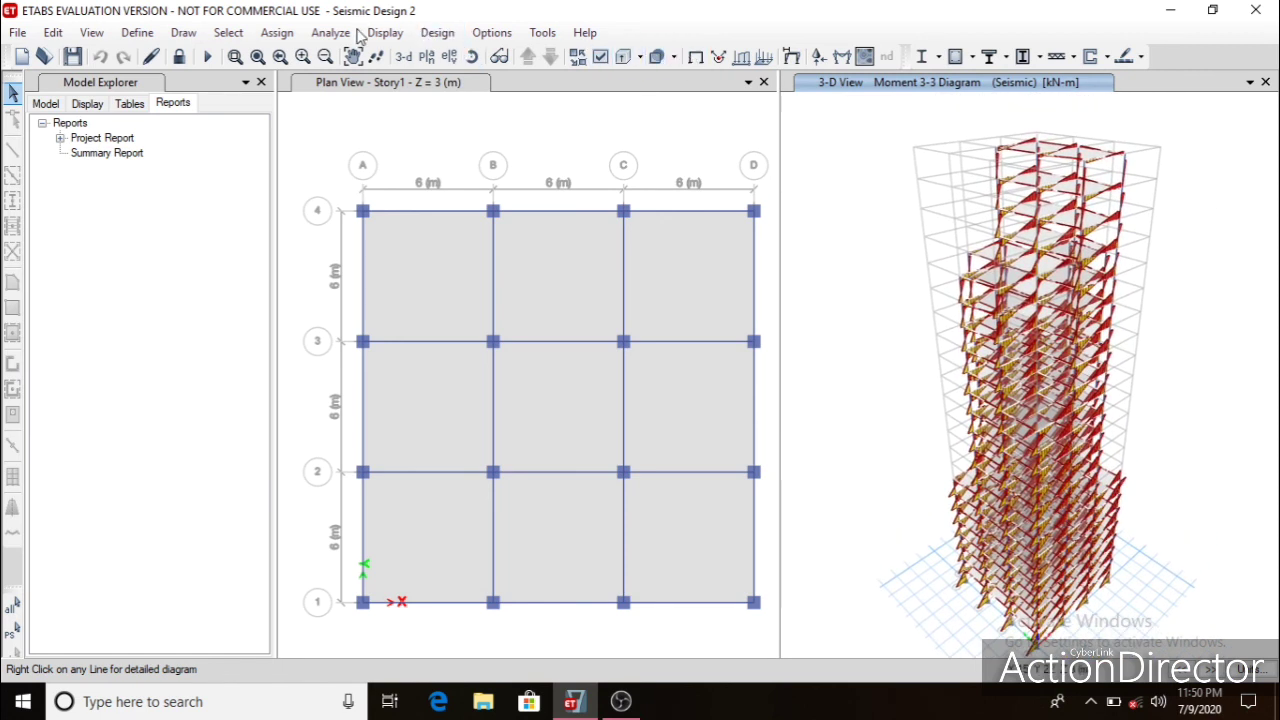
left_click(474, 58)
left_click_drag(869, 304, 854, 337)
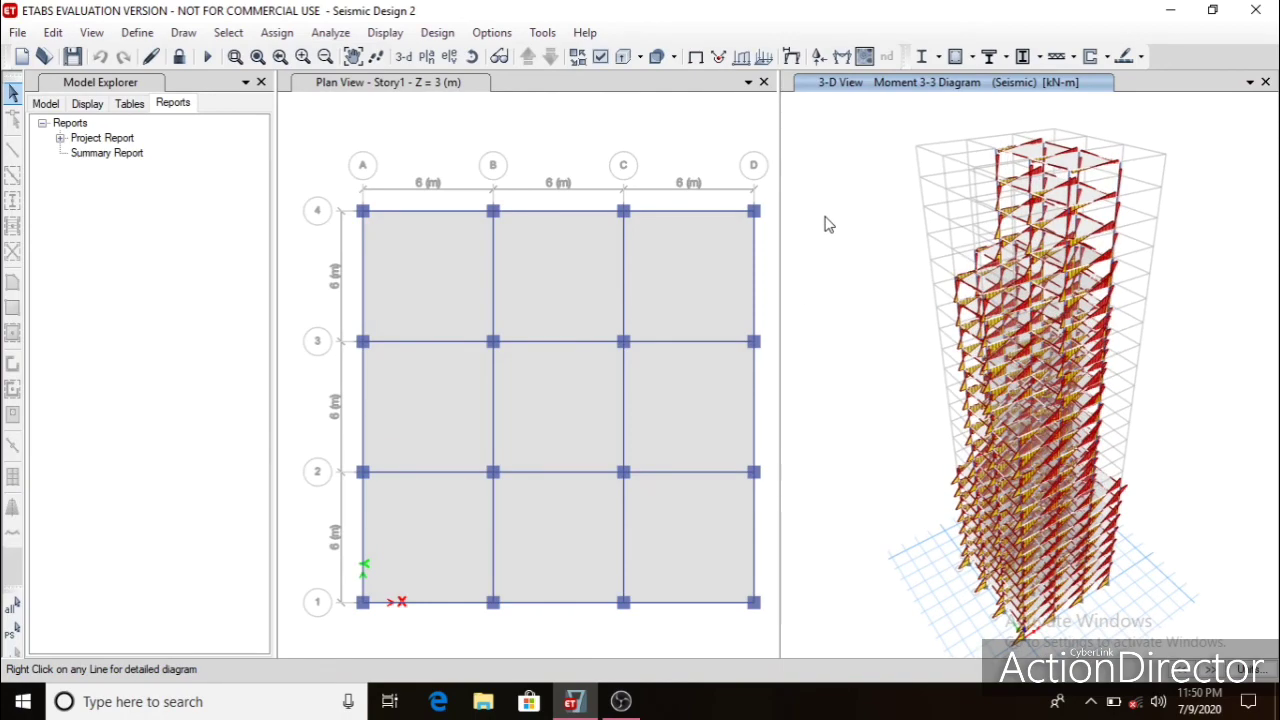